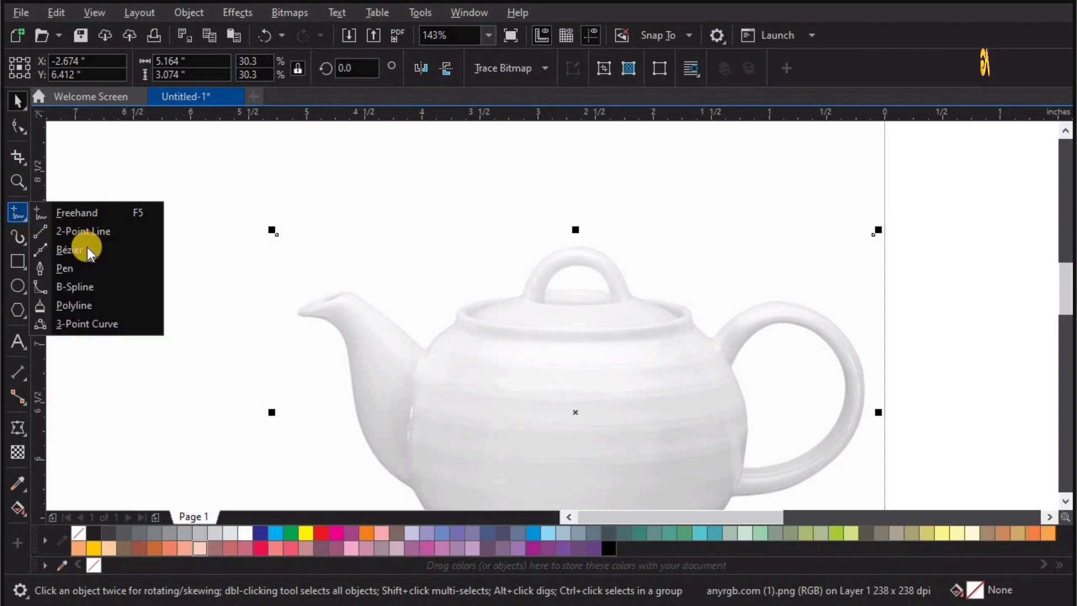
Draw an open six-node path with the Pen tool, running along the lid's base and rising on both sides of its handle.
left_click(93, 268)
left_click(357, 137)
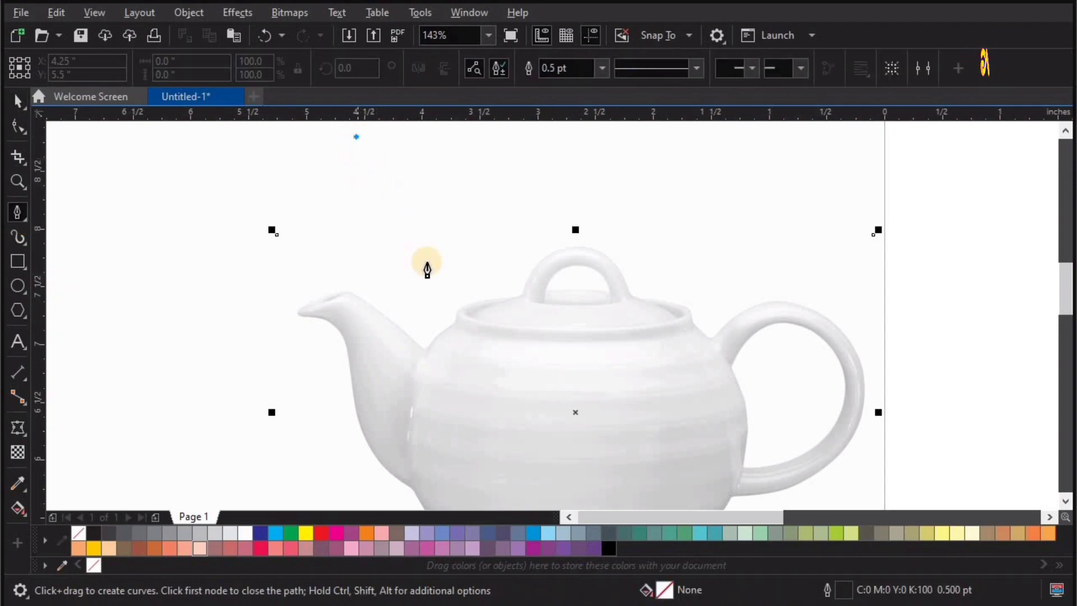
left_click(427, 262)
left_click(467, 301)
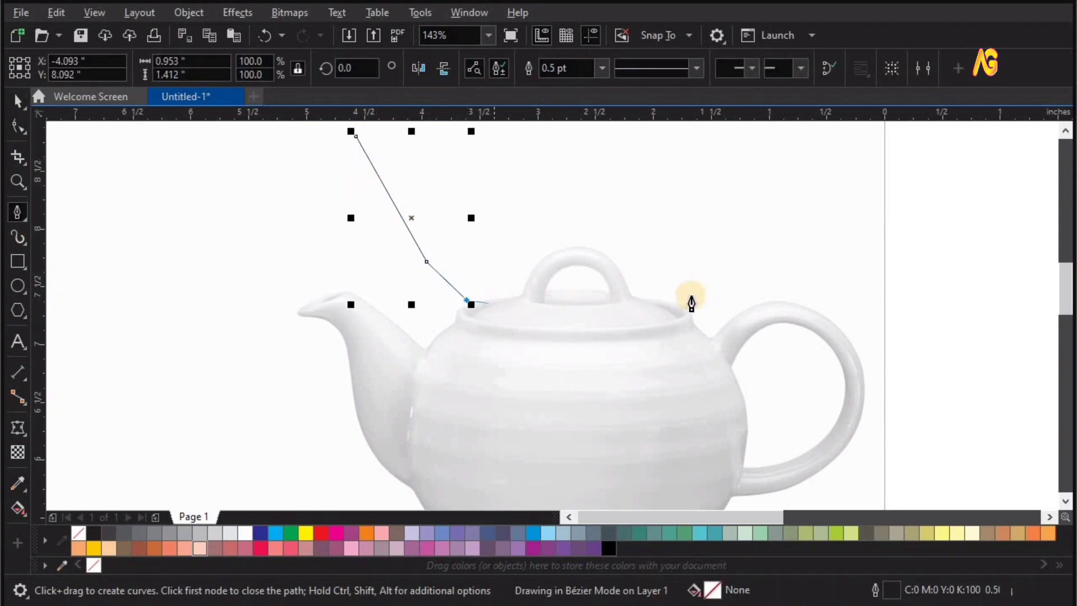
left_click(695, 300)
left_click(784, 257)
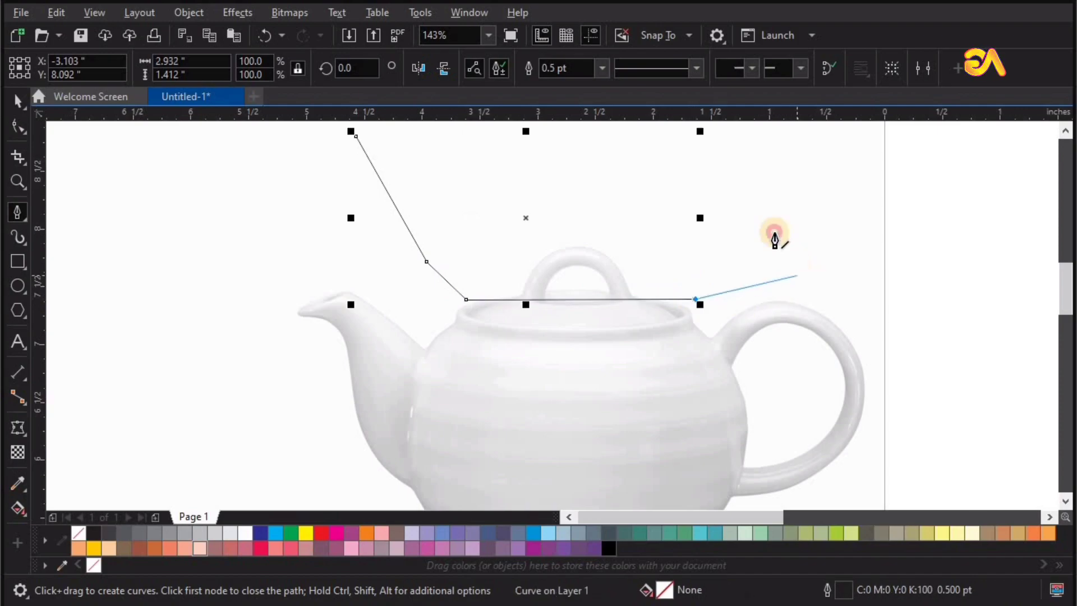
double_click(765, 133)
key("space")
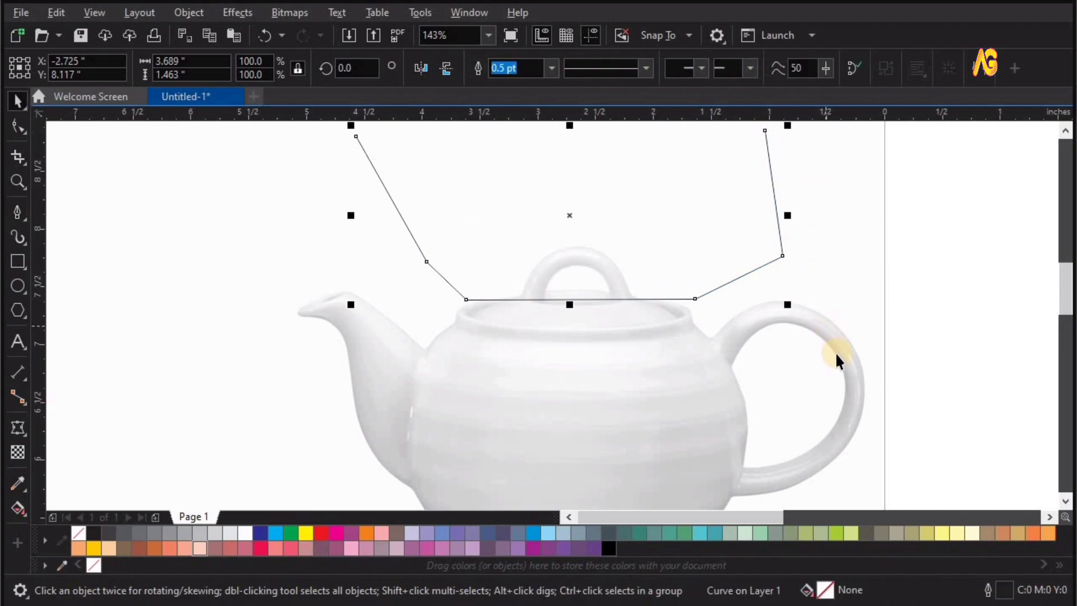
Trim the teapot image with the drawn path and delete the path.
left_click(738, 380, "shift")
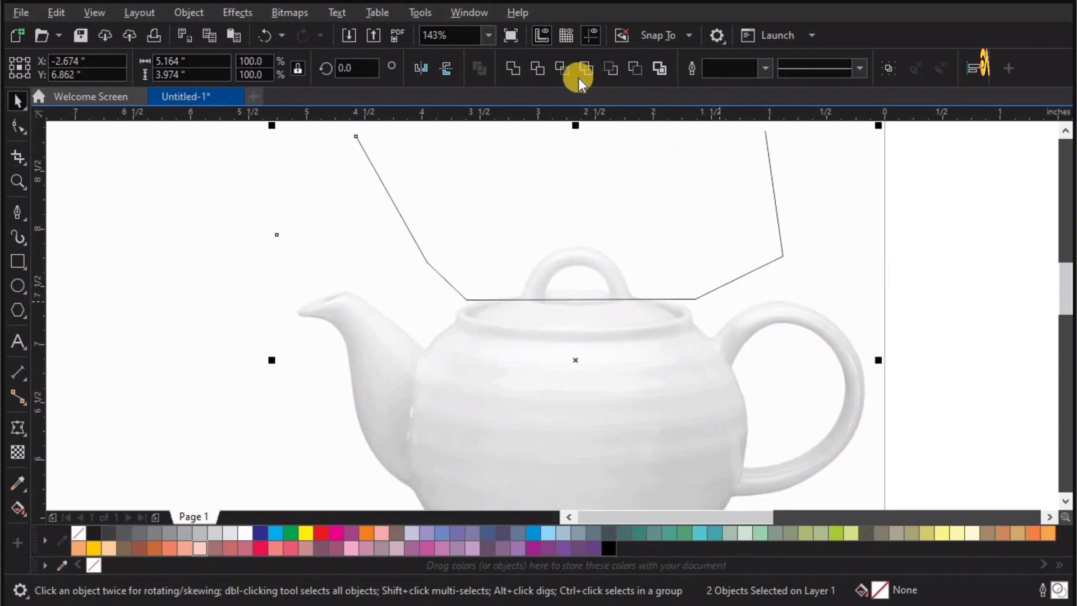
left_click(536, 66)
left_click_drag(775, 200, 601, 175)
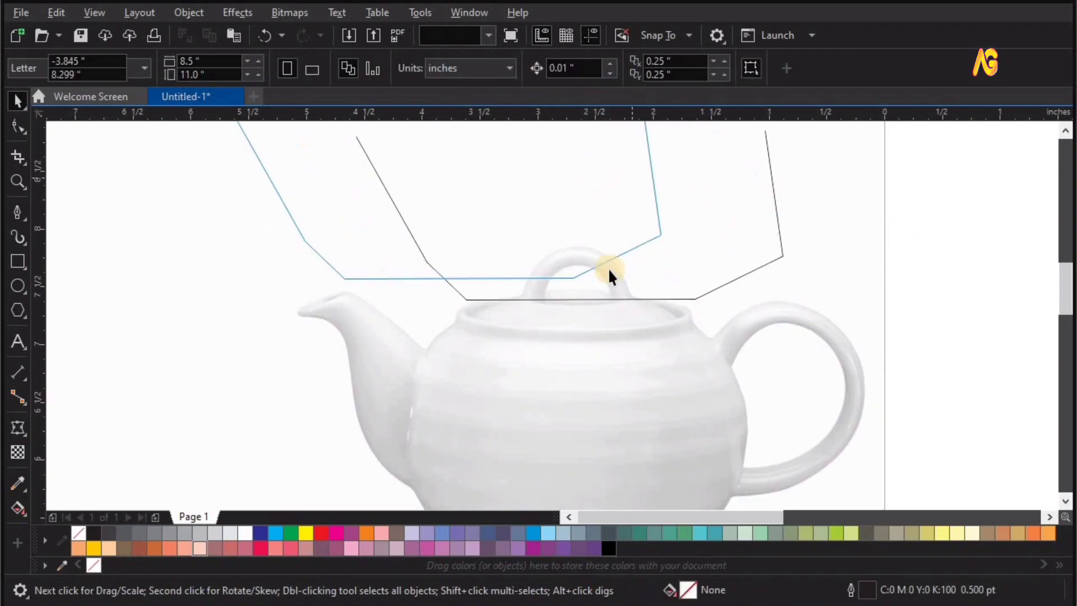
key("Delete")
Break the trimmed teapot image apart and delete the piece containing the lid and its handle.
left_click_drag(634, 389, 630, 402)
left_click(630, 401)
left_click(195, 17)
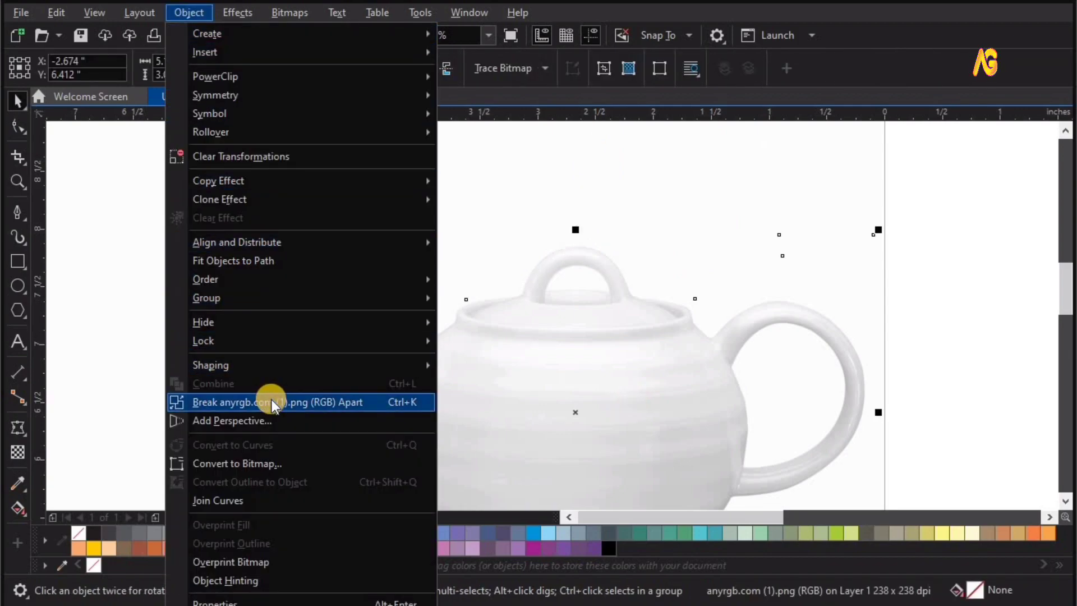
left_click(274, 403)
left_click(590, 206)
left_click_drag(584, 254, 590, 206)
key("Delete")
Move the lidless teapot up slightly and convert it to a 500 dpi RGB Color (24-bit) bitmap with a transparent background.
left_click_drag(564, 343, 529, 286)
left_click_drag(528, 286, 523, 311)
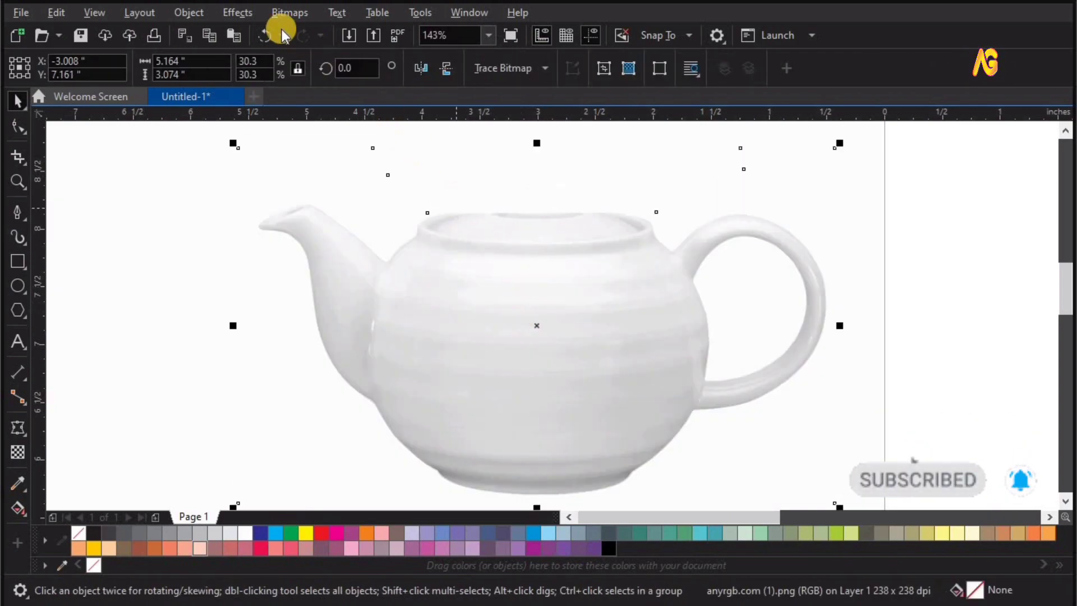
left_click(283, 13)
left_click(371, 35)
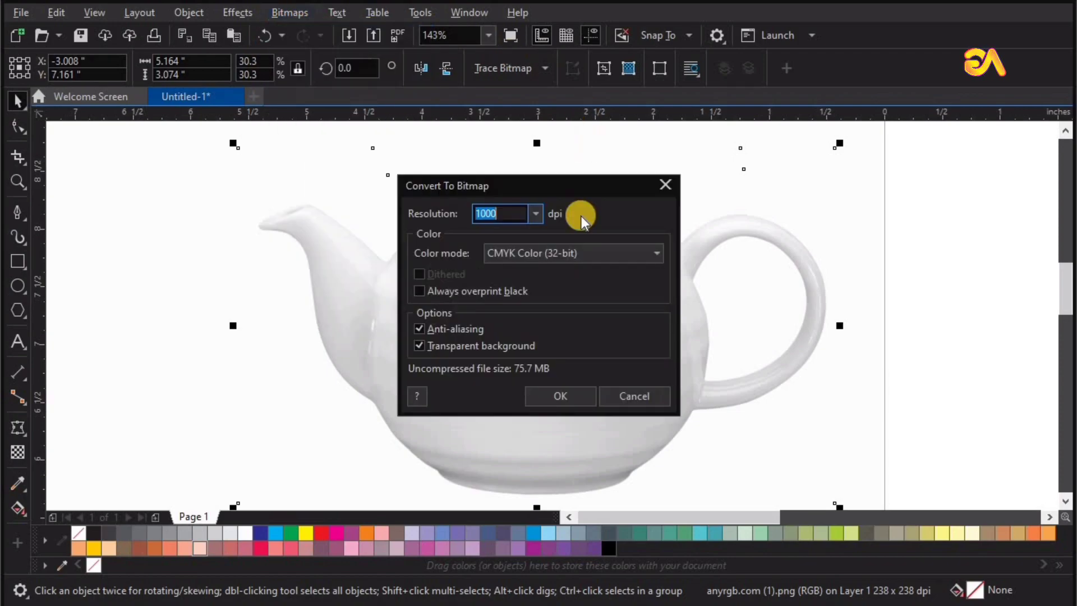
left_click(533, 257)
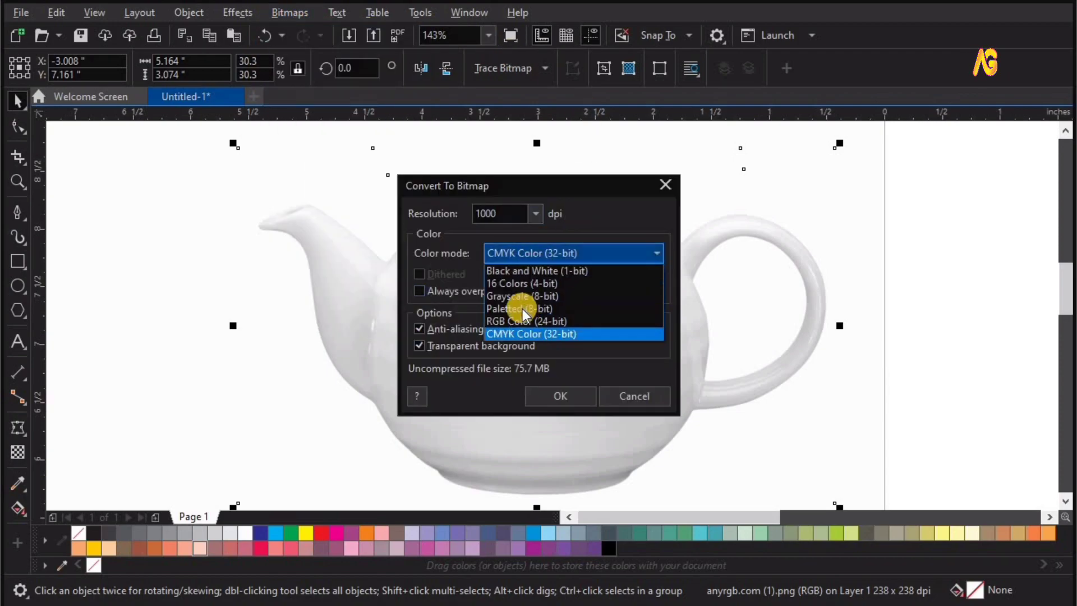
left_click(521, 321)
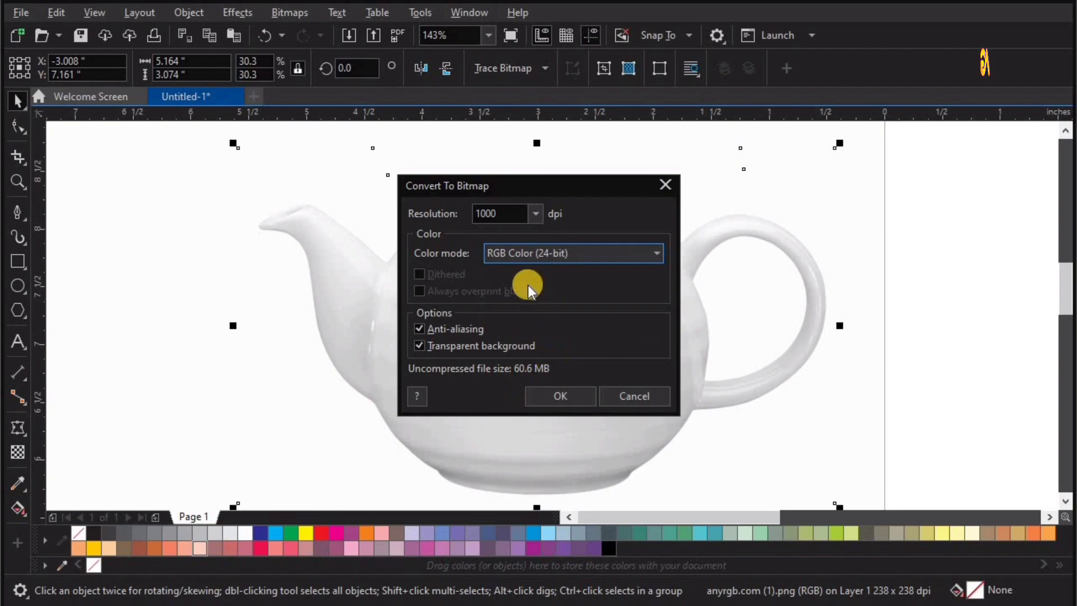
left_click(449, 223)
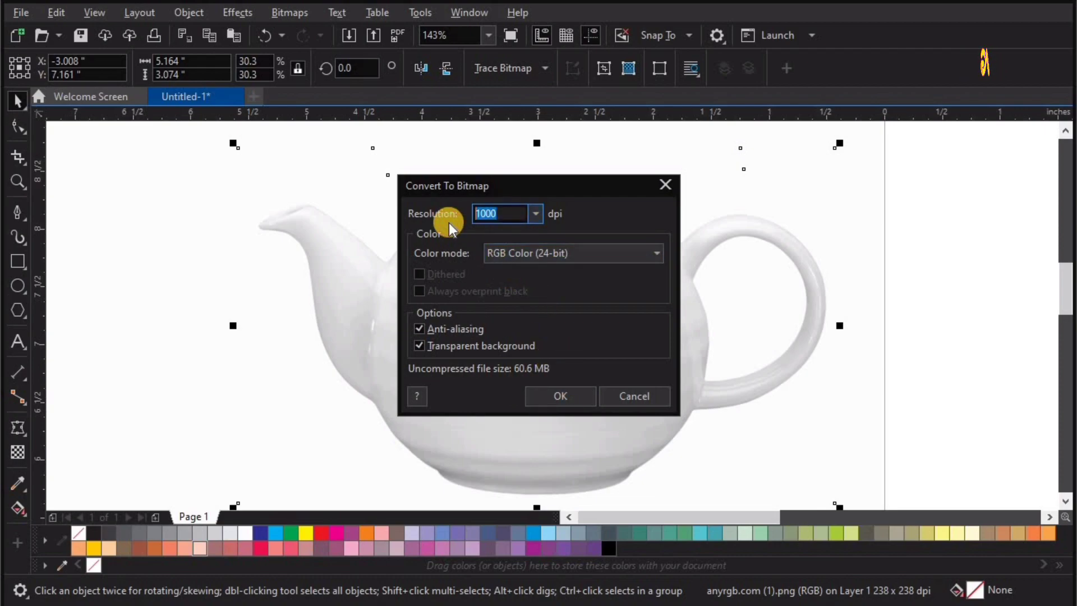
type("500")
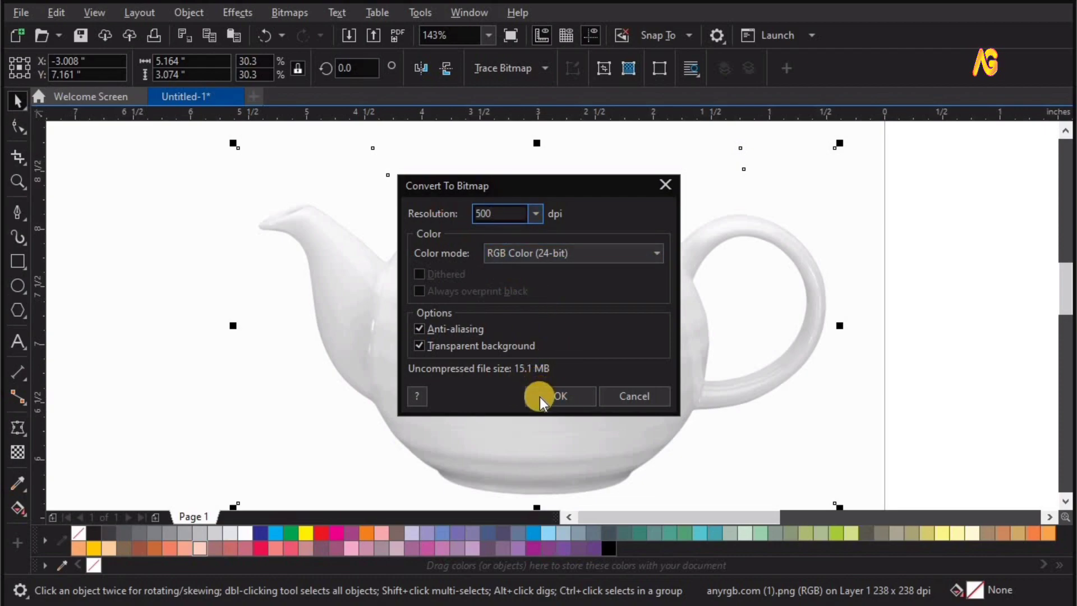
left_click(539, 397)
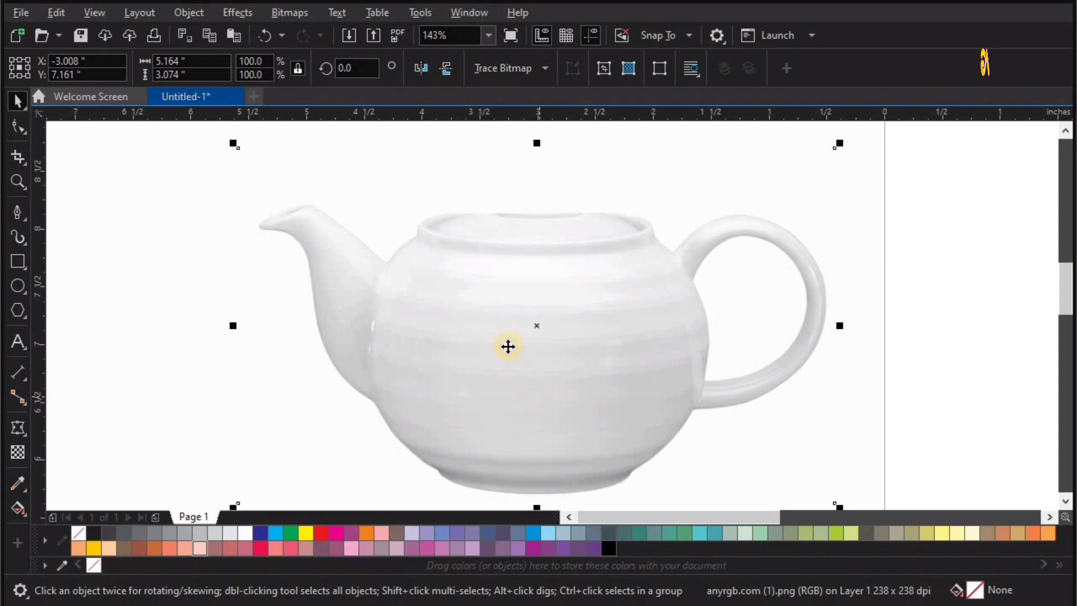
Trace the teapot bitmap with an Outline Trace of the Clipart type.
left_click(500, 68)
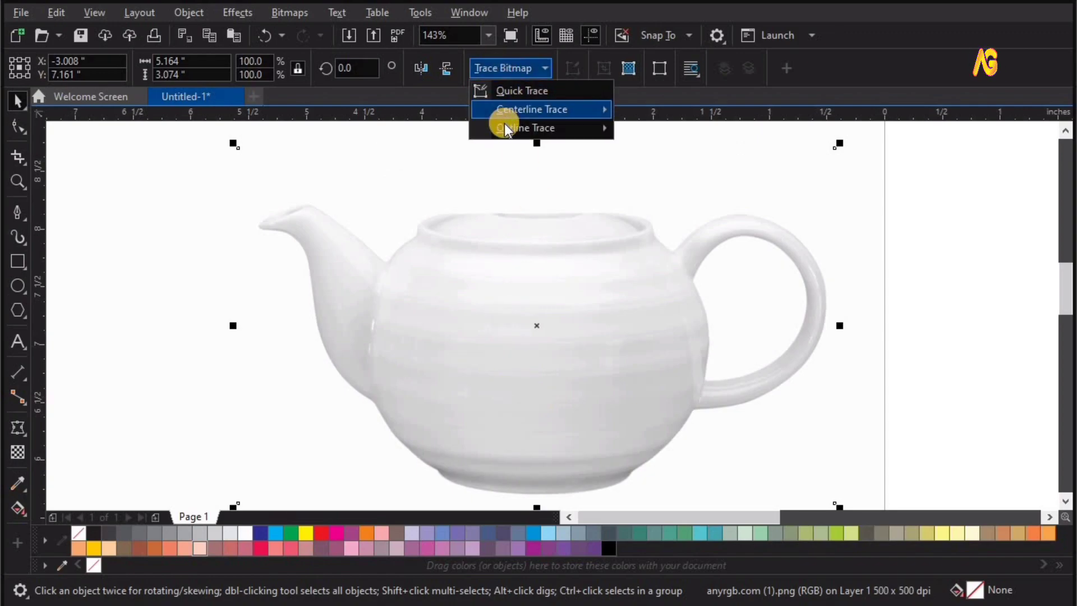
mouse_move(525, 127)
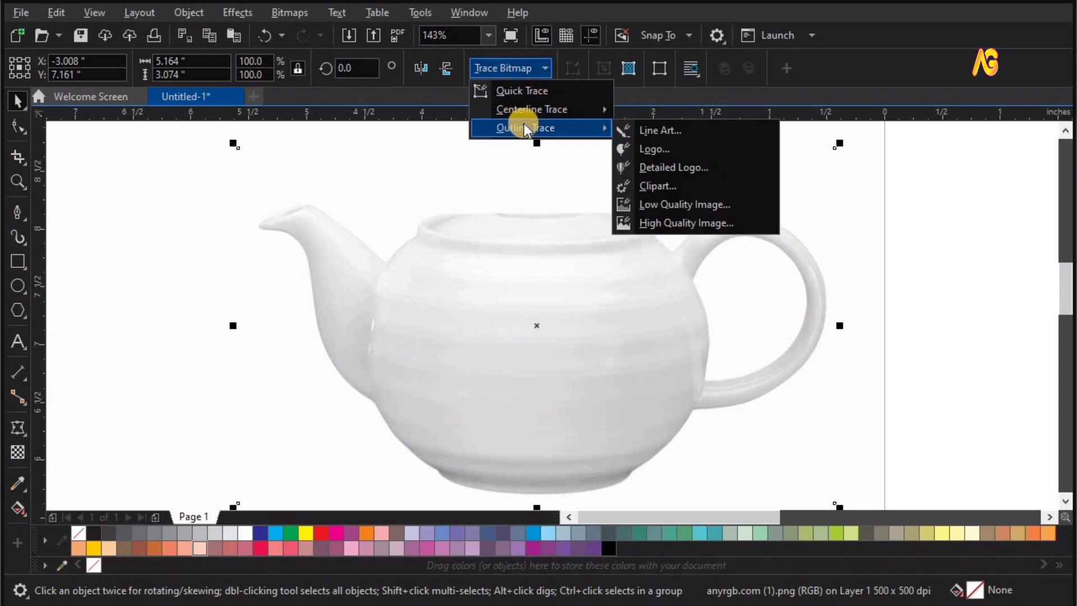
left_click(679, 181)
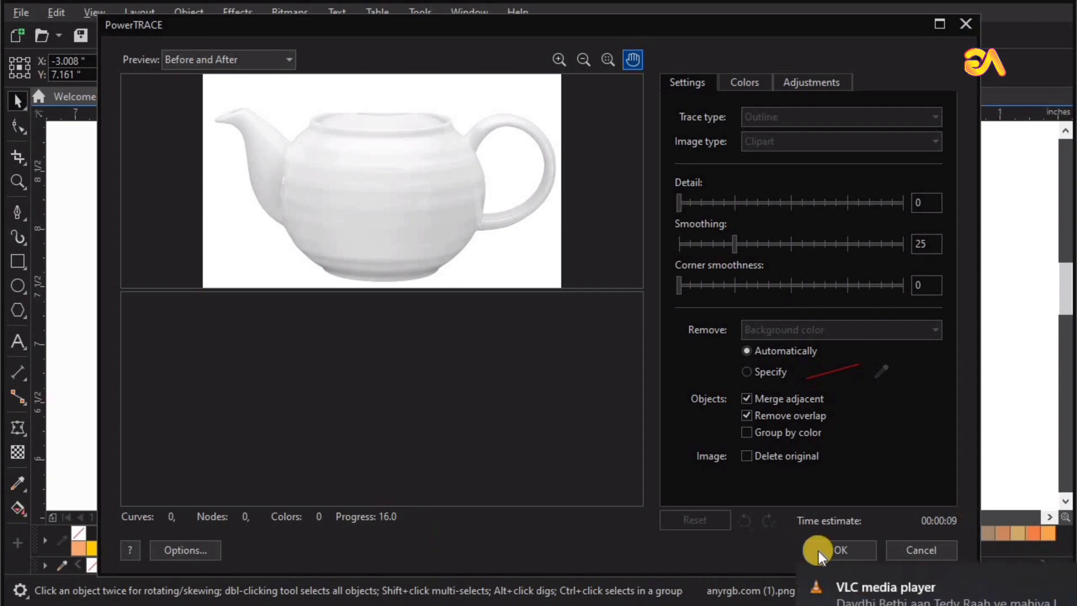
left_click(836, 548)
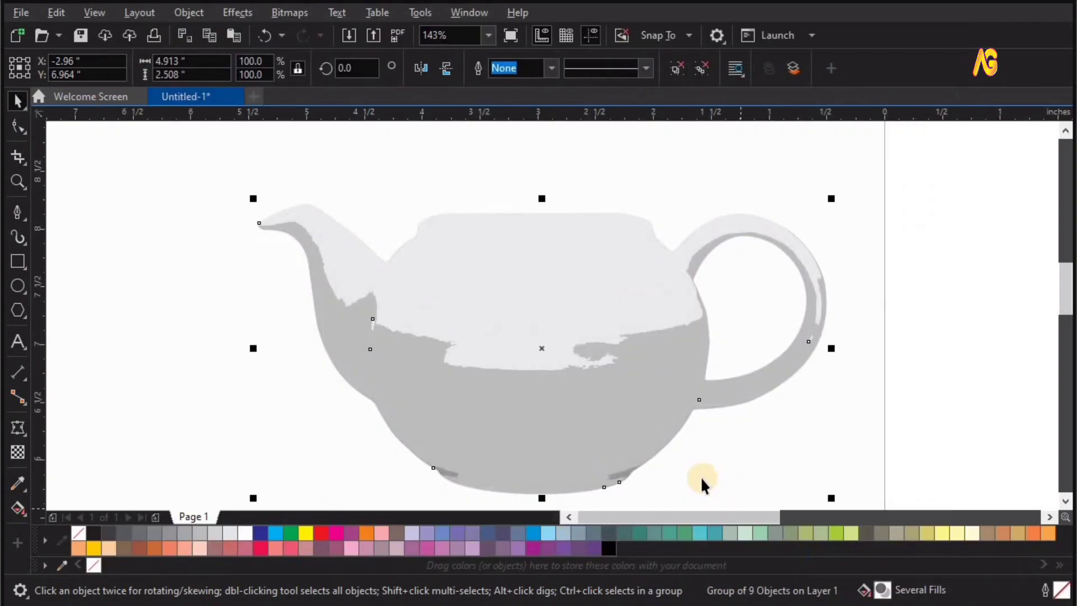
Move the traced teapot group to the left of the bitmap and place a copy of it to the bitmap's right.
scroll(649, 432, "down", 3)
left_click_drag(649, 432, 350, 426)
left_click(673, 71)
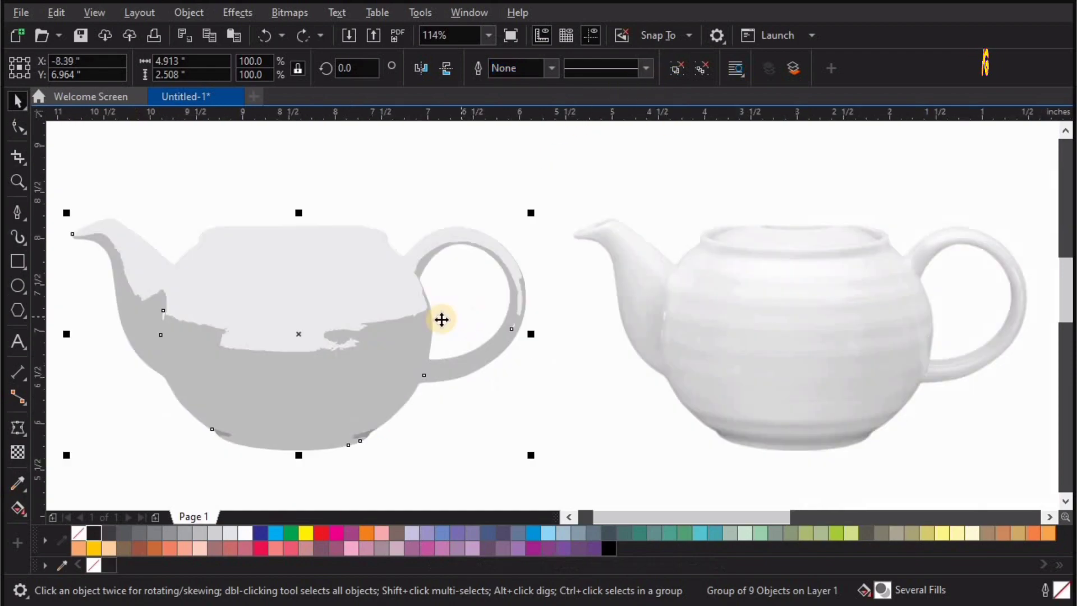
scroll(460, 315, "down", 3)
left_click_drag(475, 342, 876, 343)
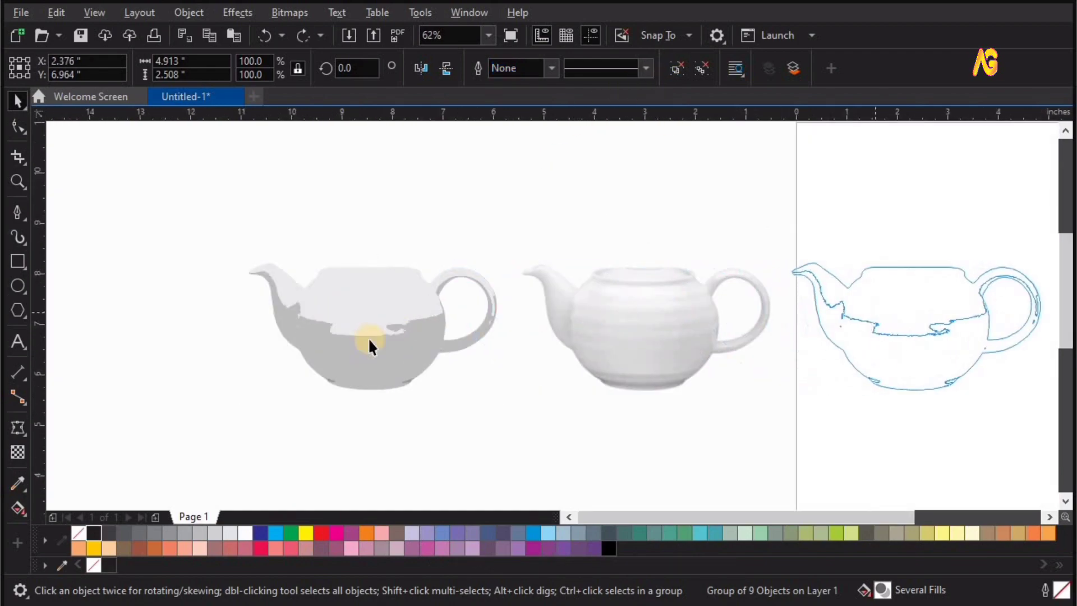
Create a boundary curve around the ungrouped pieces of the left traced teapot and set its outline width to Hairline.
left_click(315, 303)
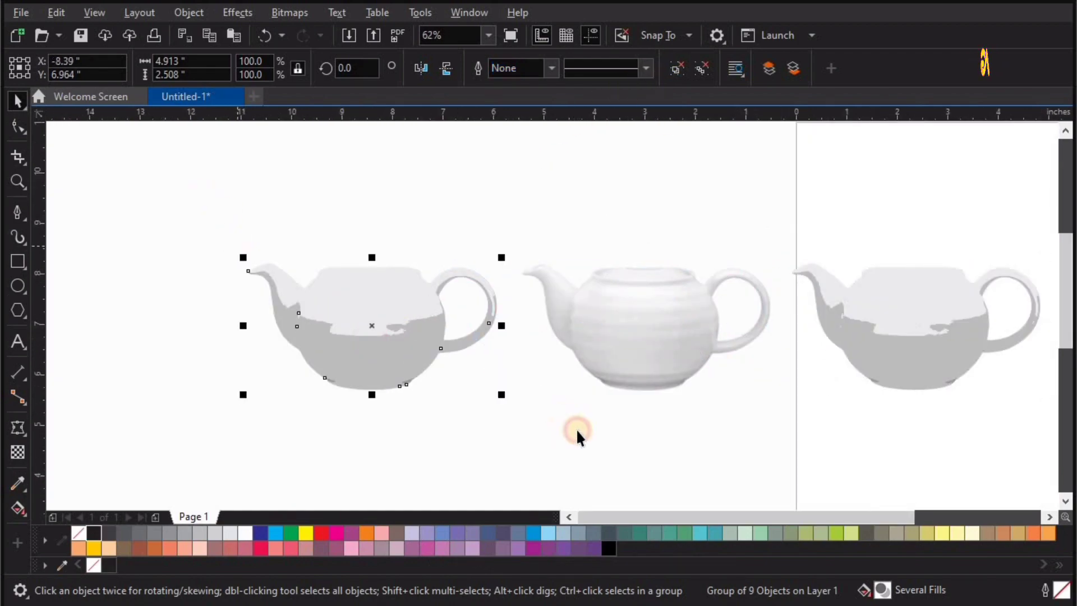
left_click(682, 68)
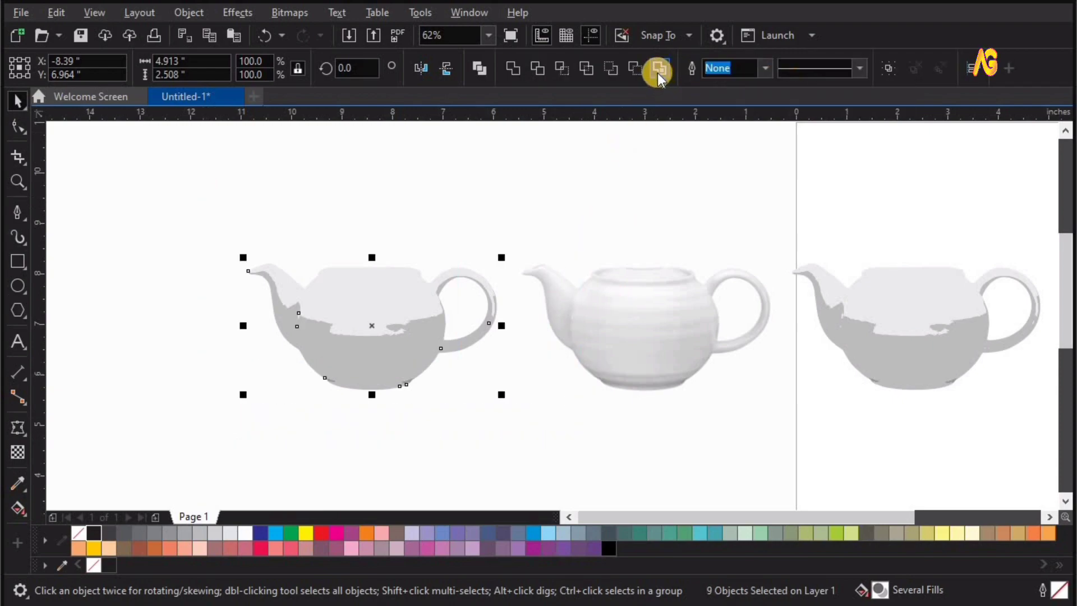
left_click(657, 73)
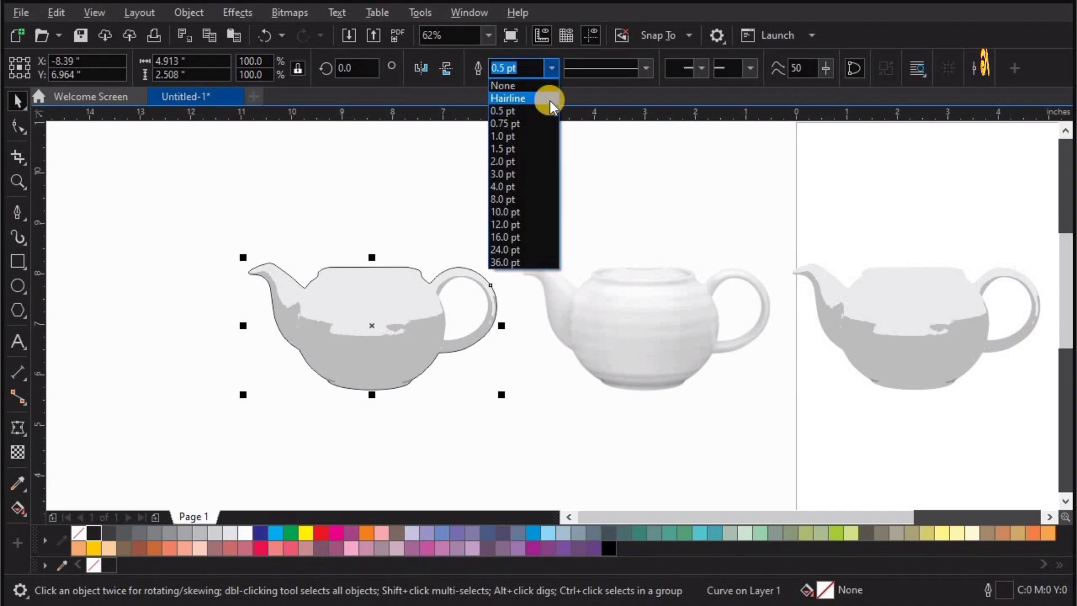
left_click(550, 100)
left_click(448, 251)
Move the hairline boundary curve over the teapot bitmap and delete the leftover traced pieces on the left.
left_click_drag(487, 281, 736, 280)
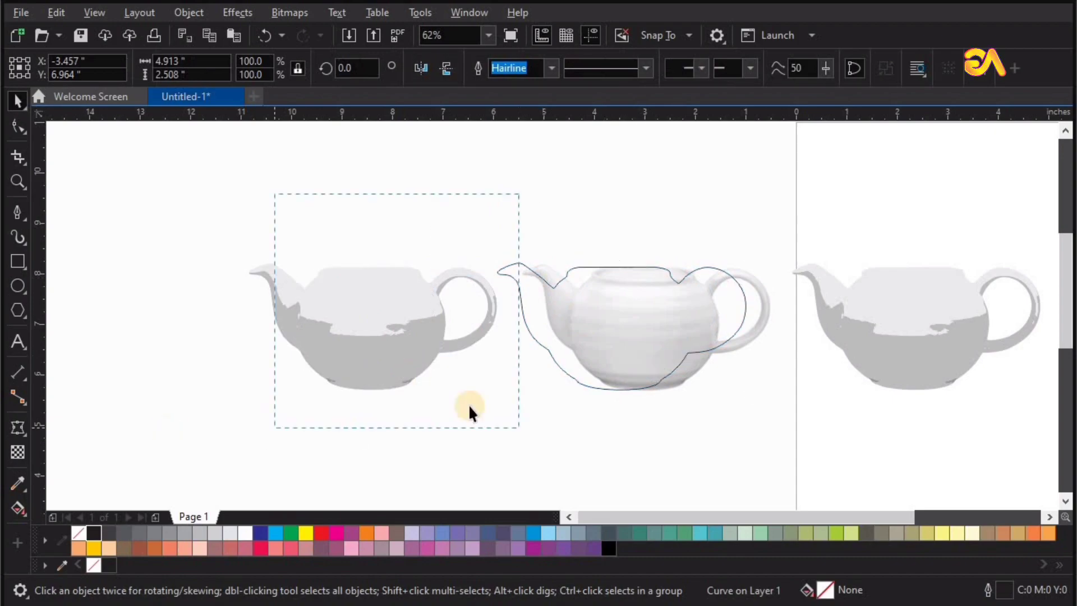
left_click_drag(469, 412, 519, 426)
key("Delete")
Align the boundary curve and the teapot bitmap horizontally by their centers.
left_click_drag(791, 414, 833, 426)
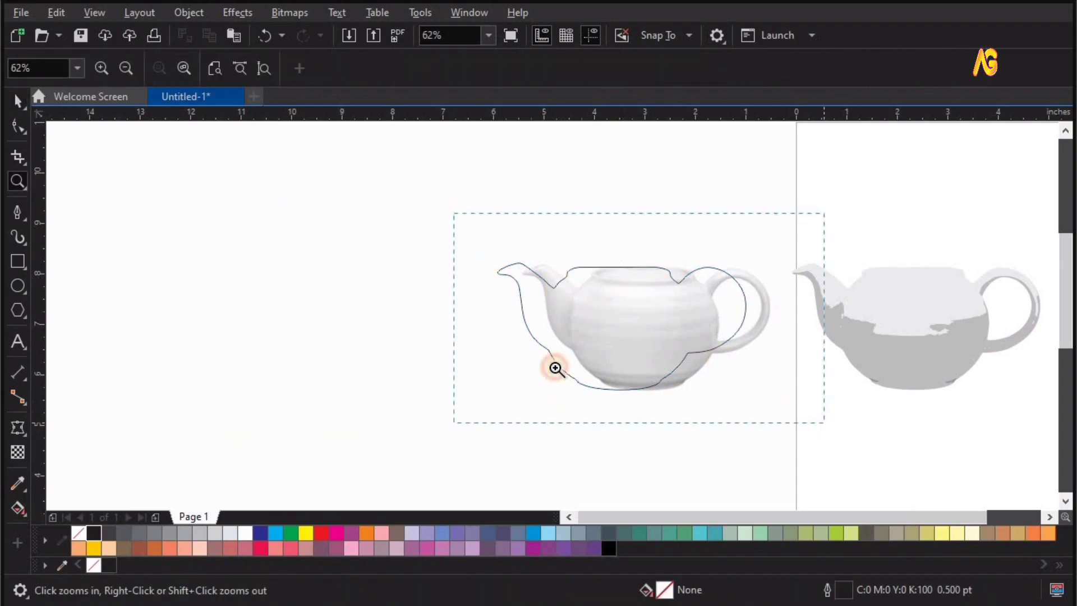
left_click(497, 336)
left_click(716, 366, "shift")
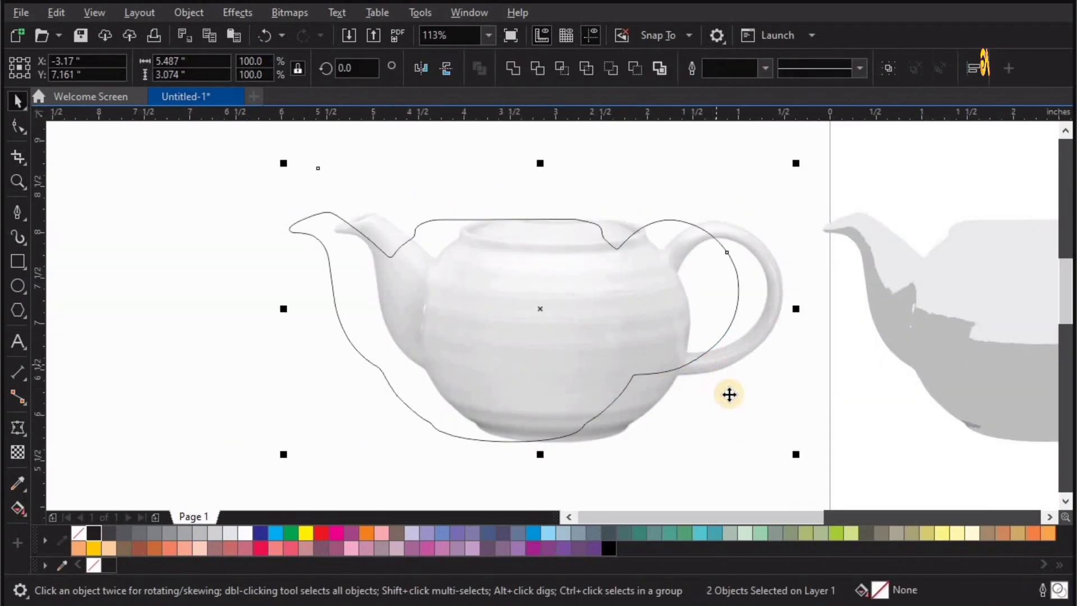
key("c")
Nudge the teapot bitmap left until its silhouette fits inside the boundary curve.
mouse_move(318, 178)
left_mouse_down()
mouse_move(706, 432)
mouse_move(869, 488)
left_mouse_up()
left_click(725, 376)
key("Right")
key("Left")
key("Left")
key("Left")
key("Left")
key("Left")
key("Left")
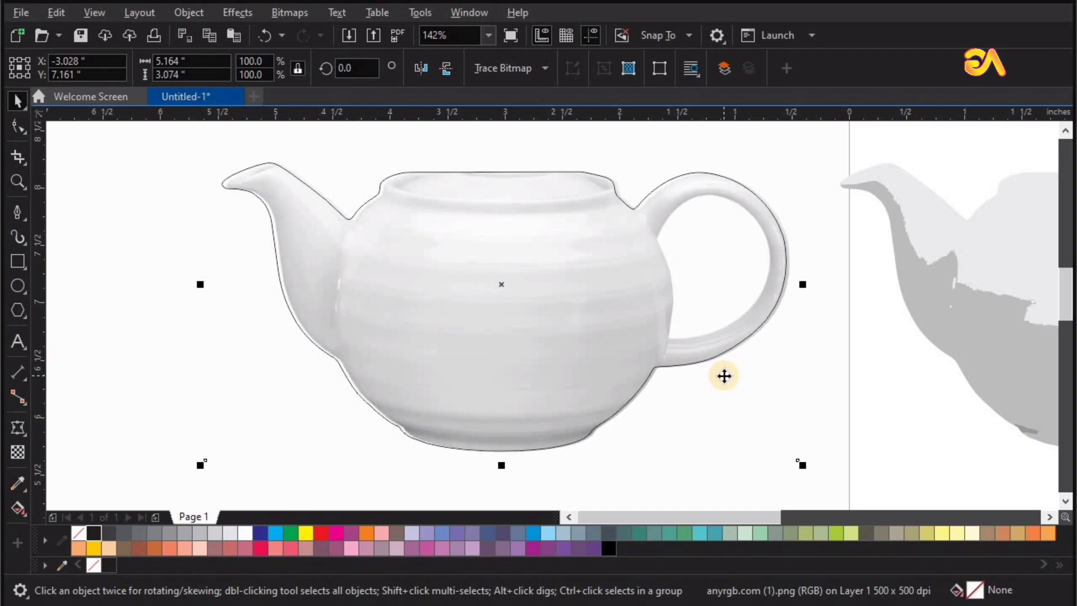
PowerClip the teapot bitmap inside the boundary curve and remove the curve's outline.
left_click(188, 13)
mouse_move(293, 76)
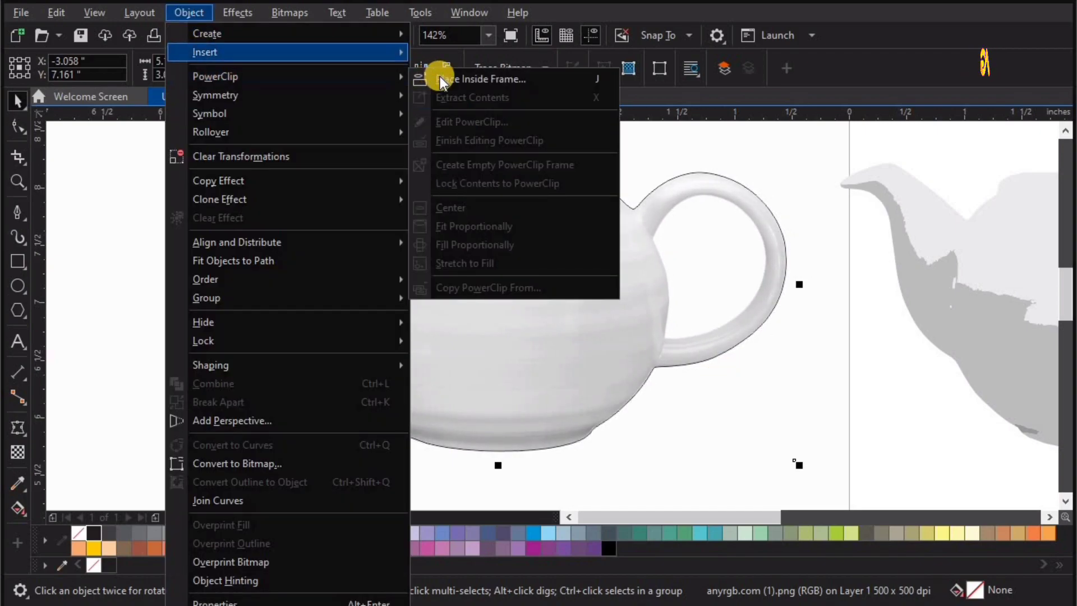
left_click(432, 217)
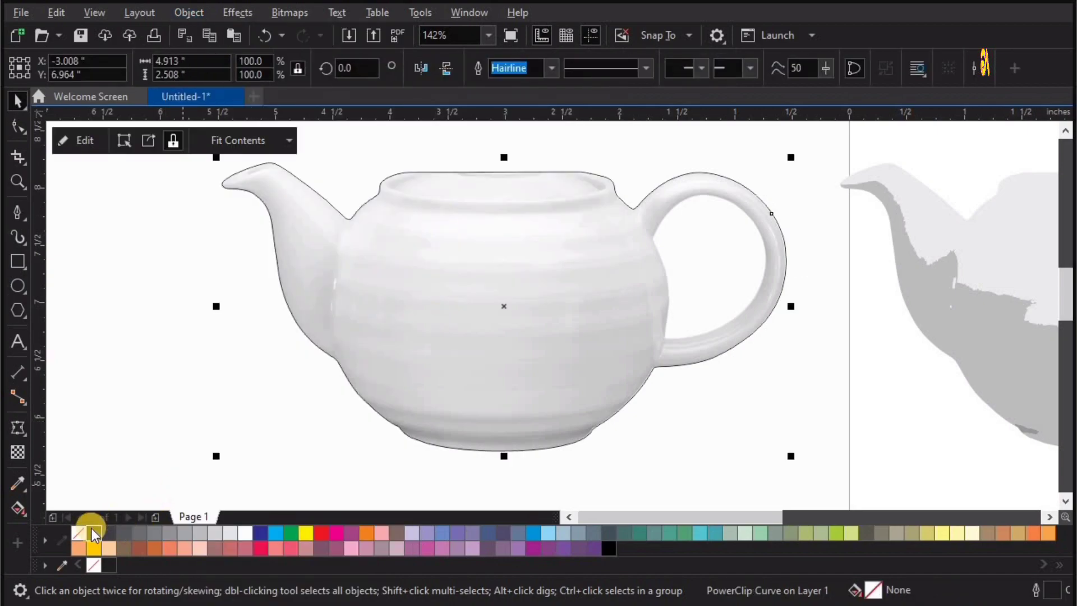
right_click(73, 534)
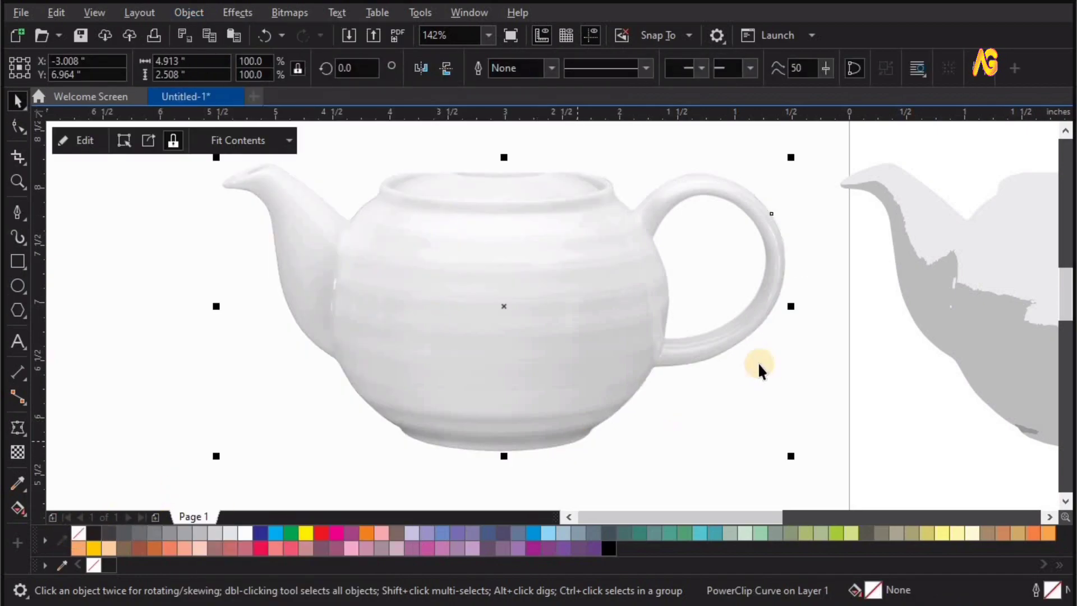
Turn the traced teapot copy into unfilled shapes with a black 0.5 pt outline and ungroup them.
scroll(856, 282, "down", 3)
key("F2")
left_click_drag(801, 212, 1074, 394)
left_click_drag(782, 152, 238, 433)
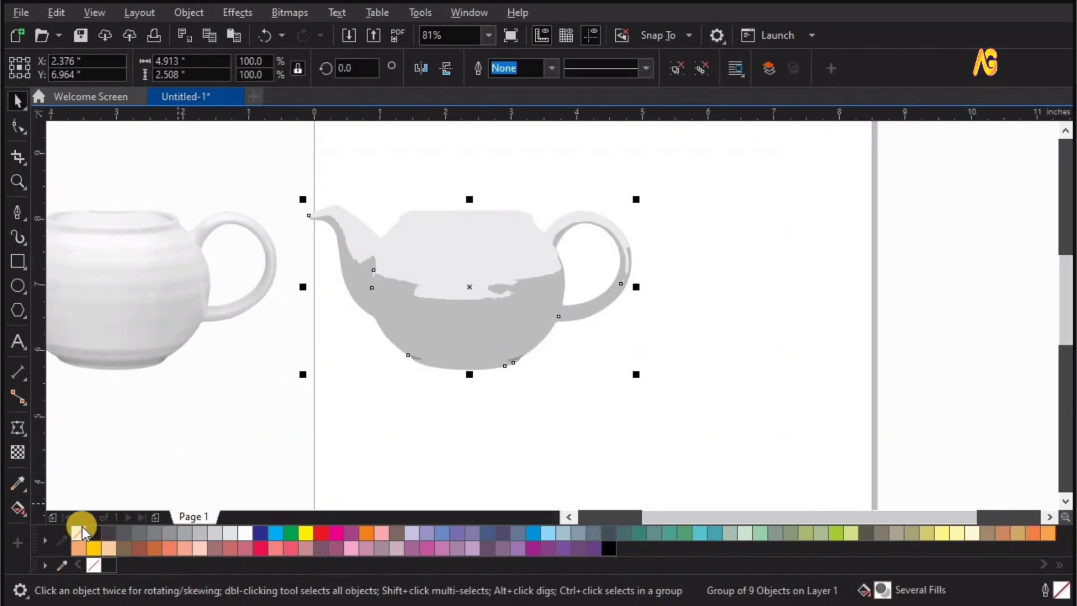
left_click(99, 527)
left_click_drag(397, 395, 717, 190)
left_click_drag(447, 136, 780, 436)
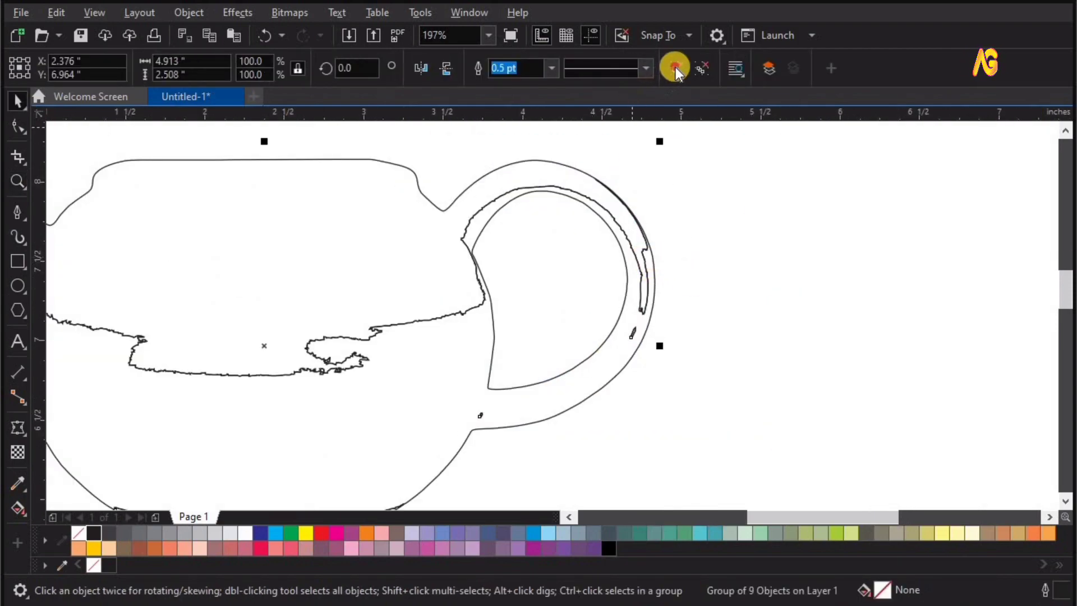
left_click(677, 281)
left_click_drag(619, 242, 349, 313)
key("ctrl+z")
left_click(97, 224)
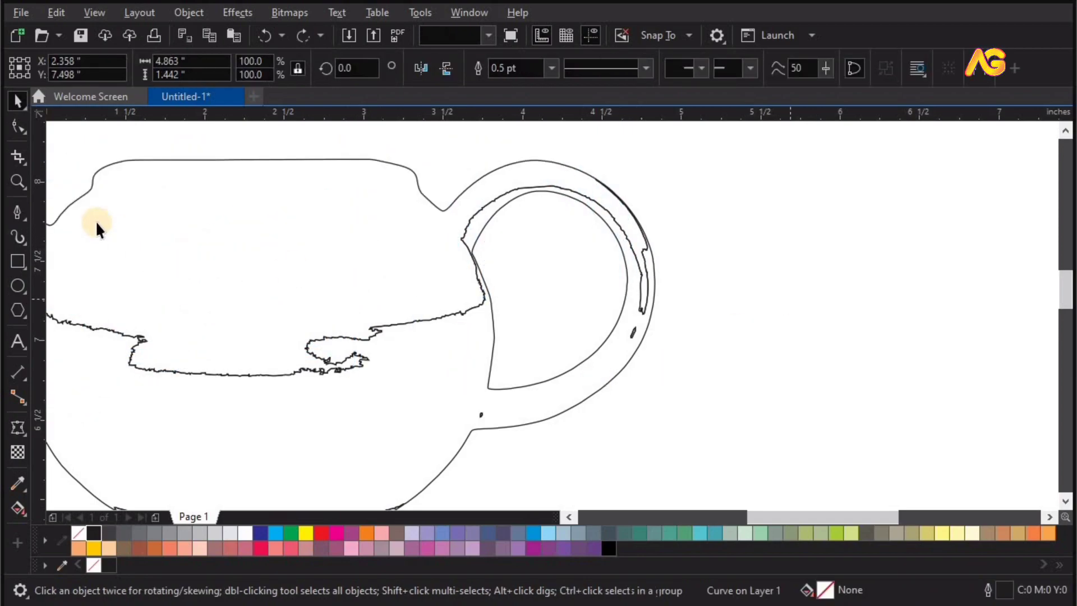
Choose the Pen tool and turn on snapping to objects.
left_click(25, 221)
left_click(72, 268)
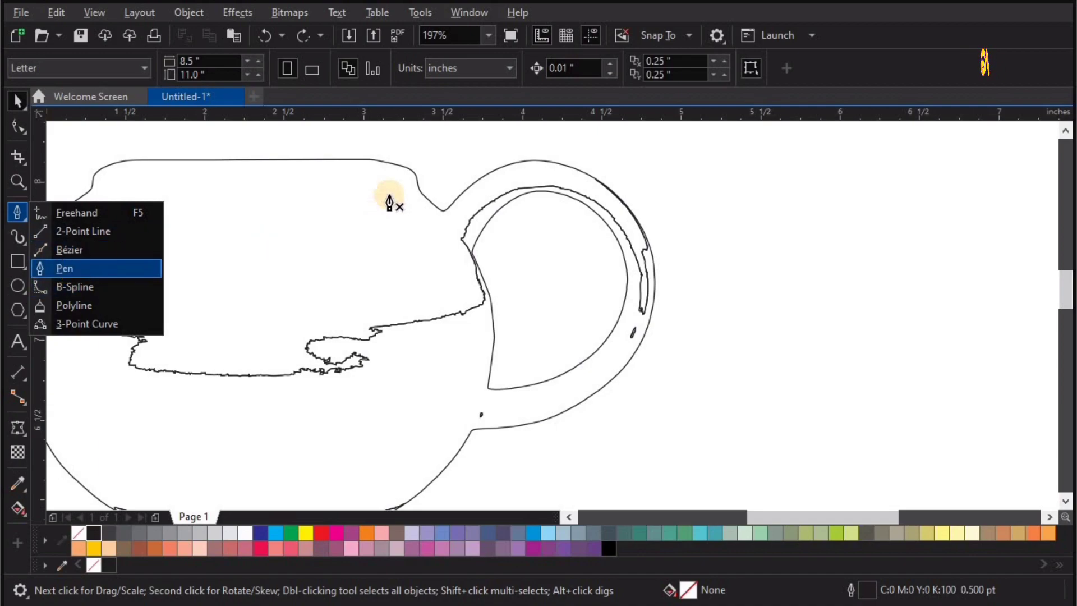
left_click(649, 35)
left_click(673, 128)
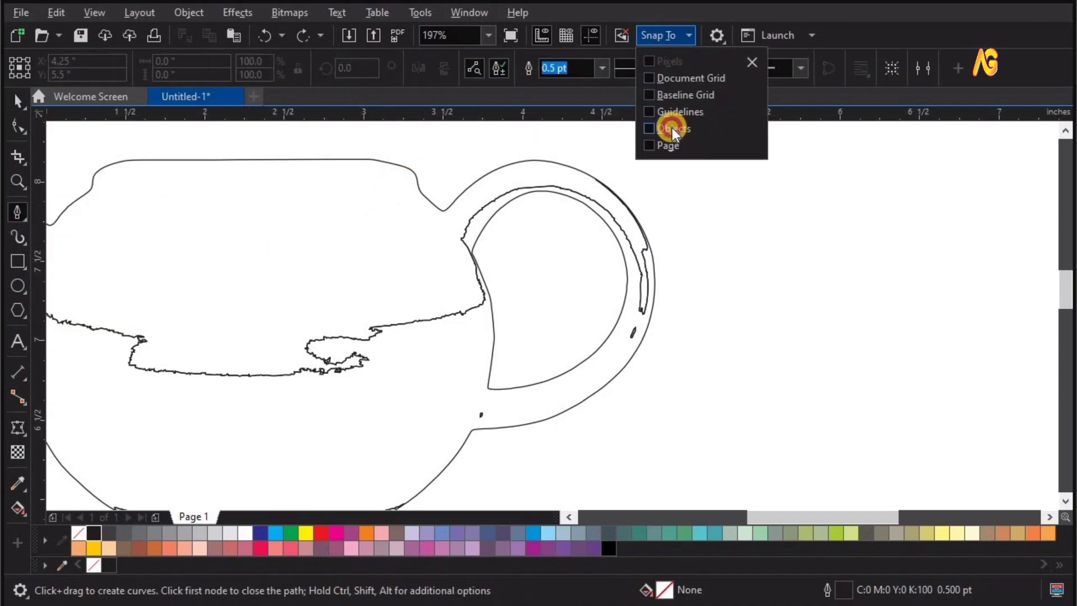
Draw an open curve from above the teapot's shoulder along the body edge through both outer handle joints, ending below the handle.
left_click(346, 141)
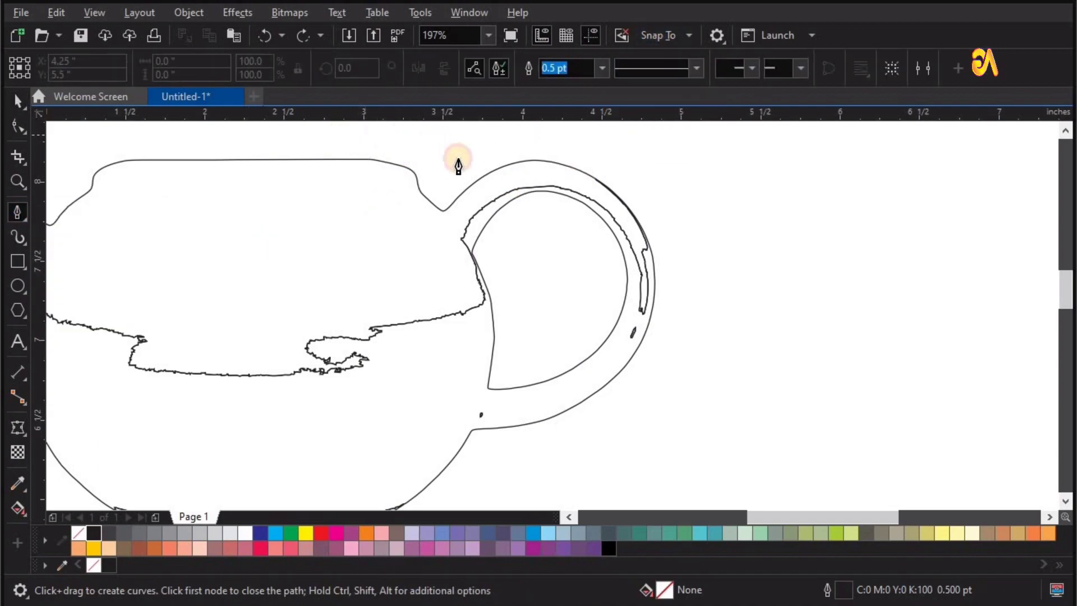
left_click(443, 211)
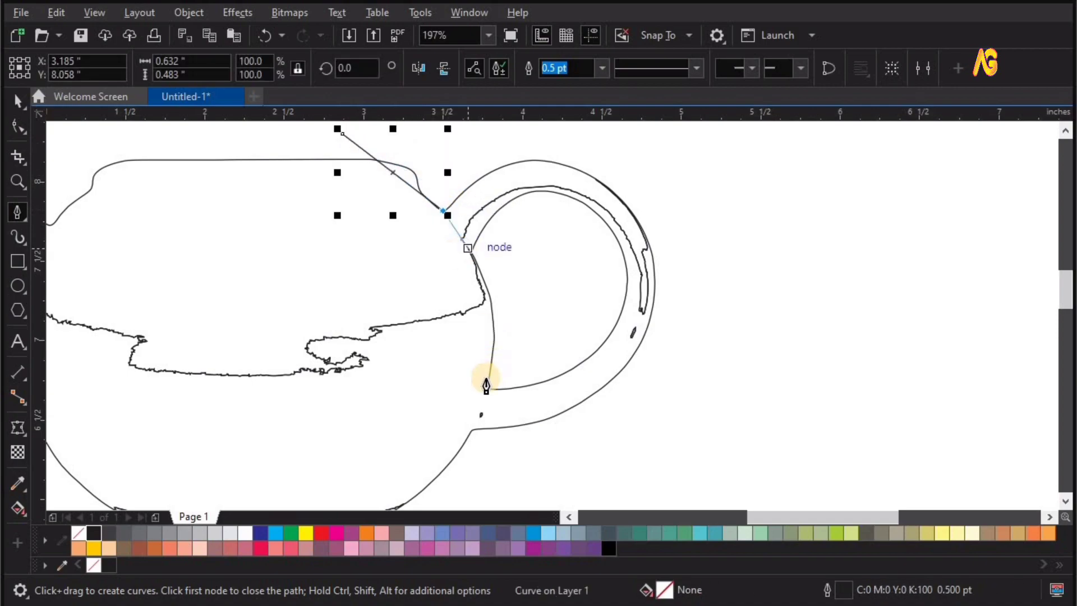
left_click_drag(473, 430, 423, 489)
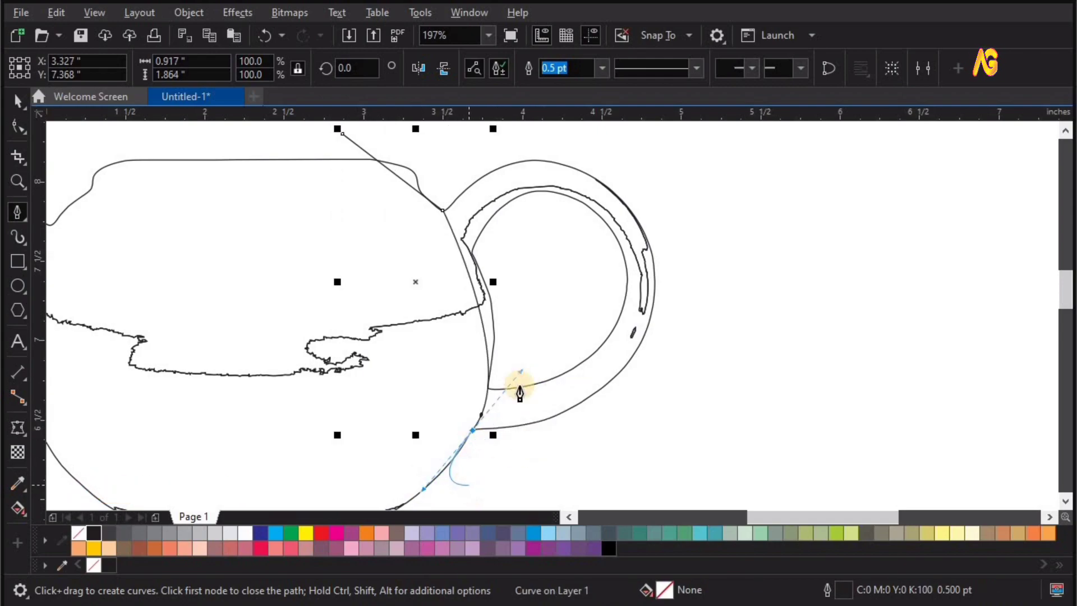
left_click(468, 484)
left_click(519, 442)
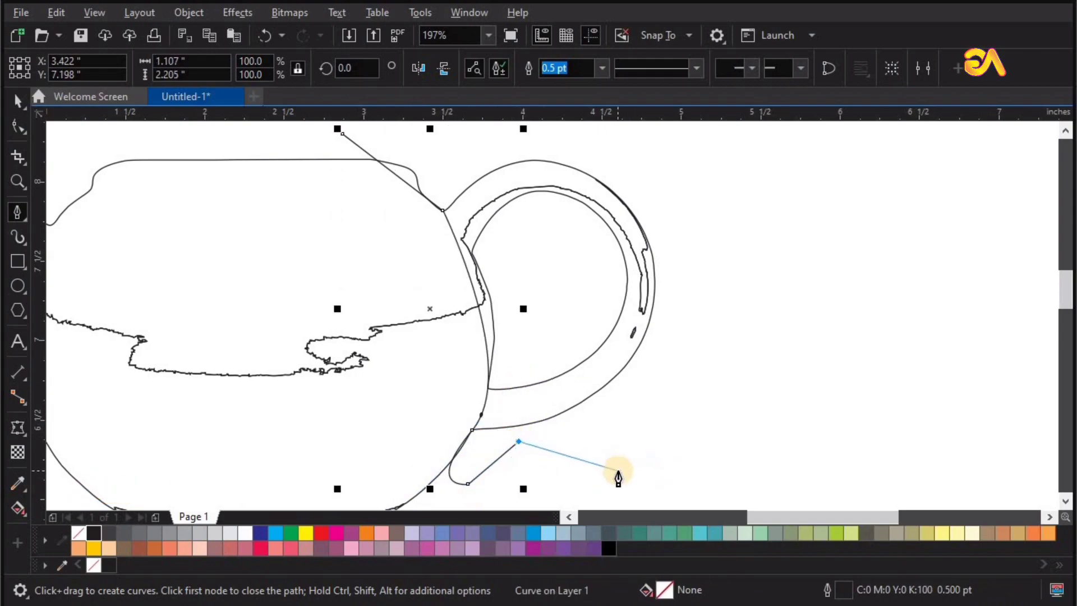
key("space")
Reshape the drawn curve at the upper handle joint so it passes through the inner handle outline's corner.
key("F2")
left_click_drag(361, 165, 650, 353)
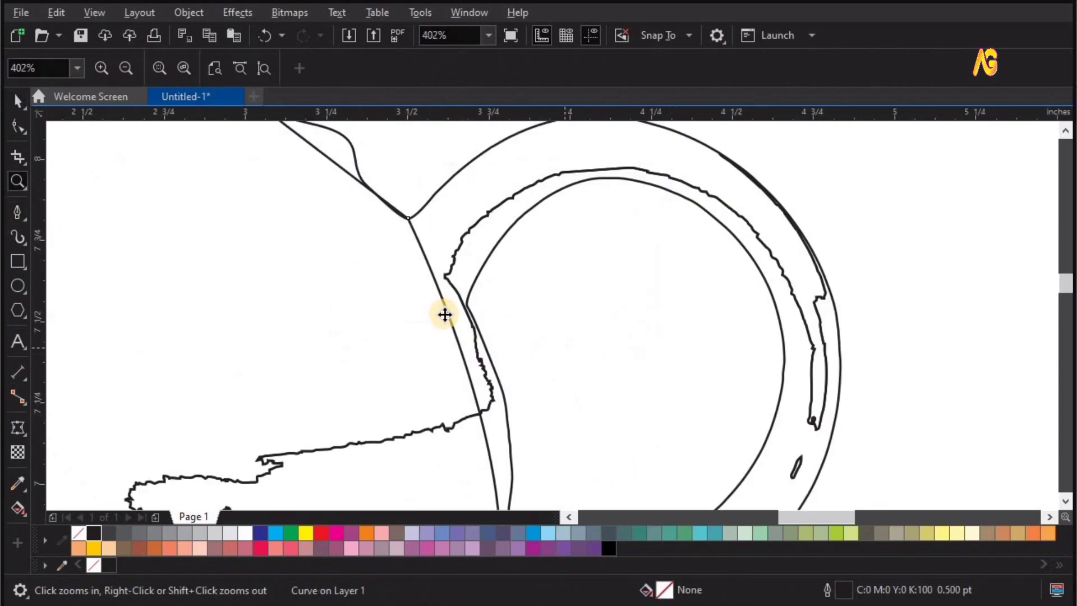
key("F10")
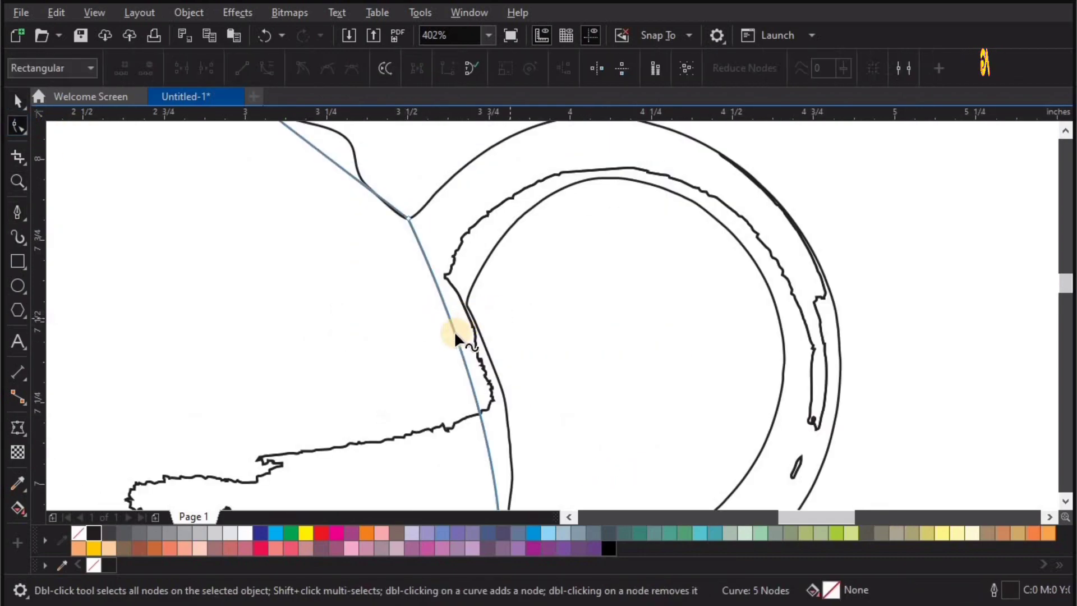
left_click_drag(454, 339, 467, 292)
left_click_drag(442, 241, 439, 240)
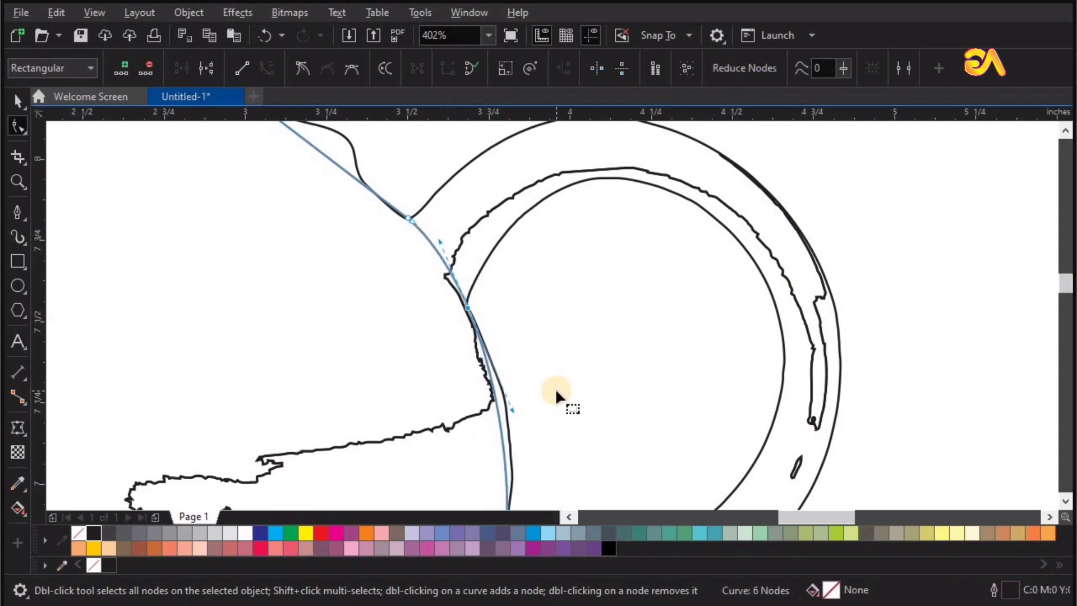
Fit the drawn curve to the lower handle joint by placing a node on the inner handle outline's corner.
scroll(554, 388, "down", 2)
key("z")
left_click_drag(496, 397, 577, 470)
left_click_drag(420, 244, 759, 533)
key("space")
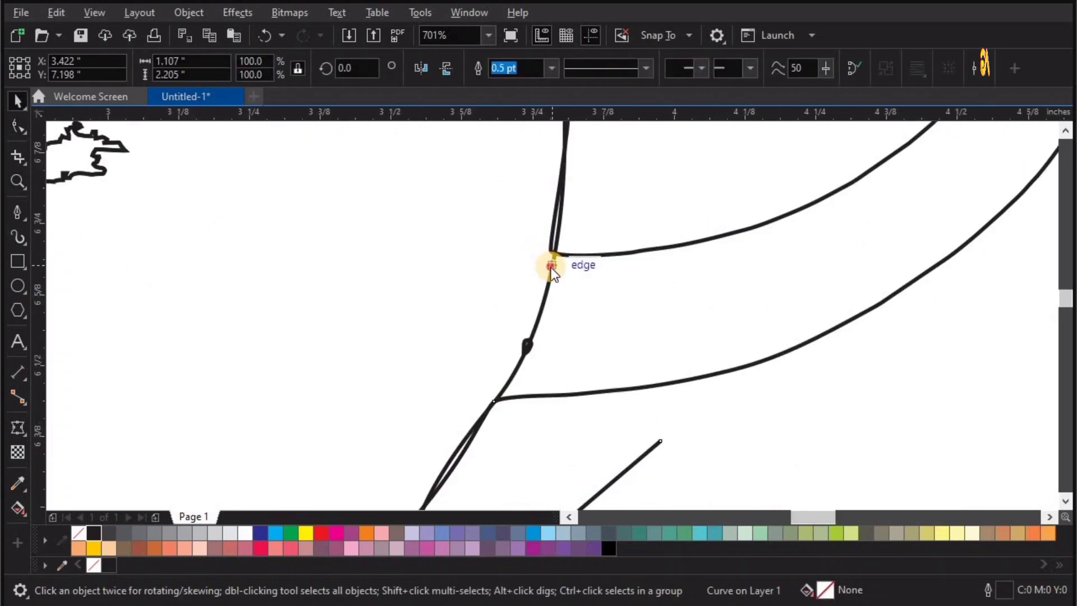
key("F10")
left_click_drag(551, 249, 551, 251)
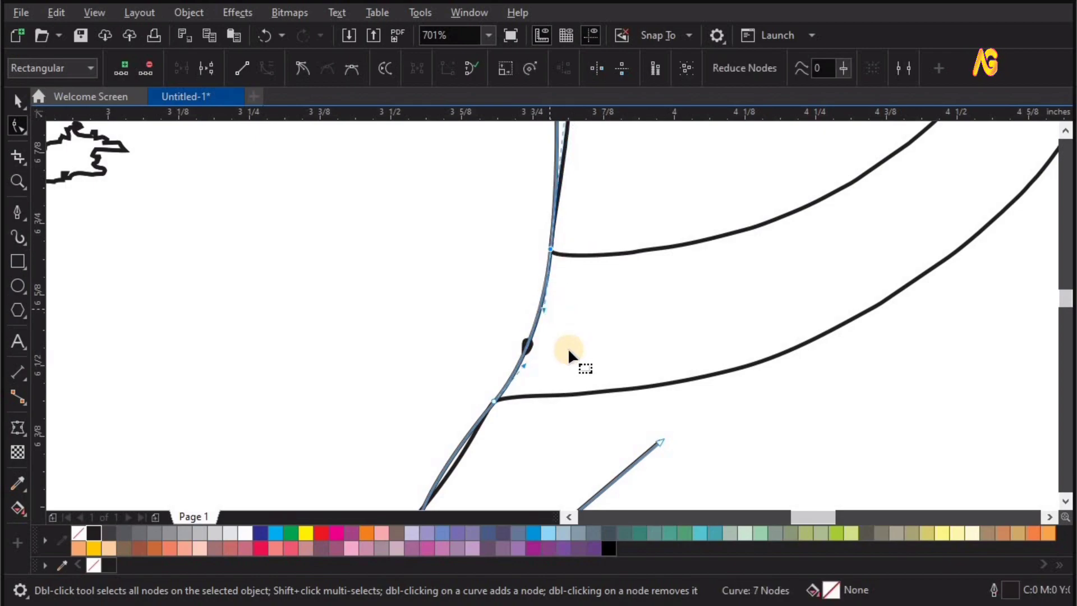
Fill the enclosed areas of the handle with the Smart Fill tool in blue-grey (C40 M20 Y0 K40).
scroll(568, 347, "down", 5)
key("z")
left_click(745, 286)
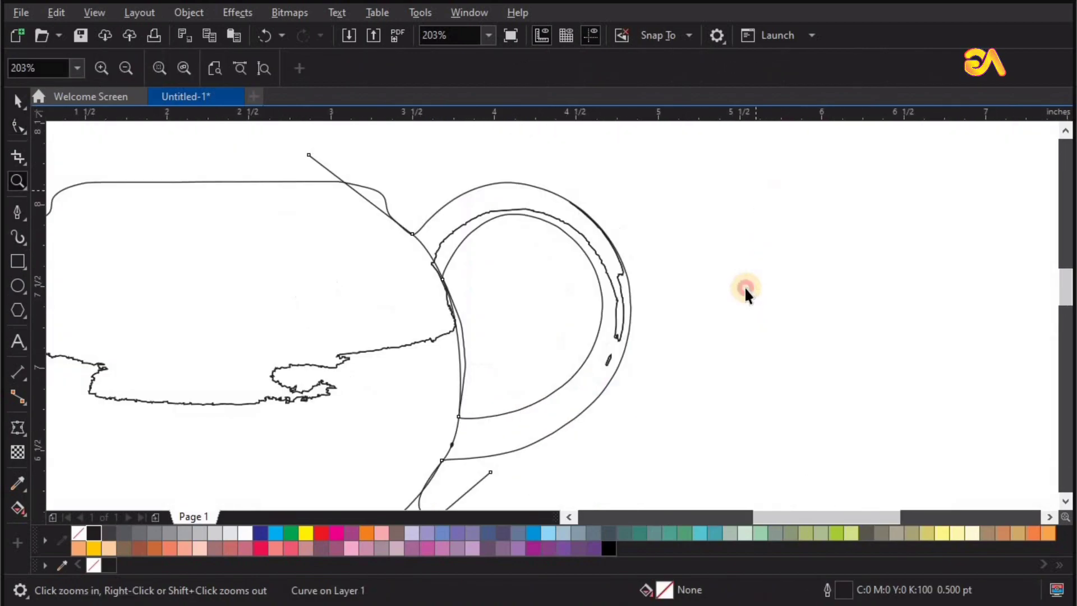
key("space")
key("Escape")
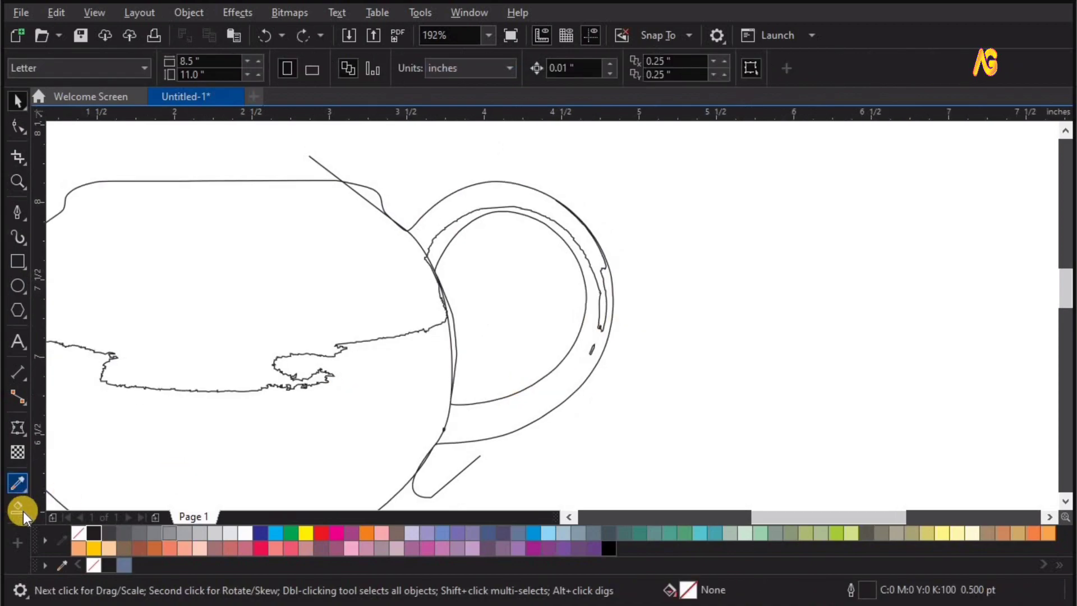
left_click(24, 514)
left_click(56, 526)
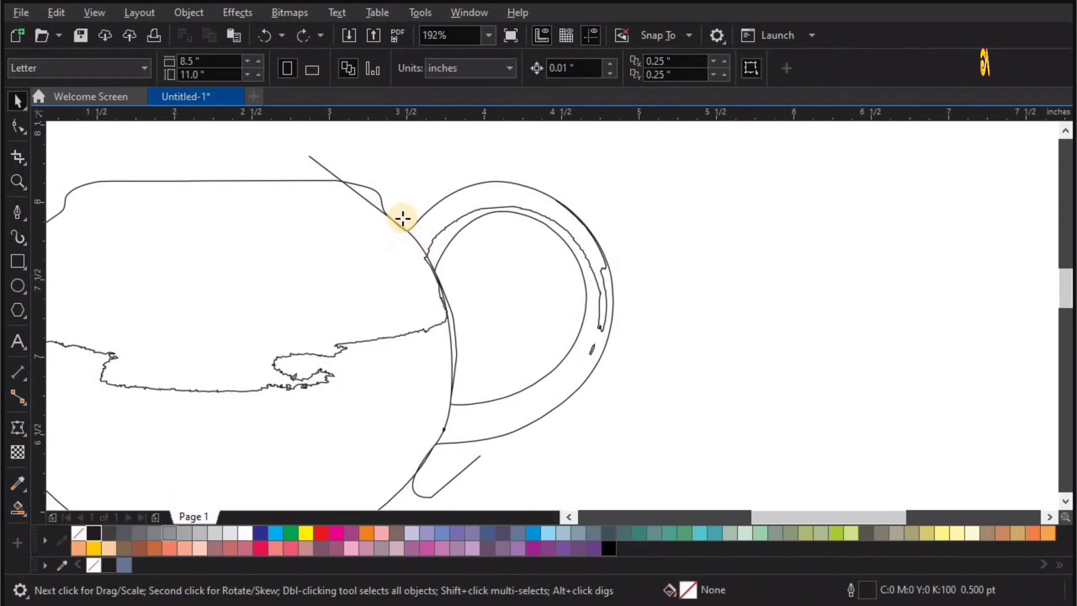
left_click(446, 204)
left_click(561, 381)
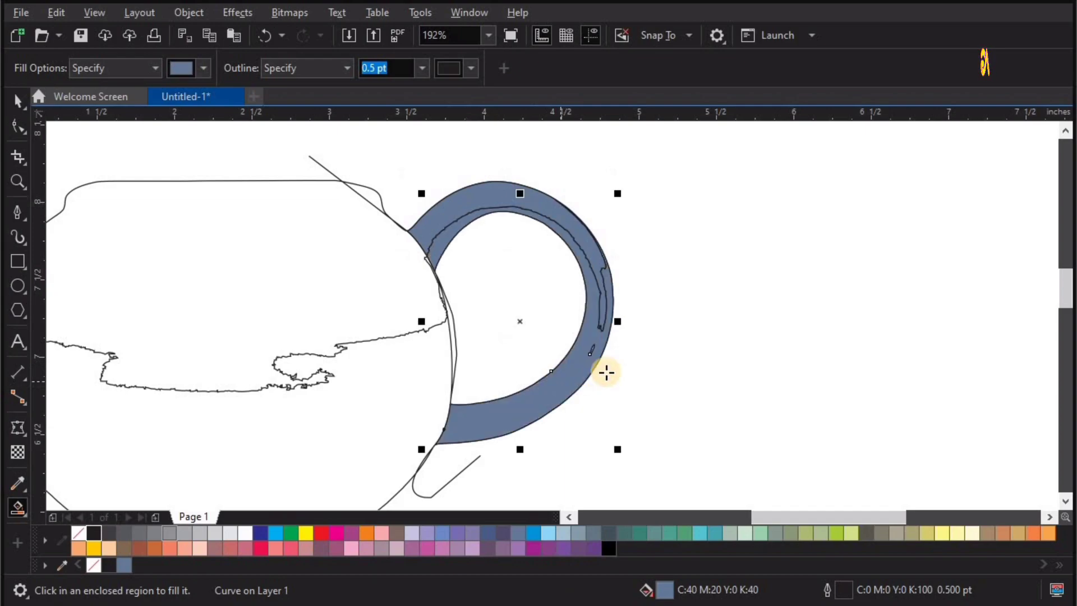
Move the filled handle pieces to the empty area beside the outline and merge them into one shape.
key("space")
left_click(490, 200)
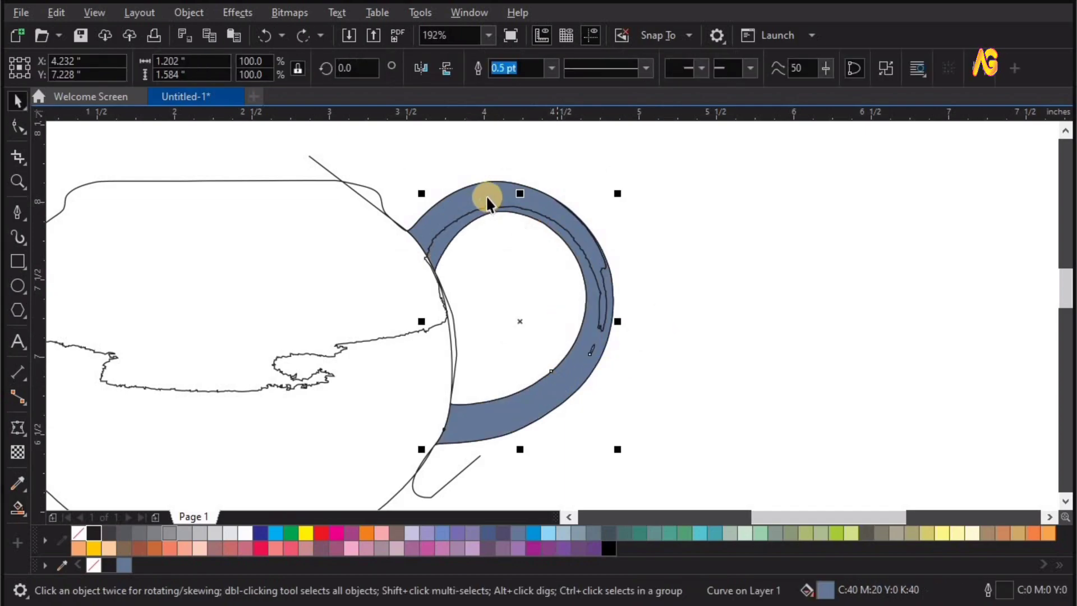
left_click_drag(478, 193, 850, 200)
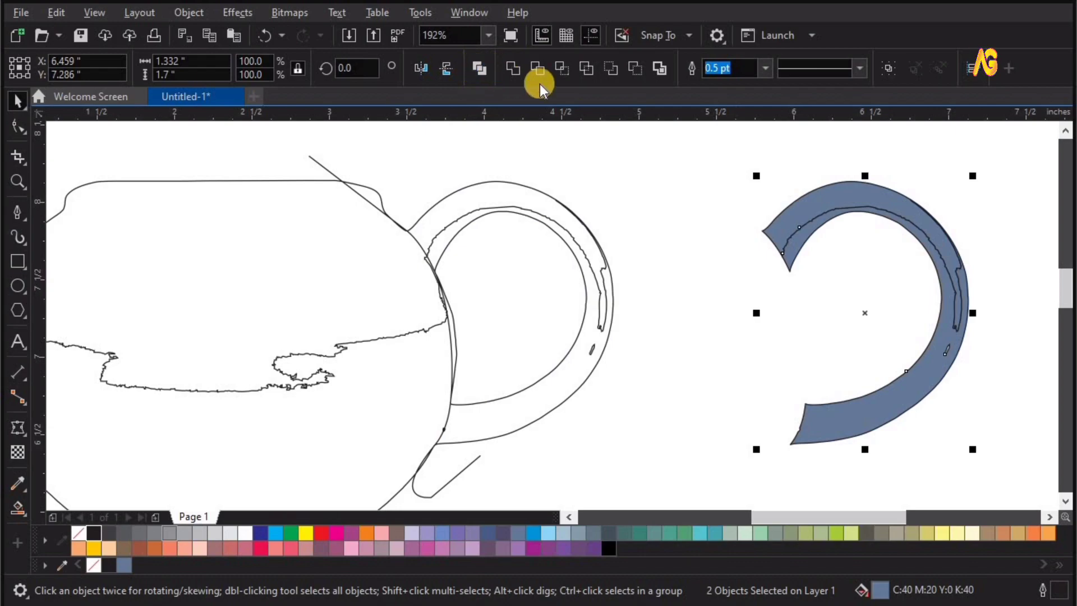
left_click(478, 69)
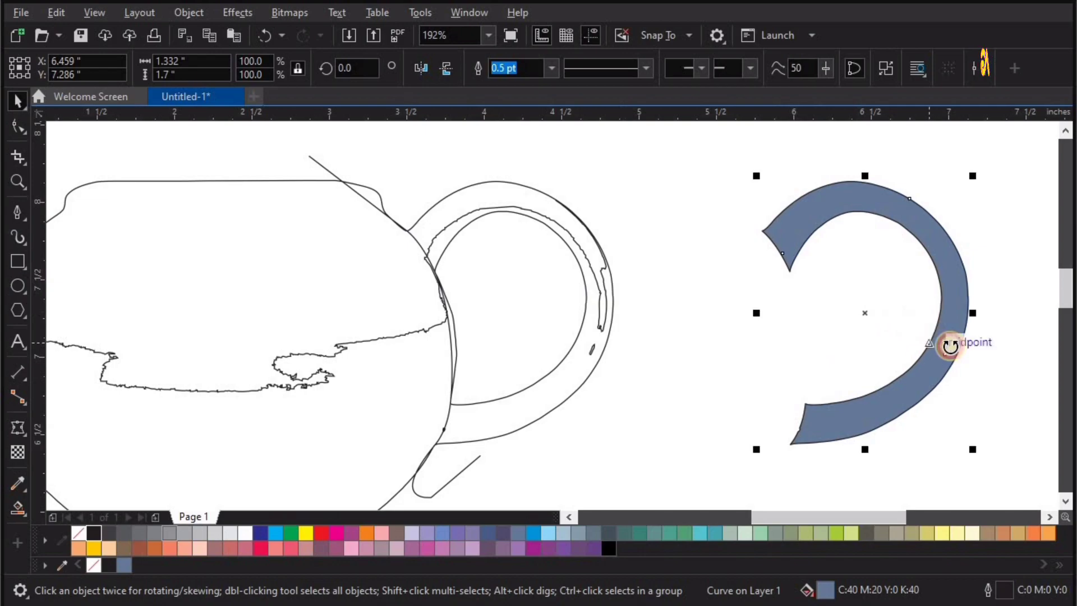
Select the traced teapot outlines together with the pen curve and delete them, keeping the filled handle.
left_click(950, 346)
key("F4")
left_click(547, 435)
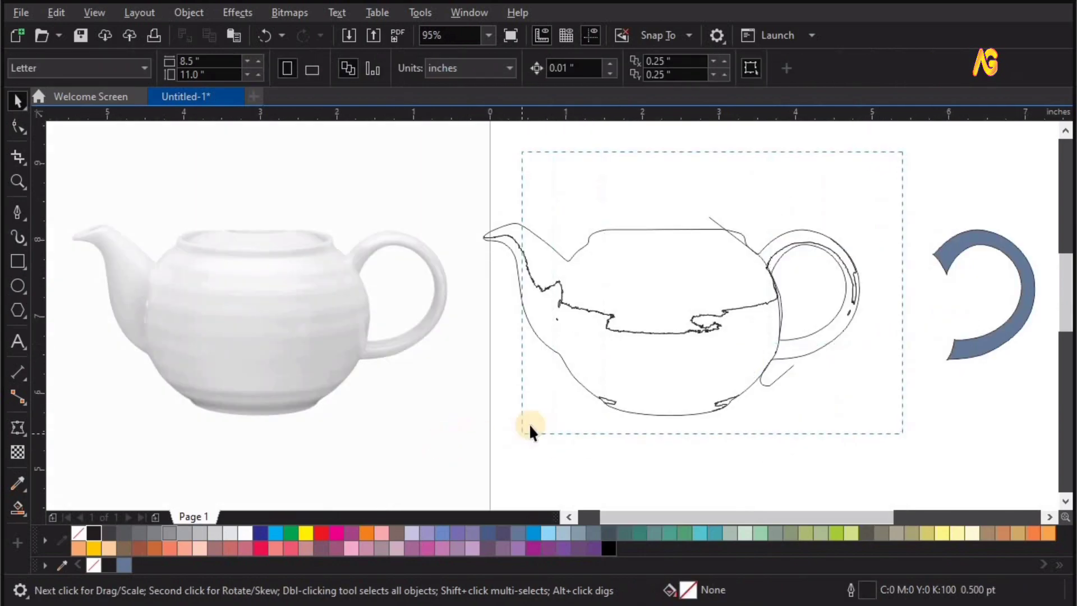
left_click_drag(530, 423, 474, 431)
Place the filled handle shape over the handle in the teapot photo.
left_click_drag(947, 248, 358, 260)
key("z")
left_click_drag(542, 179, 239, 420)
left_click_drag(408, 214, 664, 383)
key("F2")
left_click_drag(372, 172, 646, 347)
left_click_drag(485, 330, 496, 360)
key("F4")
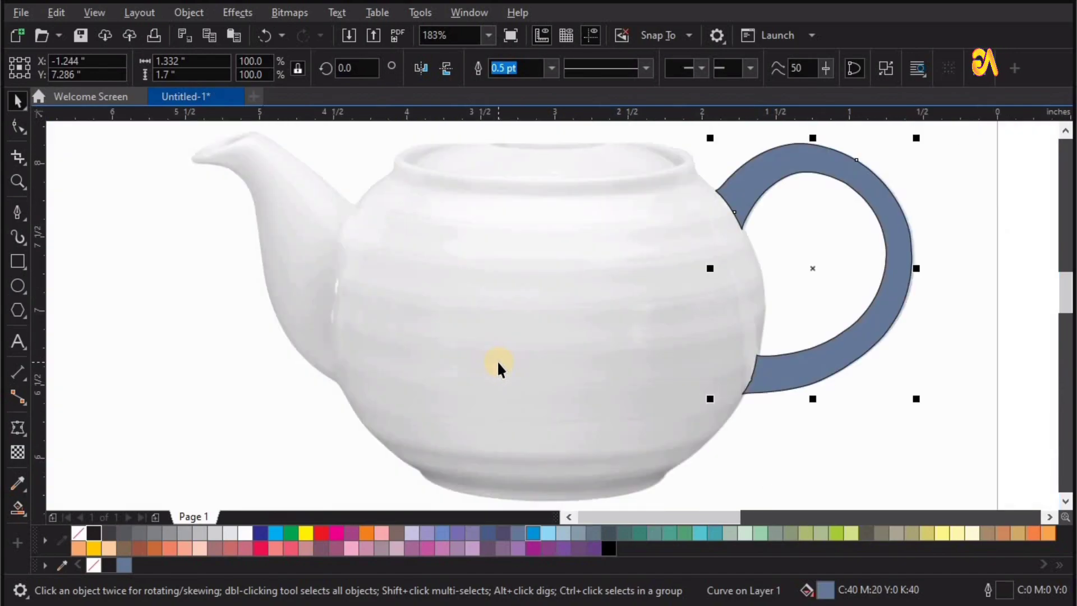
Start a Pen curve above the rim and follow the joint between spout and body down past the teapot's base.
left_click(688, 391)
scroll(679, 387, "down", 2)
key("F2")
left_click_drag(550, 303, 766, 445)
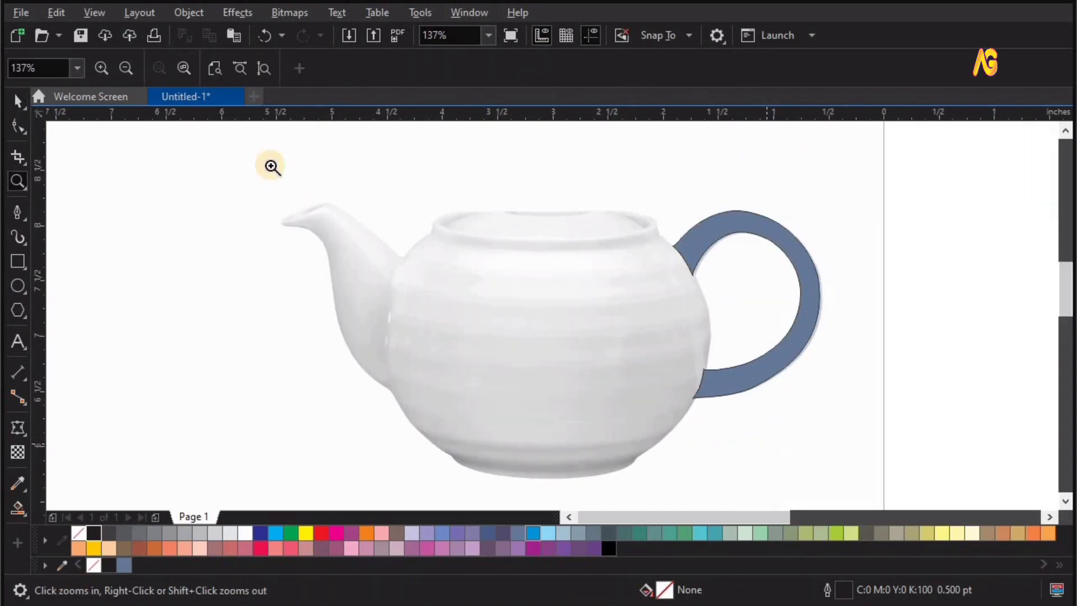
left_click(18, 212)
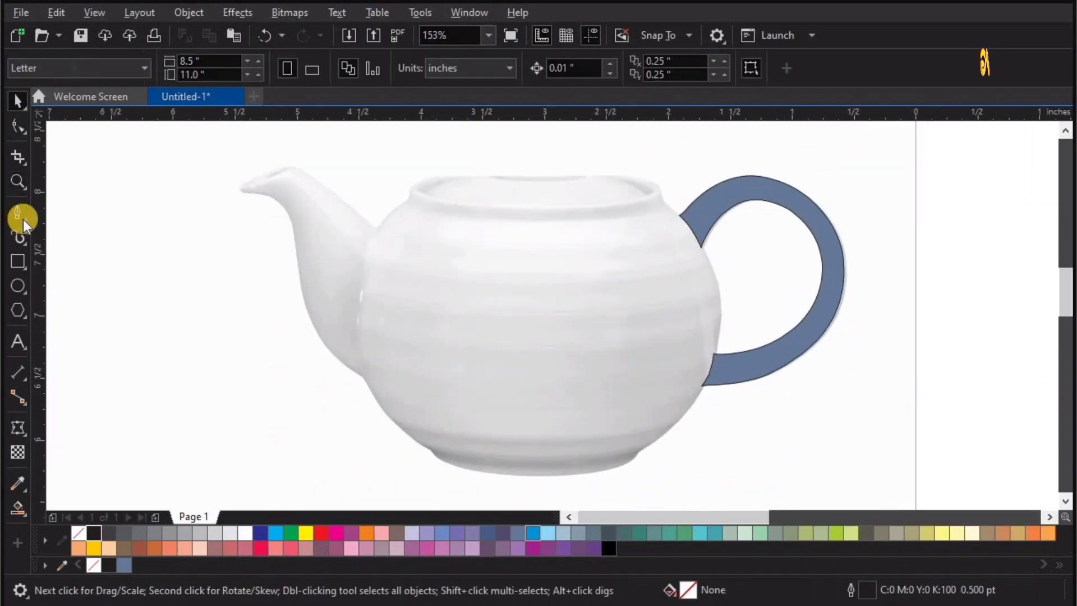
left_click_drag(410, 190, 429, 150)
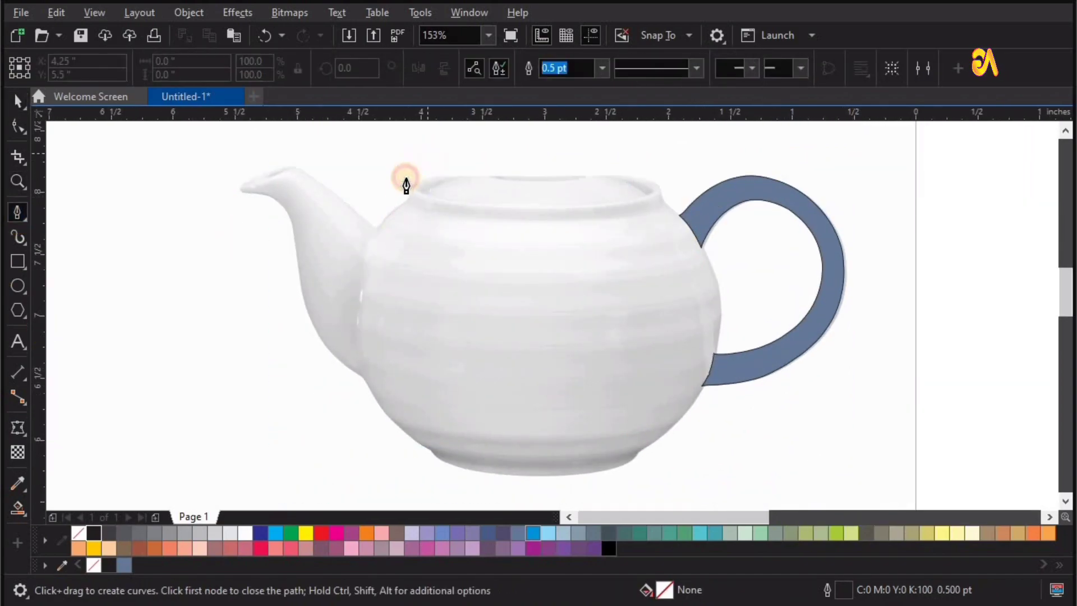
left_click(378, 226)
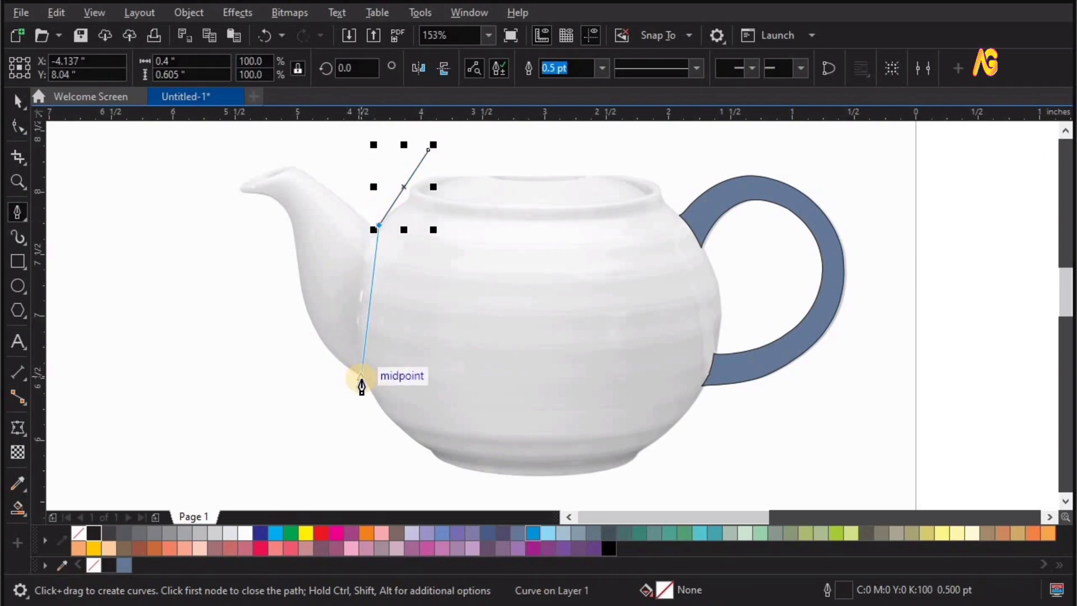
left_click_drag(371, 399, 380, 455)
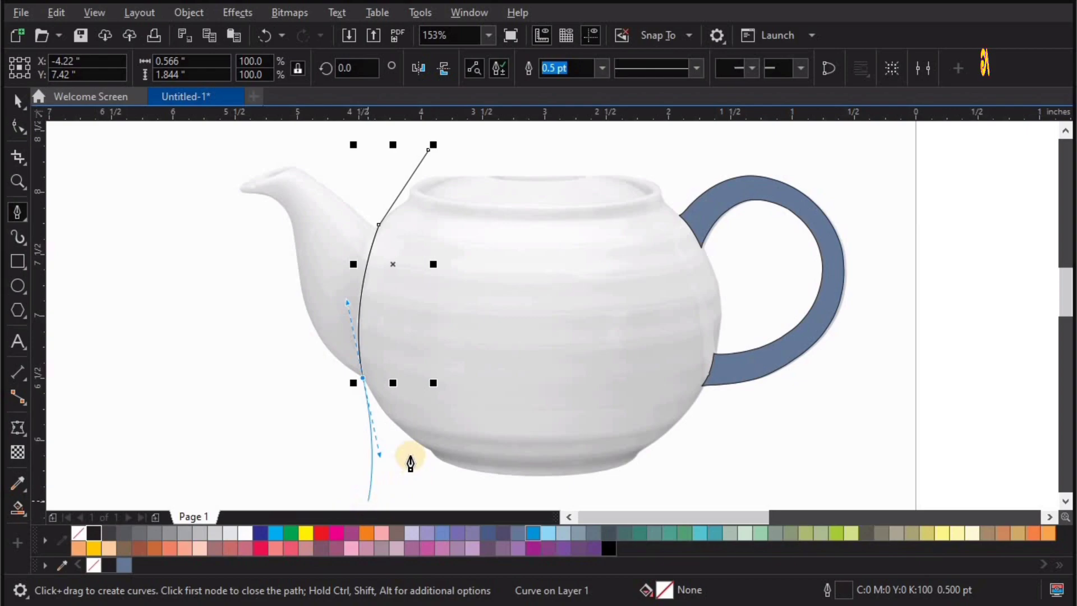
left_click(368, 478)
left_click(345, 500)
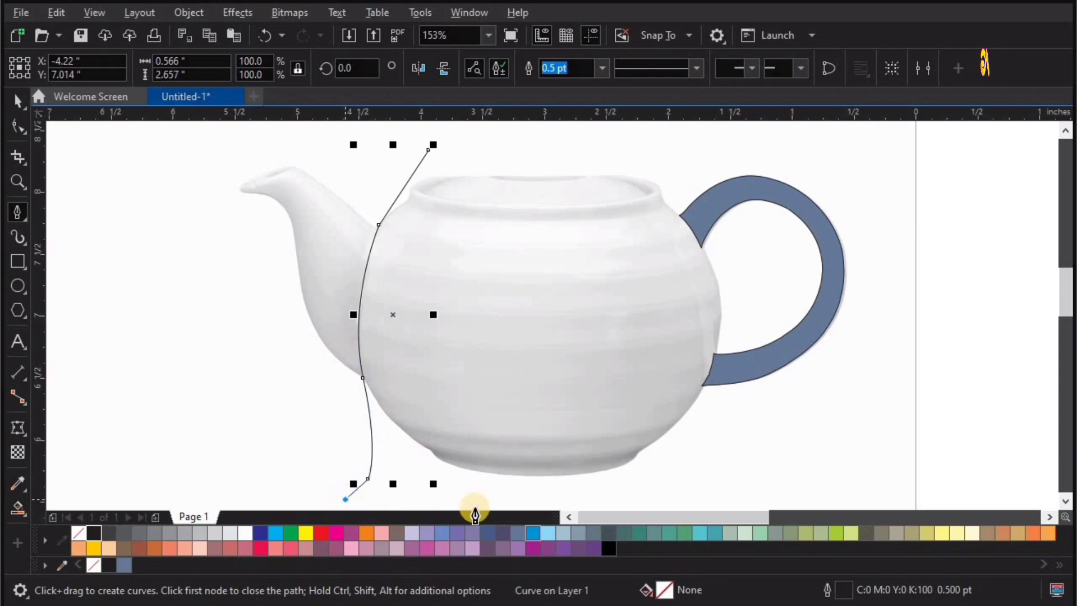
Continue the curve under the base, up the body edge through the handle joints, and out above the handle and rim.
left_click(711, 481)
left_click(701, 393)
left_click_drag(679, 216, 602, 140)
left_click(693, 224)
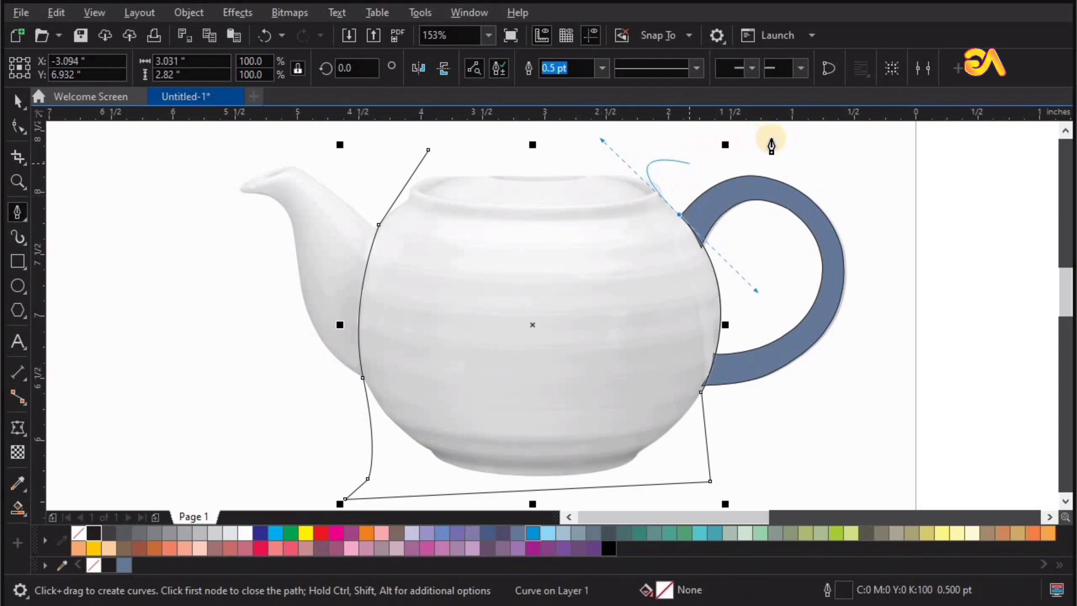
left_click(883, 135)
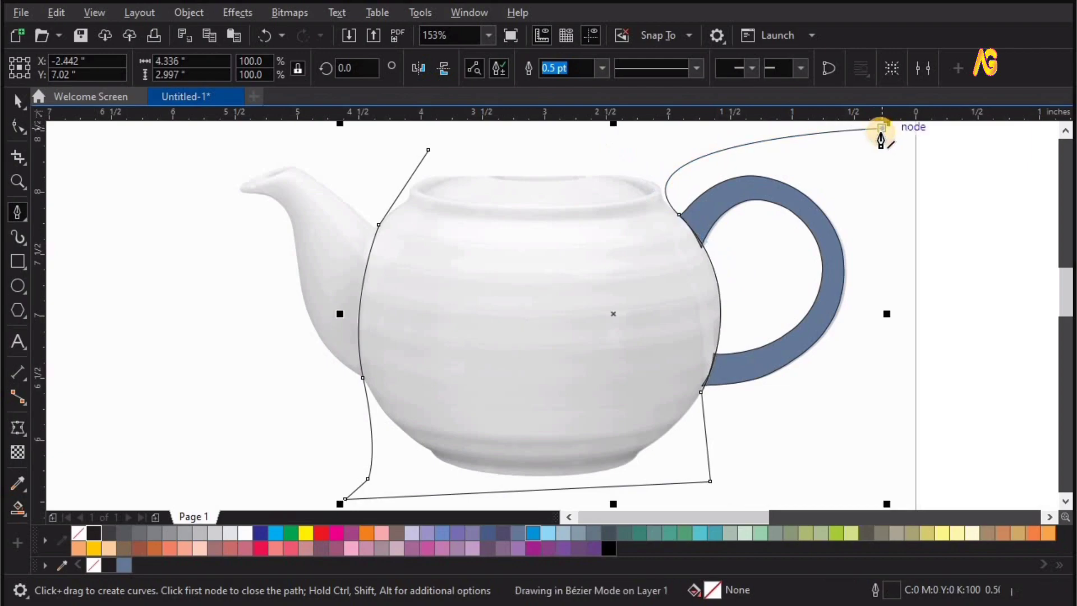
scroll(881, 136, "down", 2)
left_click(724, 123)
key("space")
key("shift+F2")
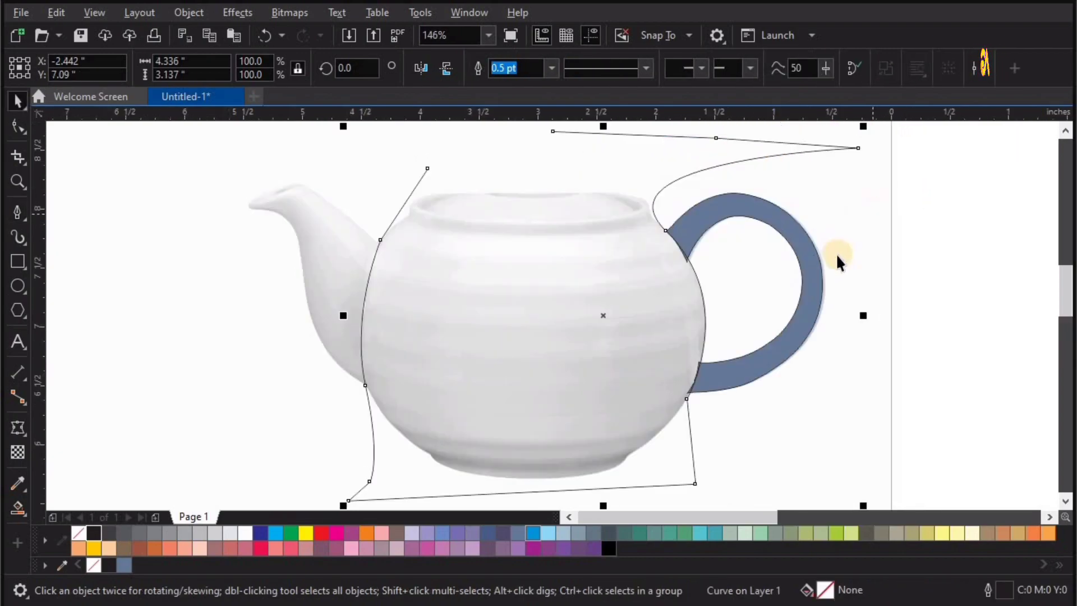
Trim the teapot PowerClip with the pen curve and delete the curve.
left_click(710, 148)
left_click(399, 213)
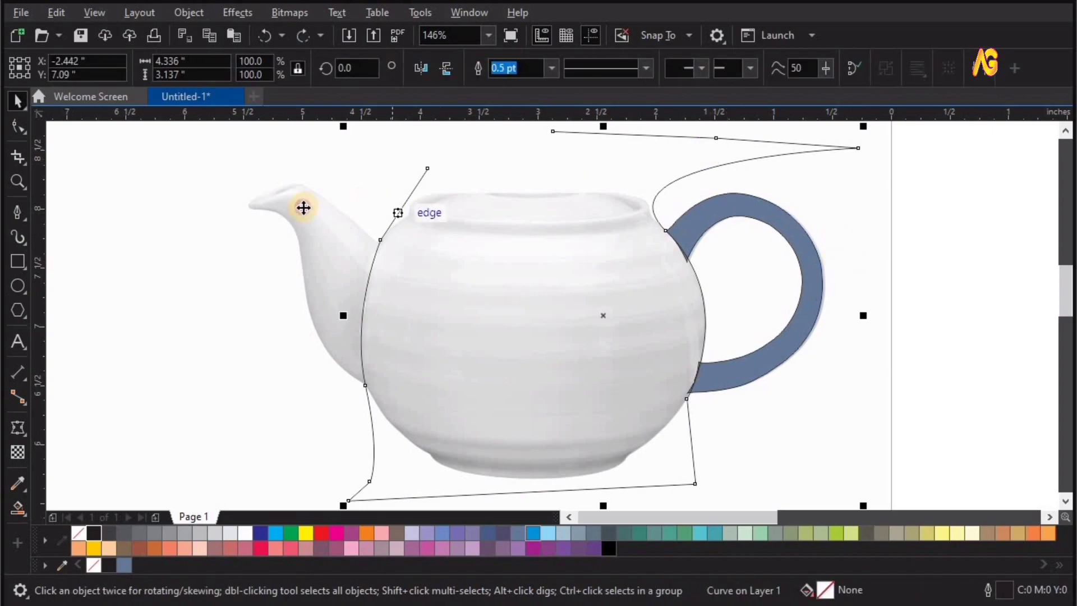
left_click(303, 207, "shift")
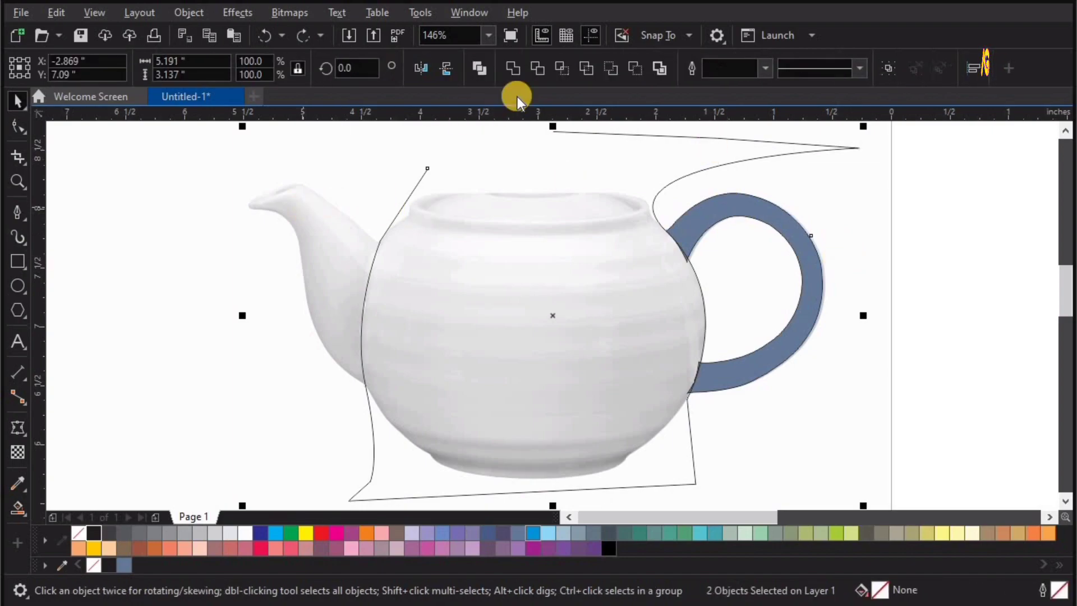
left_click(537, 65)
left_click(938, 214)
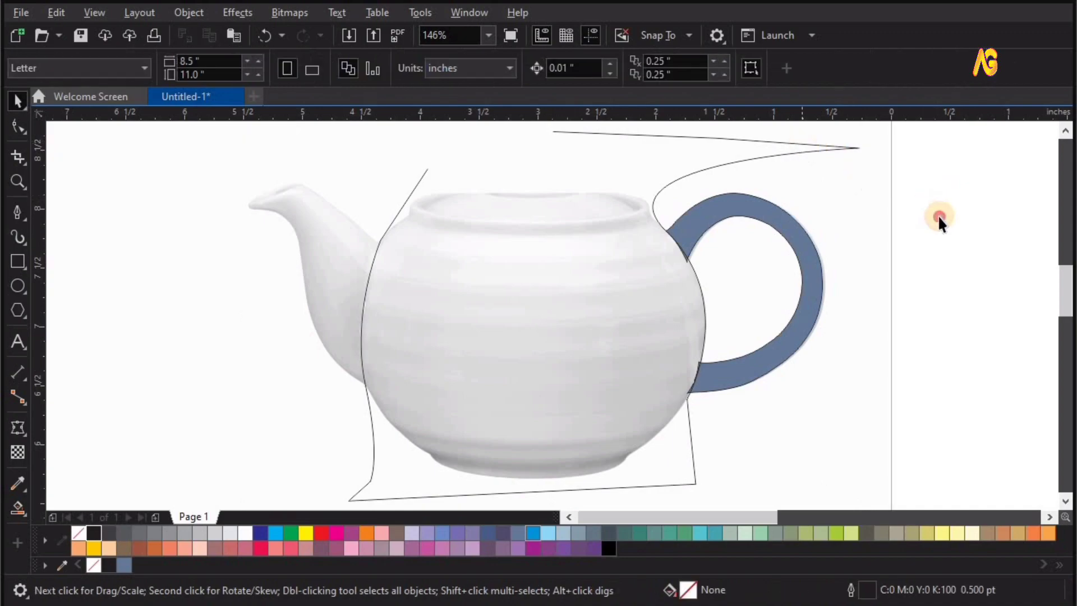
left_click_drag(825, 146, 945, 196)
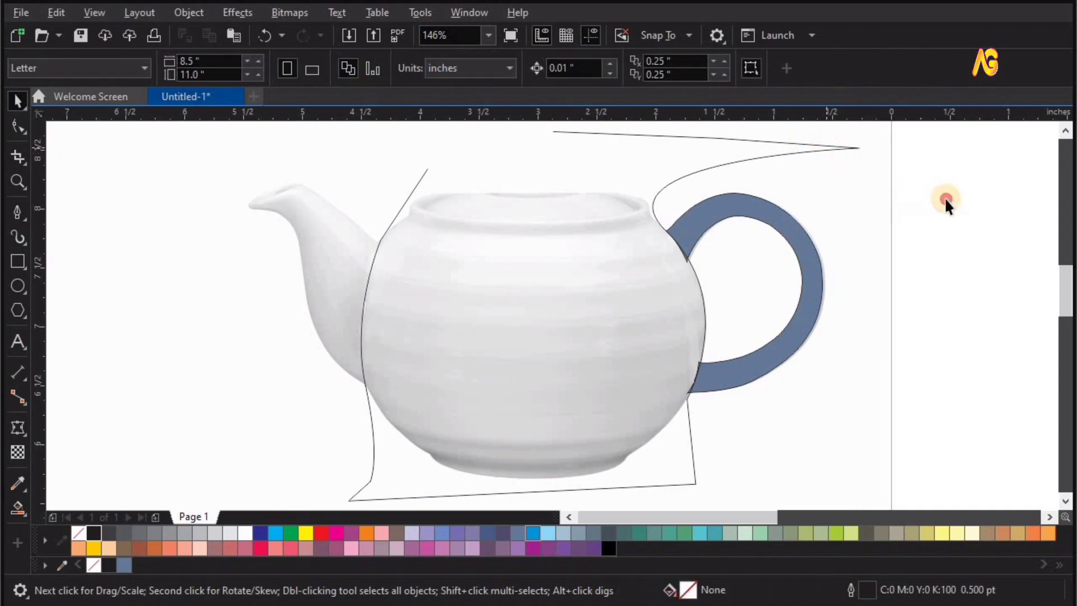
key("Delete")
Break the trimmed teapot's PowerClip curve apart.
left_click(529, 295)
left_click(196, 15)
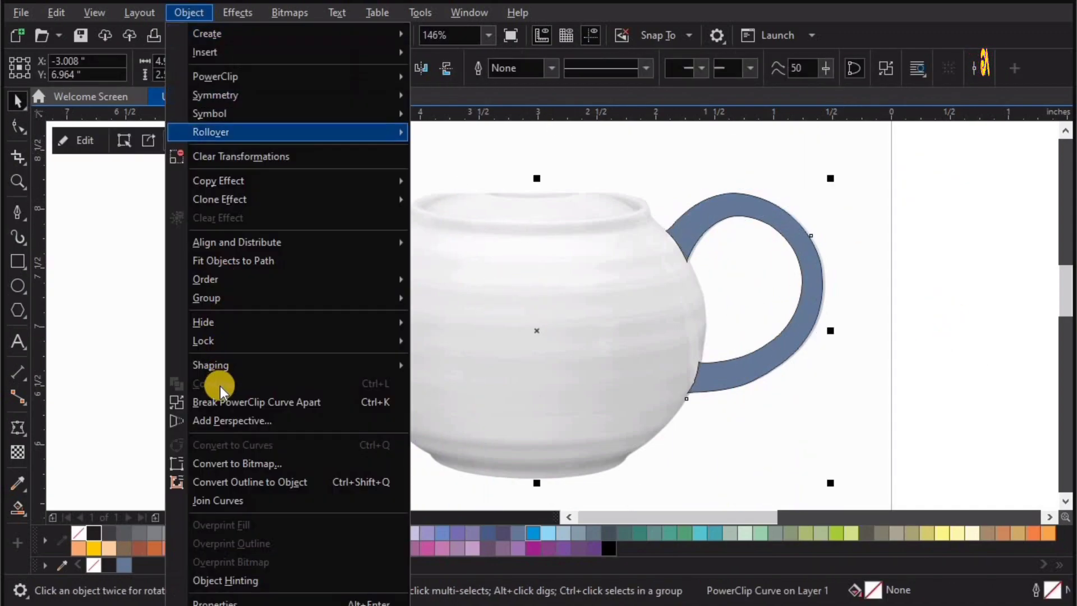
left_click(224, 402)
key("ctrl+z")
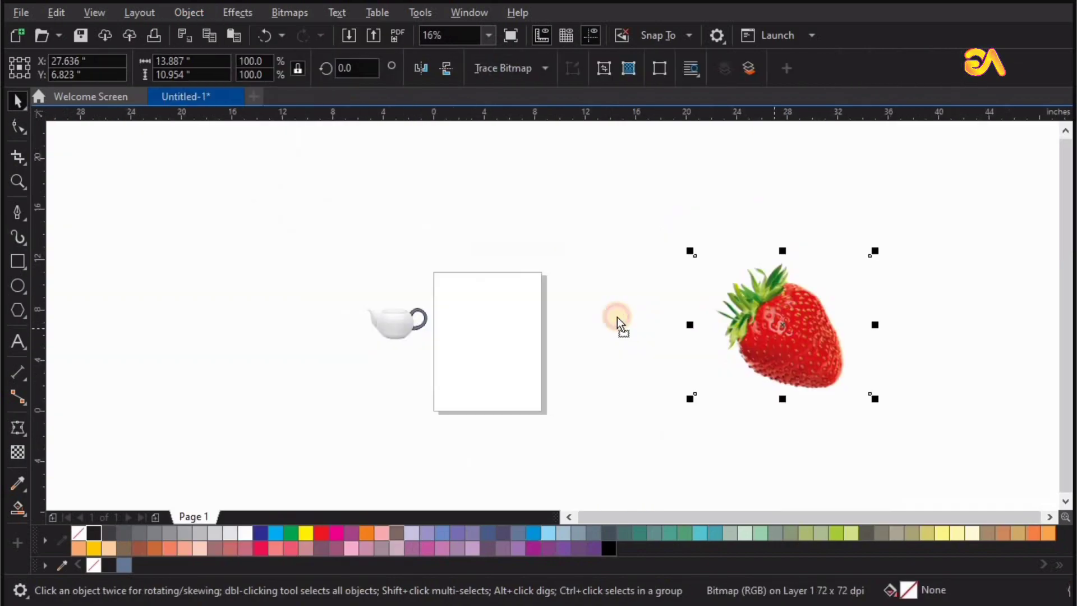
Rotate the original strawberry image to 315 degrees so it stands upright, and delete the unrotated copy beside the page.
left_click_drag(783, 323, 619, 323)
left_click(861, 267)
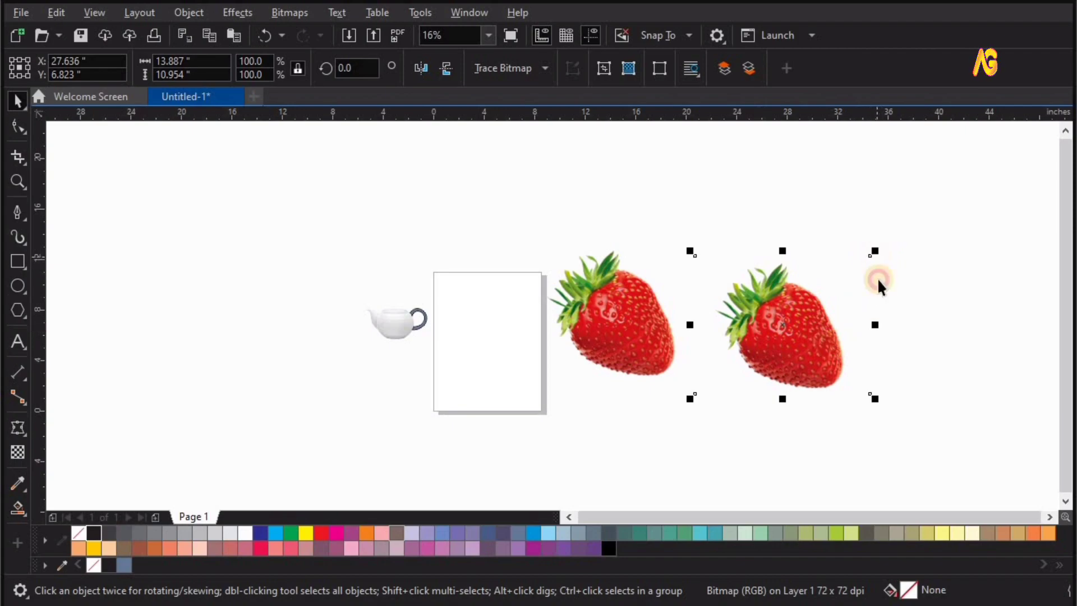
left_click_drag(797, 326, 807, 326)
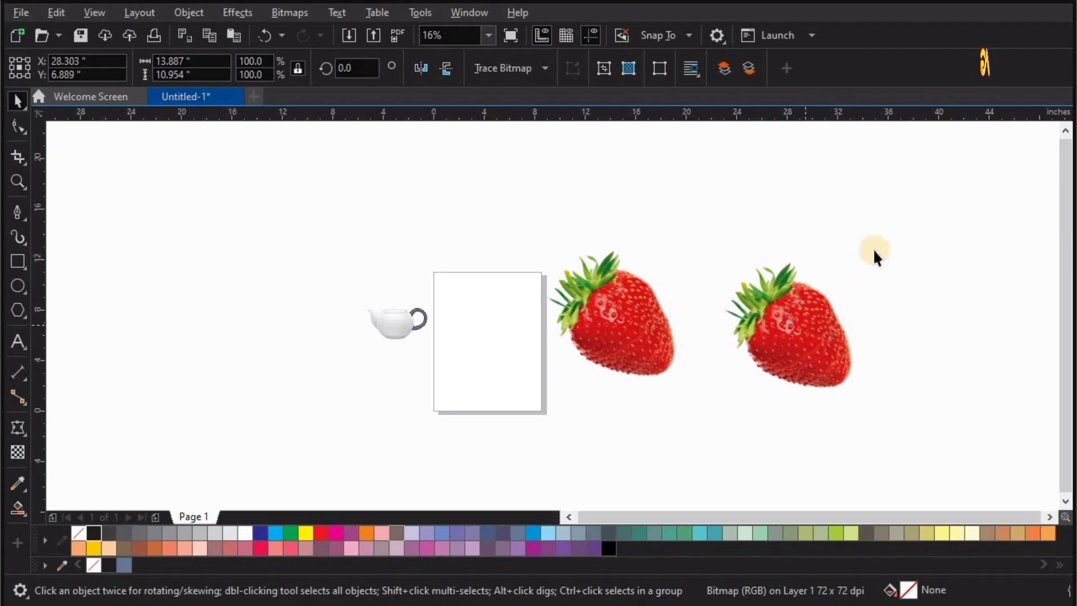
left_click(877, 257)
left_click_drag(885, 251, 899, 331)
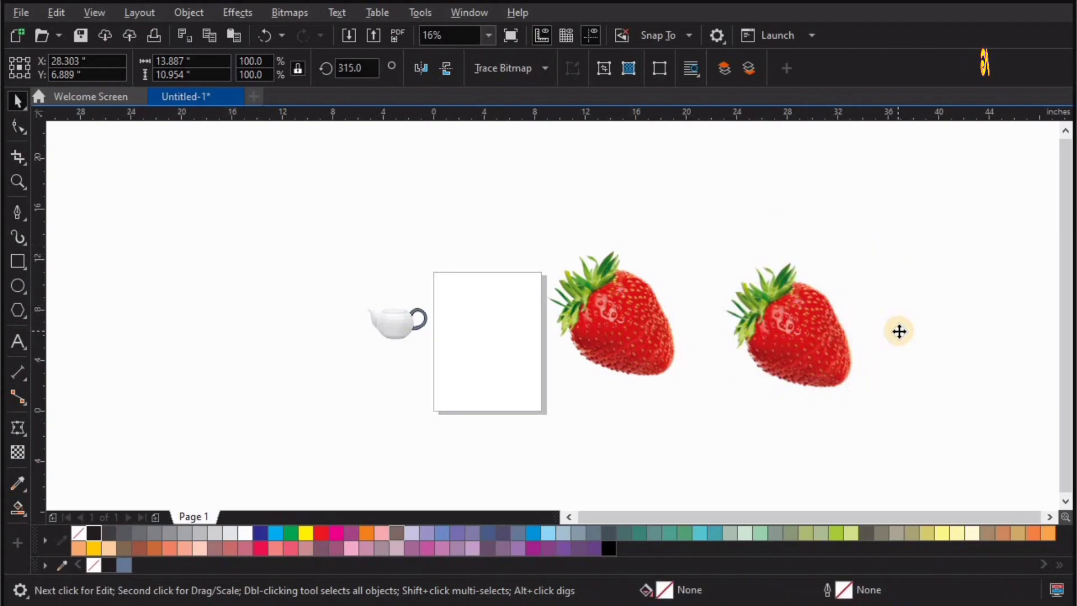
left_click(581, 318)
key("Delete")
Copy the upright strawberry onto the page area and scale the copy down to 41.8%.
left_click_drag(795, 330, 546, 315)
right_click(546, 315)
key("F2")
left_click_drag(687, 228, 254, 476)
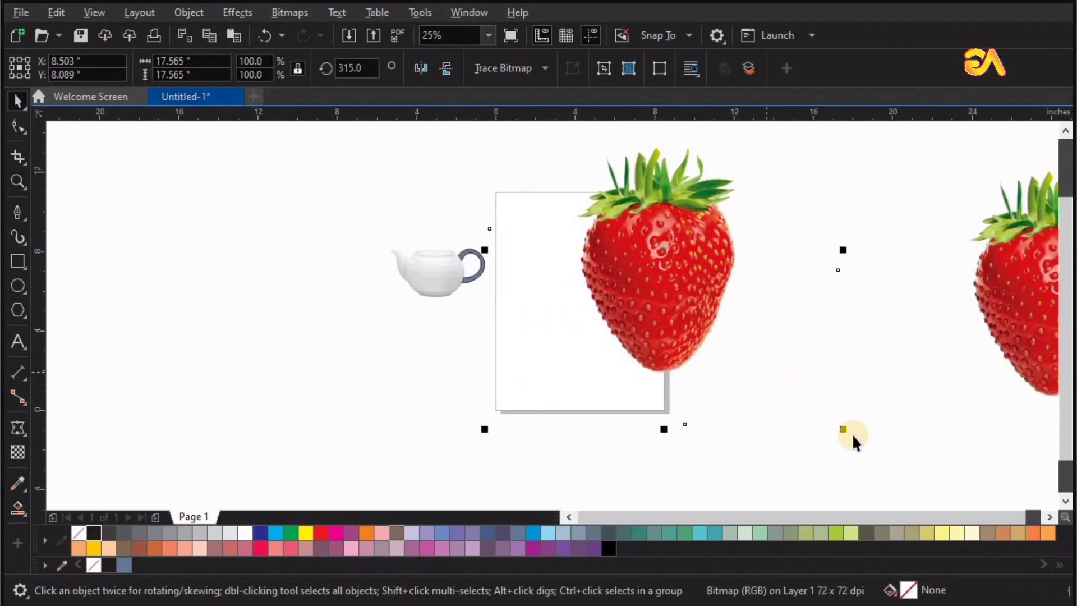
left_click_drag(834, 412, 740, 325)
Move the scaled strawberry copy over the teapot so that it covers the handle.
left_click_drag(671, 245, 489, 258)
key("F2")
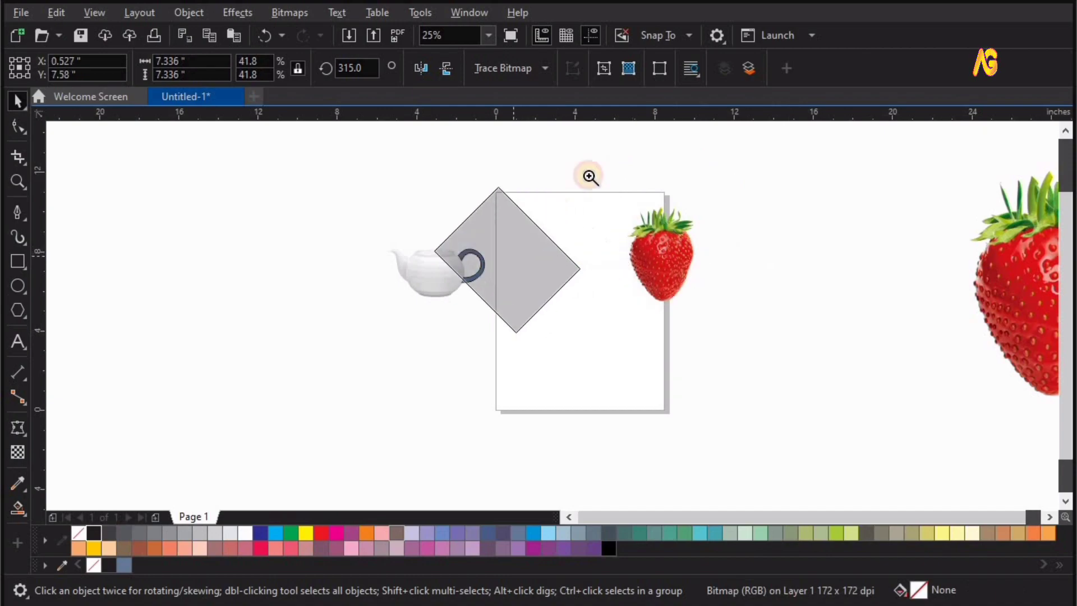
left_click_drag(589, 176, 463, 315)
left_click_drag(494, 416, 493, 394)
key("F2")
left_click_drag(204, 212, 816, 570)
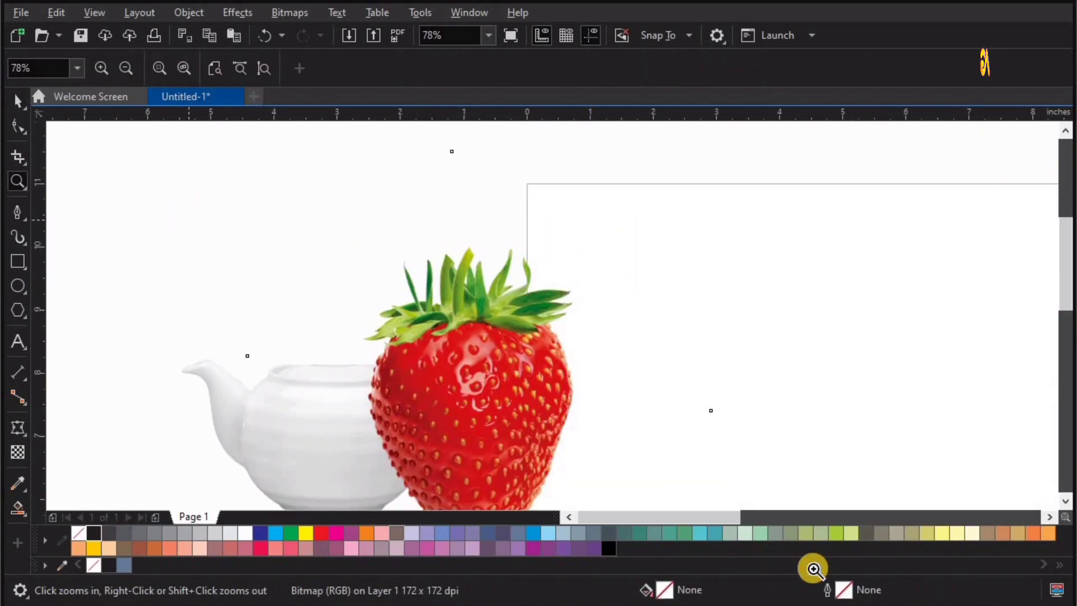
left_click_drag(560, 352, 529, 291)
Place a spare duplicate of the small strawberry on the page, clear of the teapot.
right_click(529, 292)
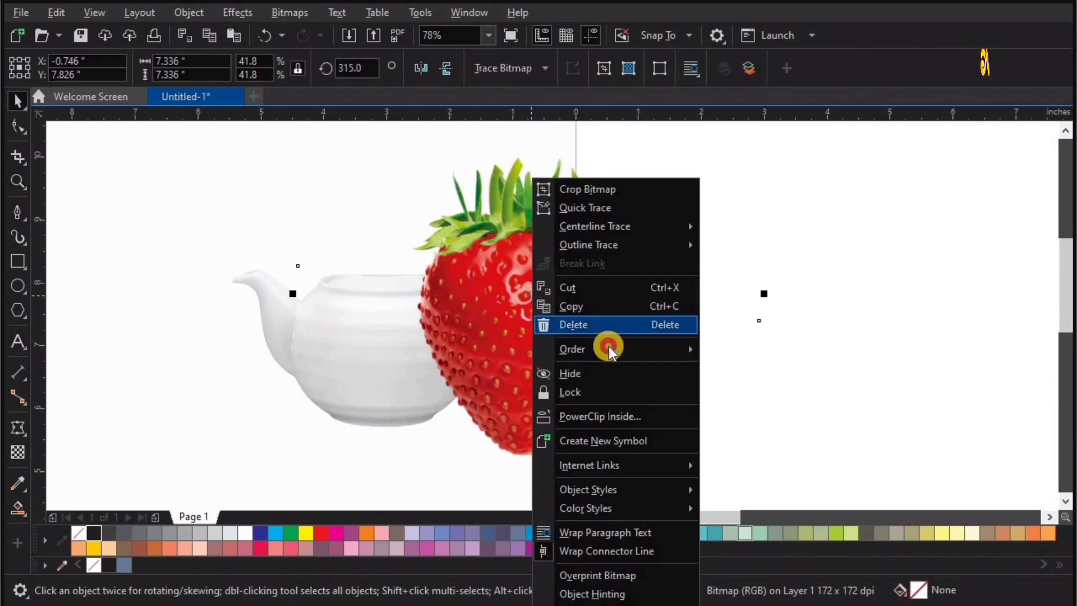
left_click(850, 447)
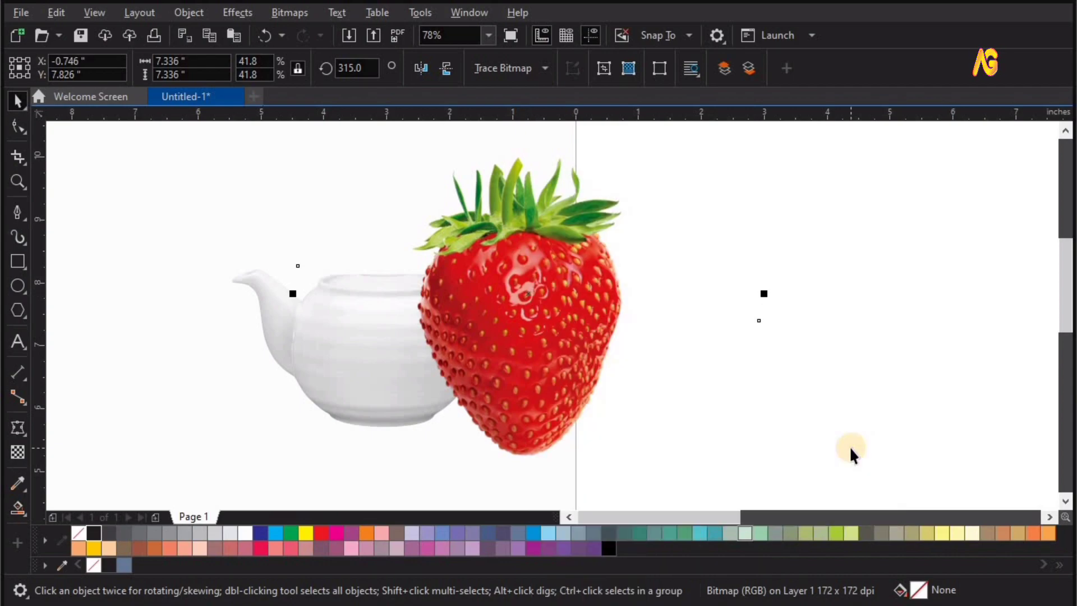
left_click(709, 314)
left_click_drag(596, 258, 953, 254)
right_click(954, 253)
PowerClip the strawberry lying over the teapot inside the handle shape.
left_click(577, 241)
mouse_move(438, 78)
left_click(477, 76)
left_click(495, 282)
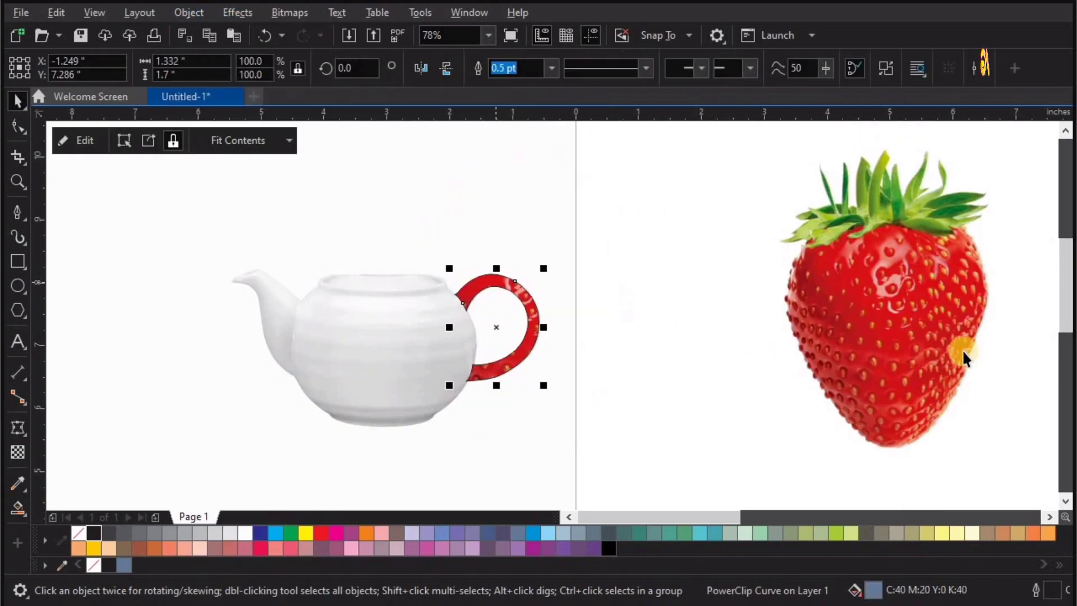
Copy the small strawberry from the page and position the copy over the teapot's spout.
left_click(969, 303)
mouse_move(853, 332)
left_mouse_down()
mouse_move(226, 378)
mouse_move(85, 292)
left_mouse_up()
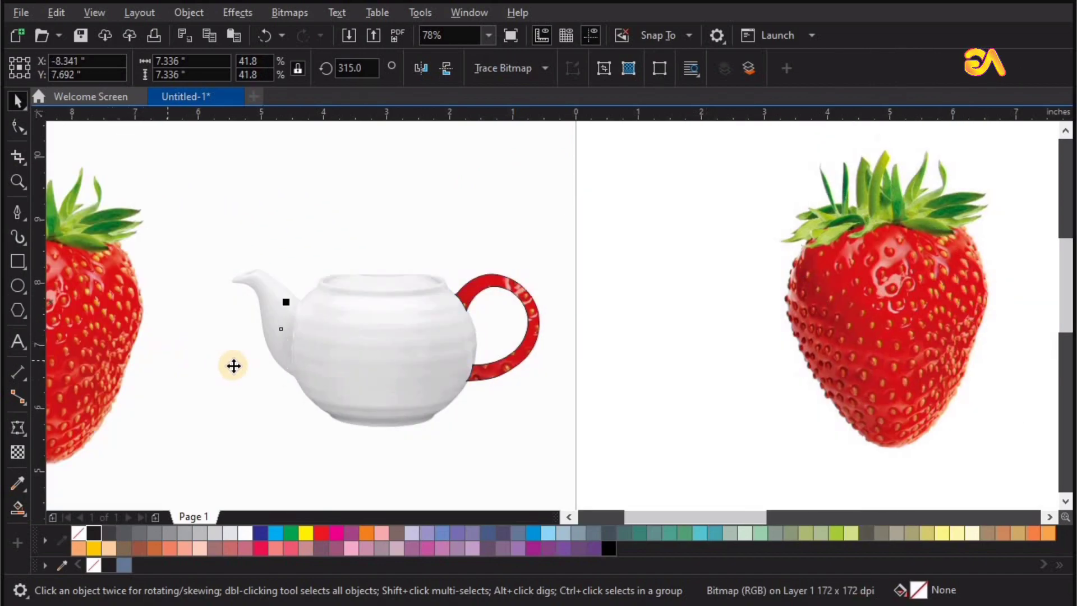
scroll(233, 365, "down", 3)
left_click_drag(168, 337, 249, 332)
key("F2")
left_click_drag(84, 470, 396, 219)
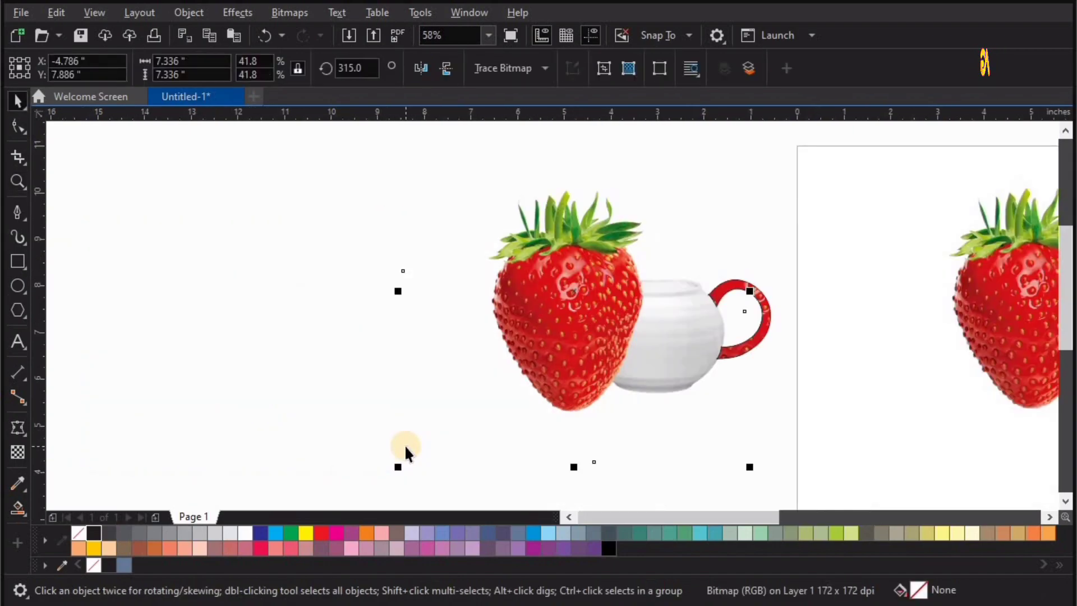
Send the strawberry copy behind the teapot and PowerClip it inside the spout.
key("shift+Page_Down")
key("Escape")
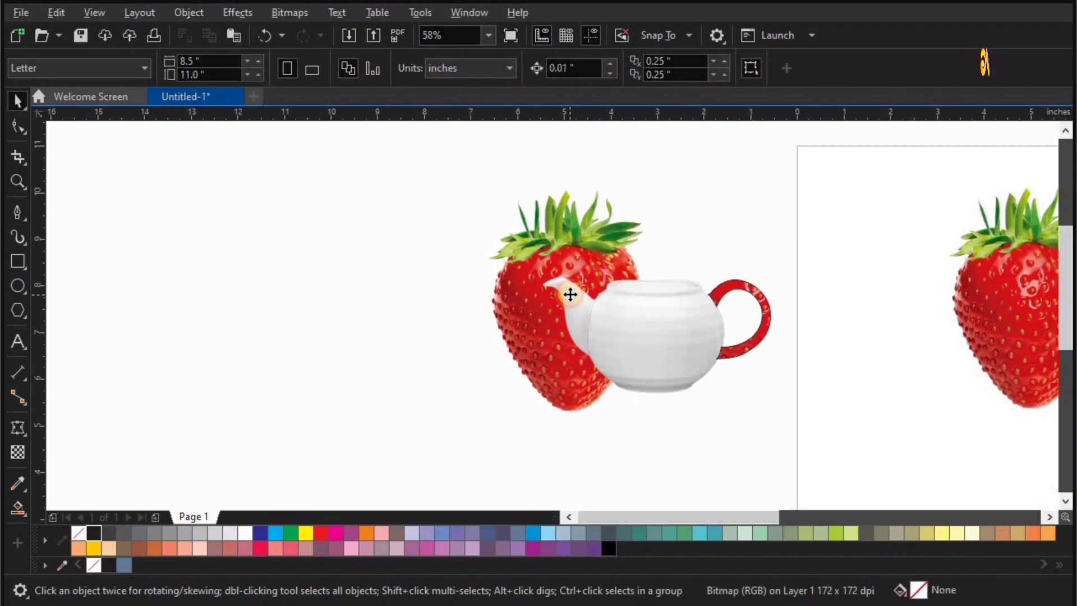
left_click(570, 295)
Copy the large upright strawberry over the teapot's body and scale the copy to 69.9%.
key("F4")
left_click_drag(821, 306, 225, 338)
right_click(225, 338)
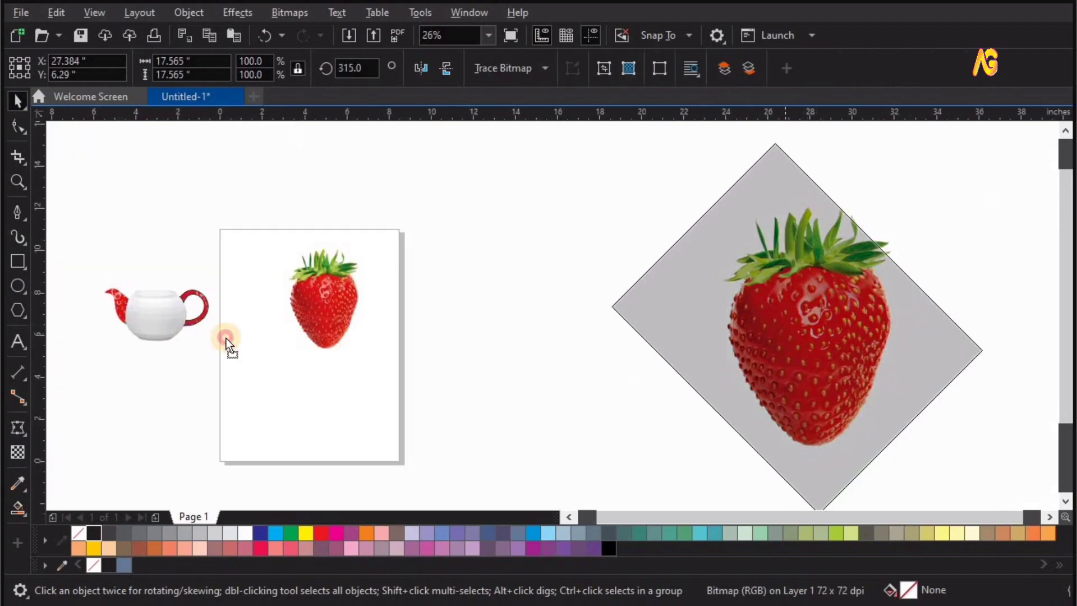
key("F2")
left_click_drag(452, 174, 20, 499)
left_click_drag(533, 374, 480, 312)
left_click_drag(624, 457, 651, 421)
Send the 69.9% strawberry to the back and PowerClip it inside the teapot's body.
key("F2")
left_click_drag(295, 159, 705, 456)
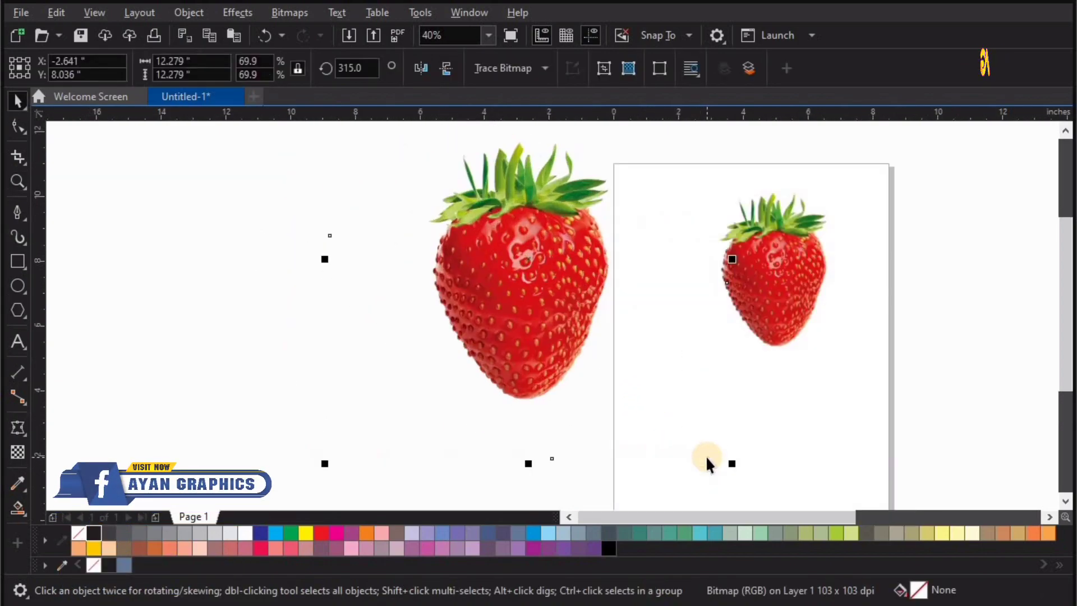
key("shift+Page_Down")
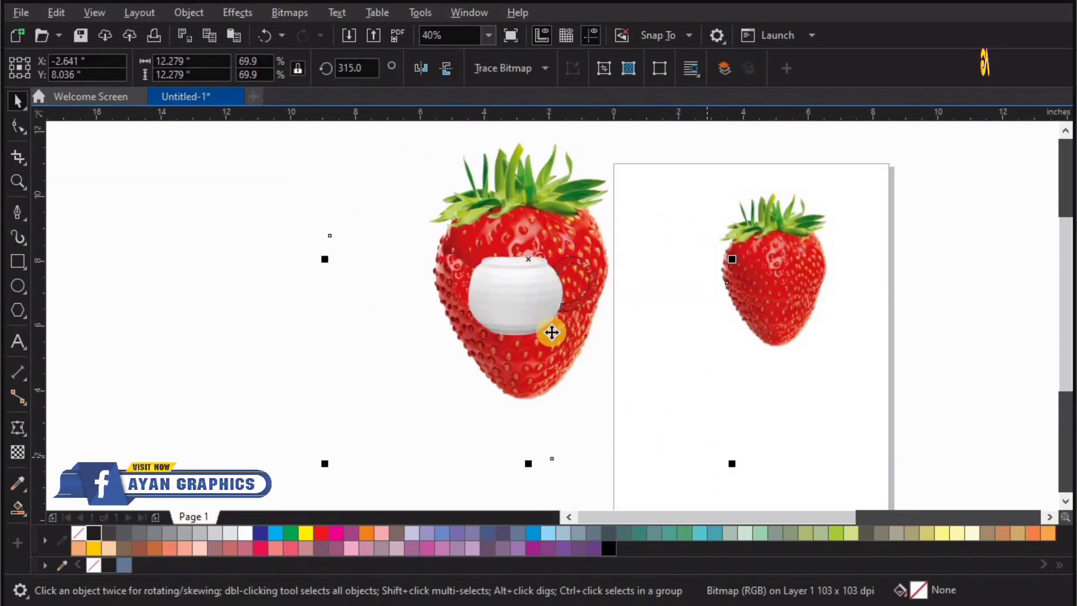
key("z")
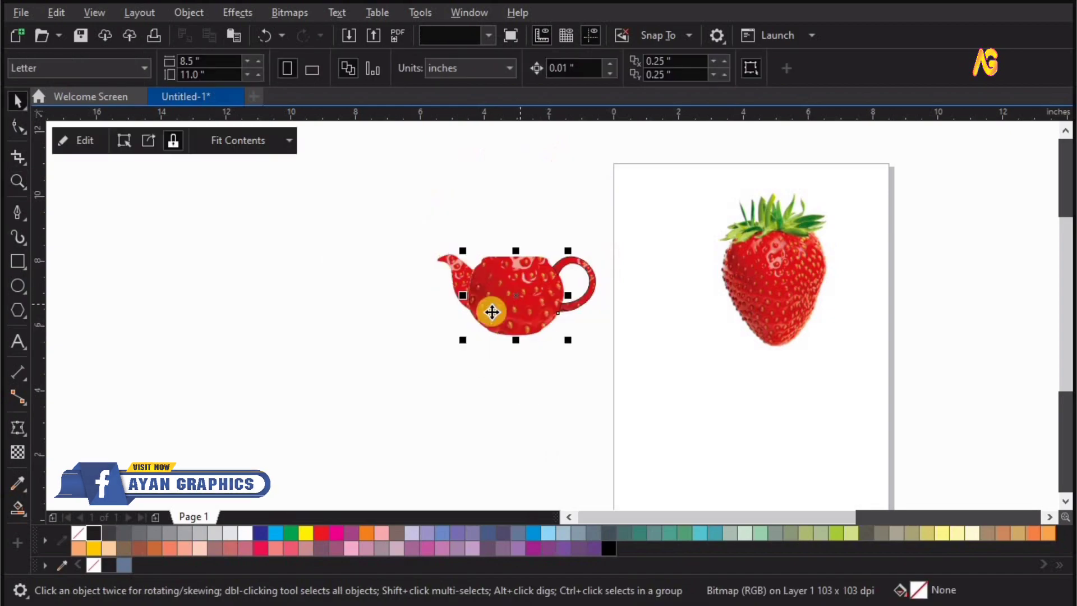
Draw a horizontal Freehand line about 13.5 inches long across the upper part of the small strawberry on the page.
key("F4")
left_click(791, 309)
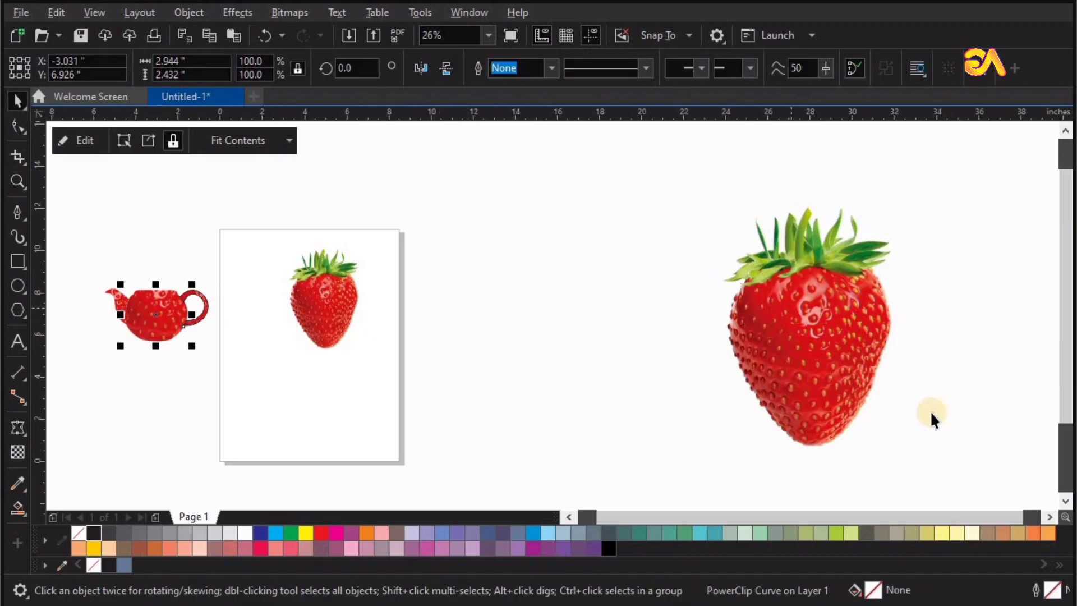
left_click(931, 417)
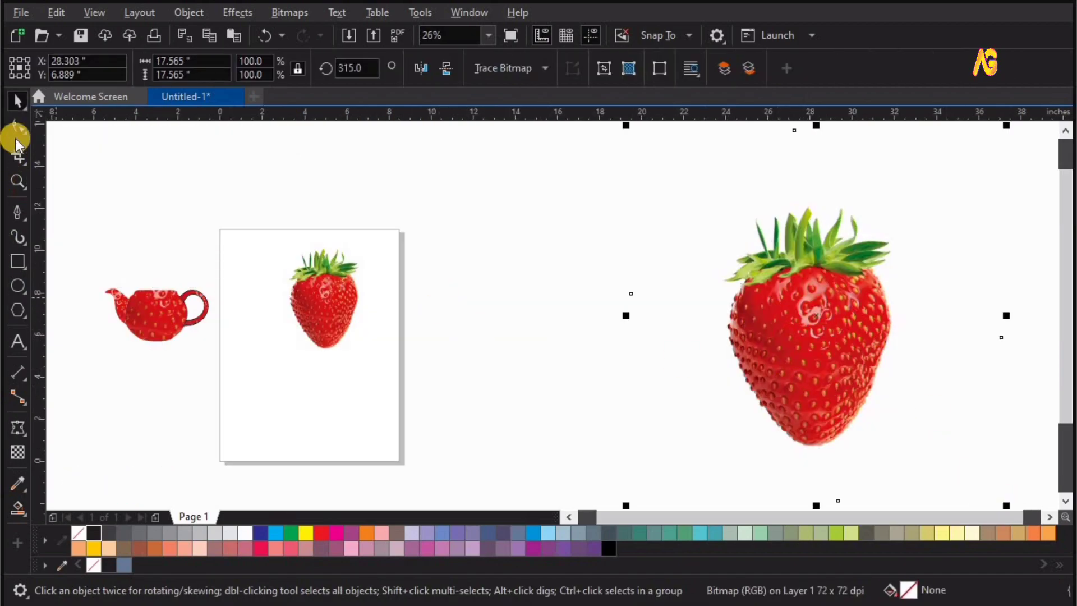
left_click(28, 221)
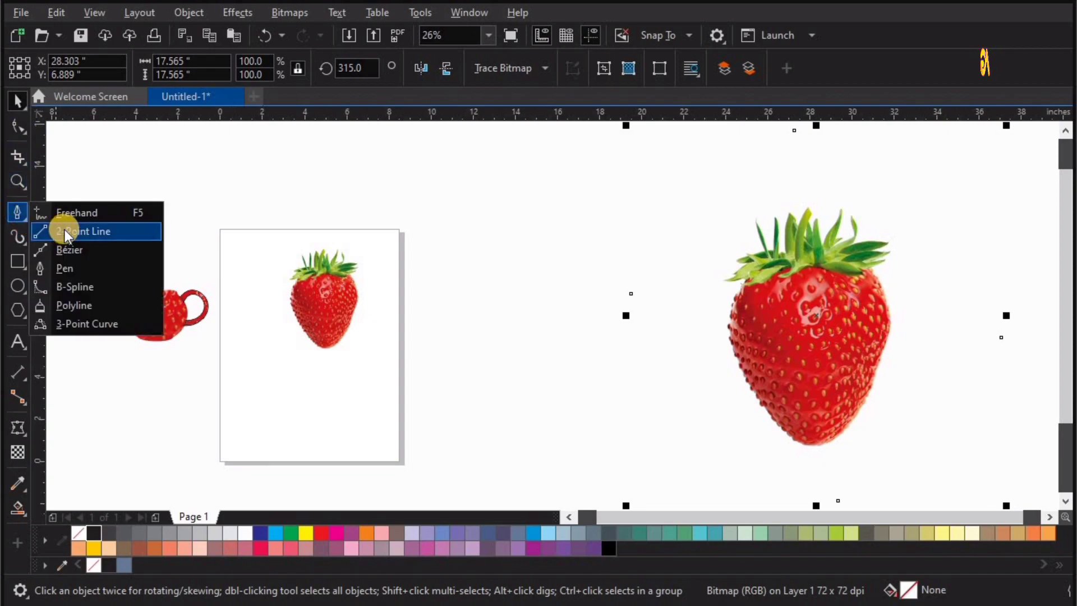
left_click(229, 287)
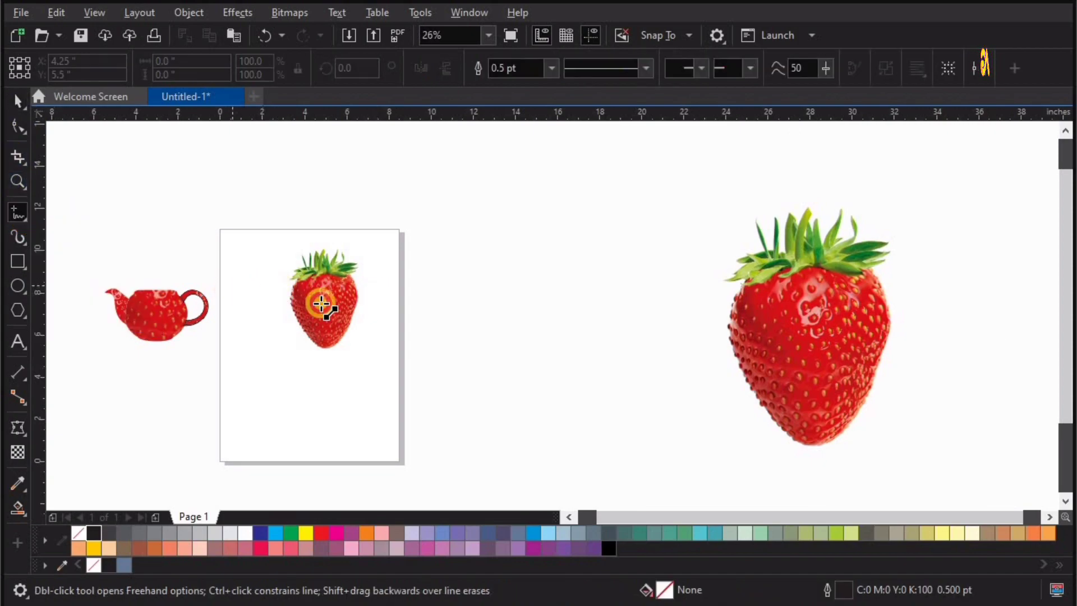
left_click(513, 287)
Delete the large upright strawberry image beyond the page.
key("space")
left_click(757, 319)
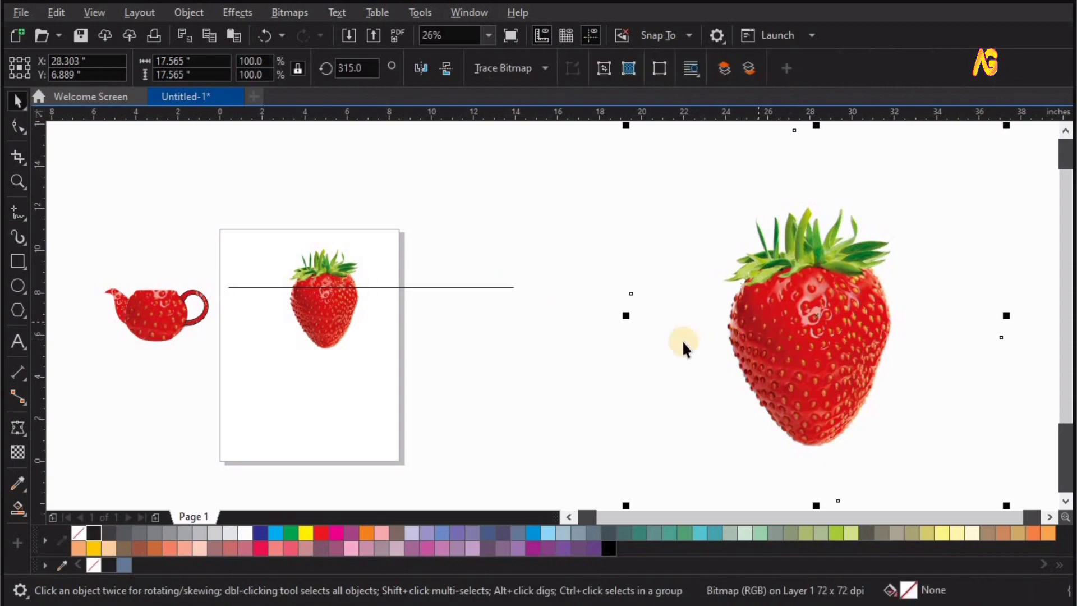
key("Delete")
Shift the line slightly lower on the small strawberry and move both together off the page, away from the teapot.
key("z")
left_click(426, 325)
key("space")
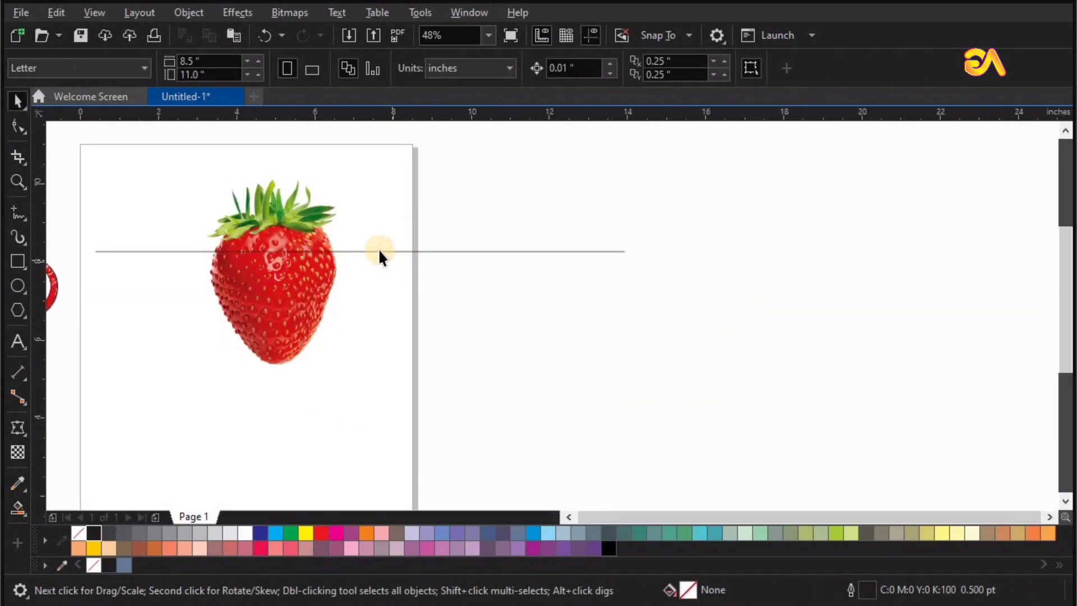
left_click_drag(334, 271, 334, 262)
left_click(264, 209, "shift")
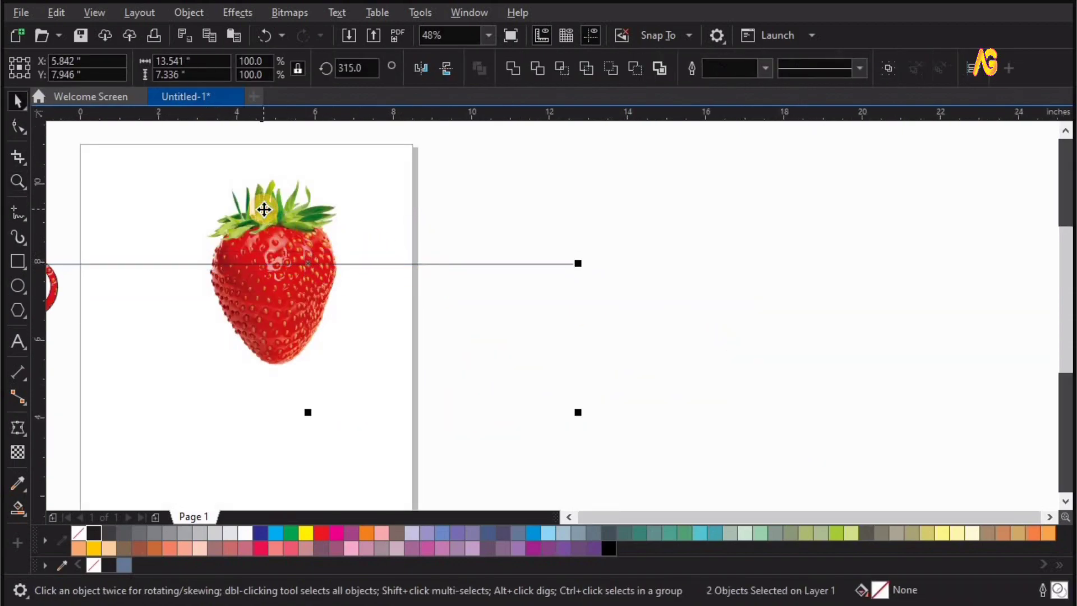
left_click_drag(483, 237, 895, 272)
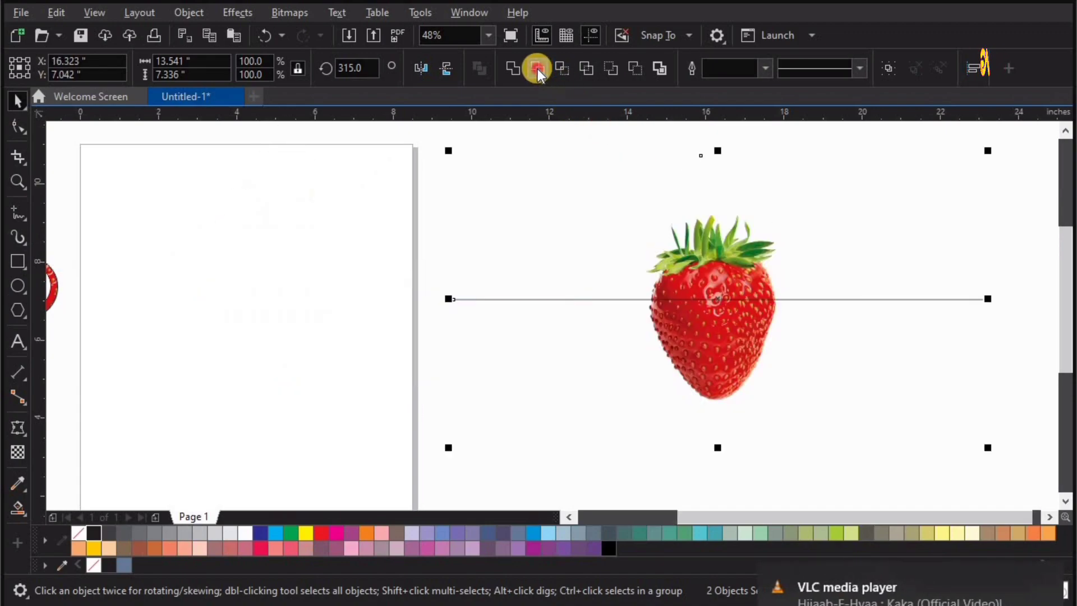
Trim the small strawberry with the horizontal line and delete the line.
left_click(495, 222)
left_click(733, 356)
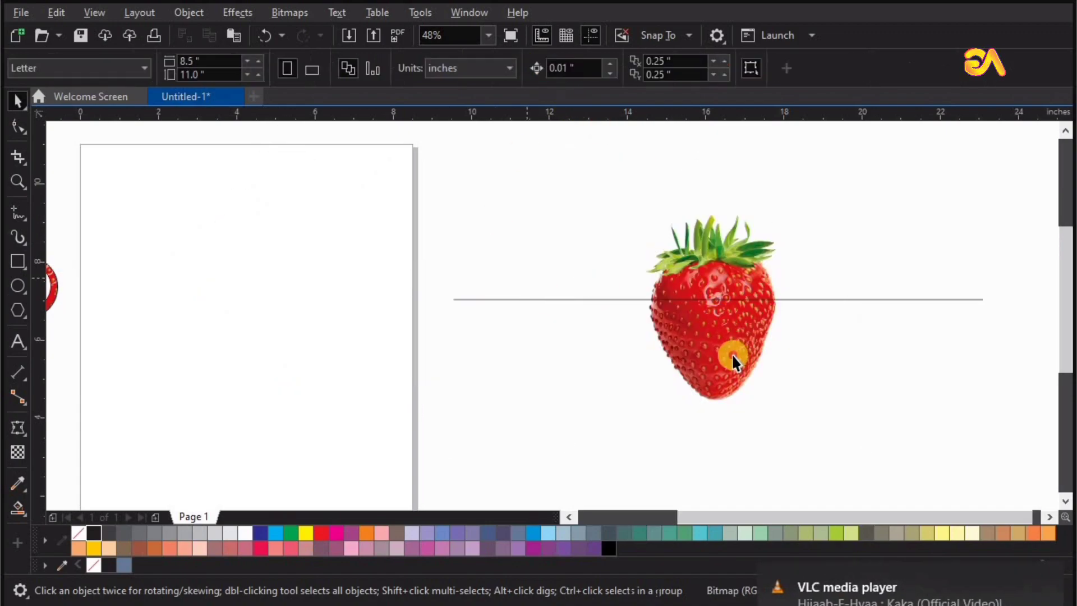
left_click(892, 299)
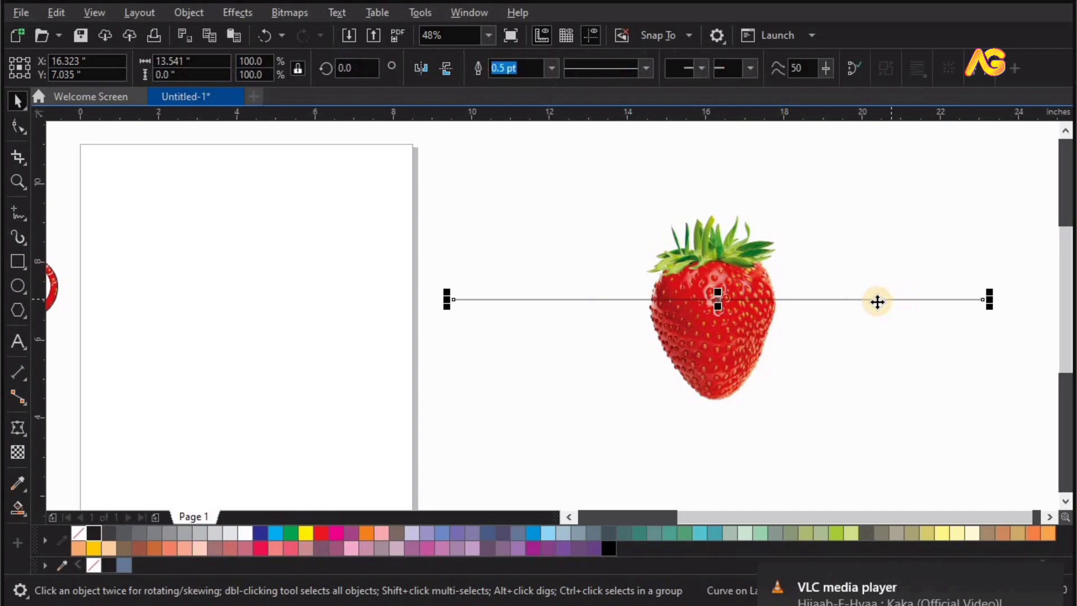
key("Delete")
Break the trimmed strawberry bitmap apart into its upper and lower sections.
left_click(717, 327)
left_click(189, 14)
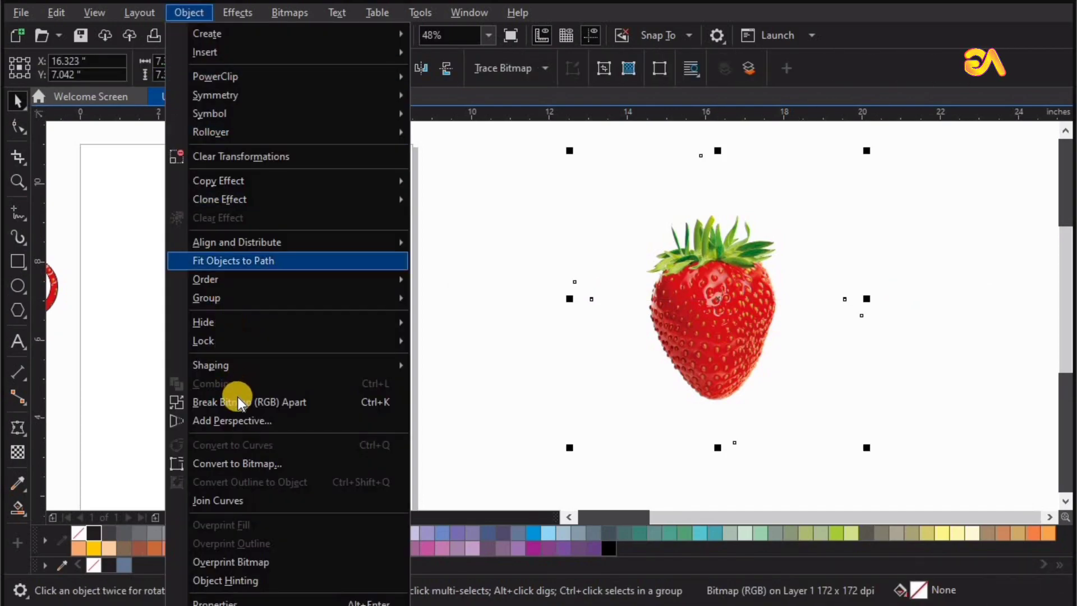
left_click(256, 396)
Keep only the strawberry's leafy top section, placing it on the page near the teapot, and remove the lower section.
left_click_drag(659, 271, 343, 217)
left_click_drag(706, 352, 381, 443)
key("F4")
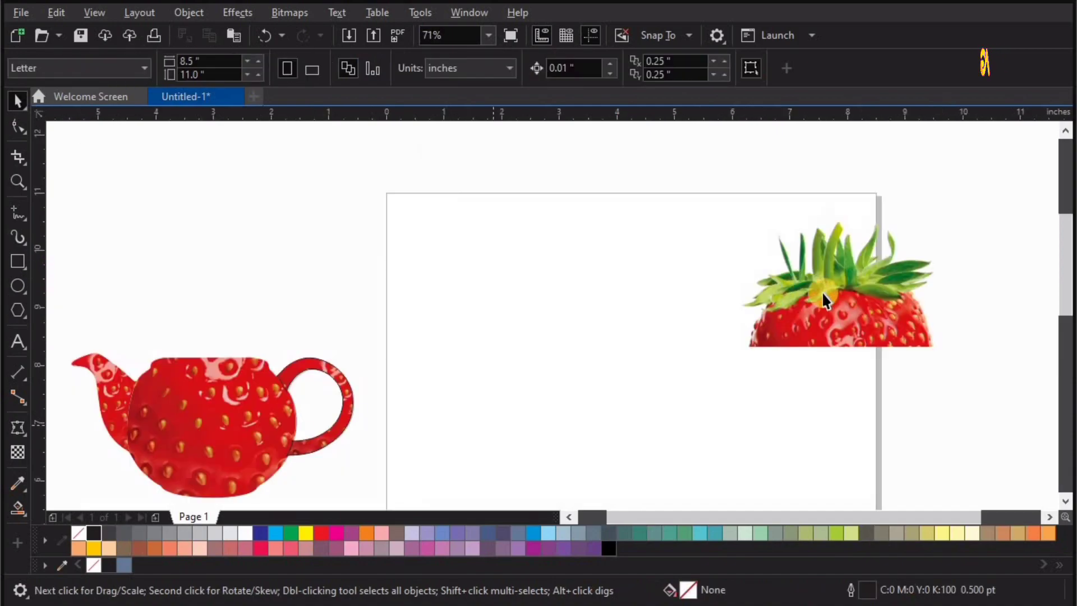
left_click_drag(568, 301, 323, 301)
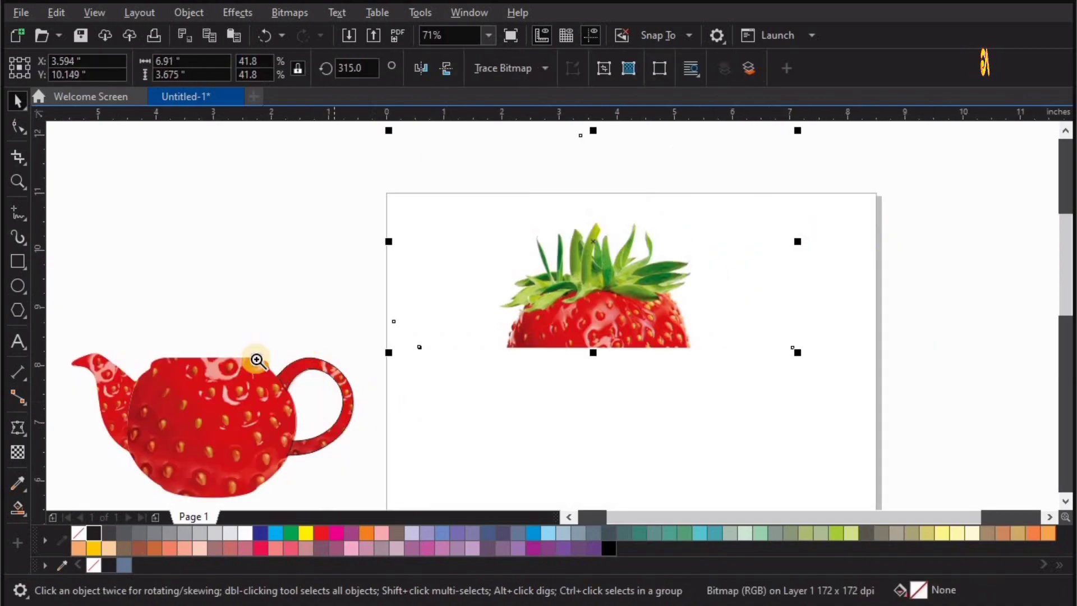
Open the handle's PowerClip contents for editing and scale the strawberry inside to 20.2%.
key("z")
left_click_drag(203, 312, 552, 512)
key("space")
left_click(468, 353)
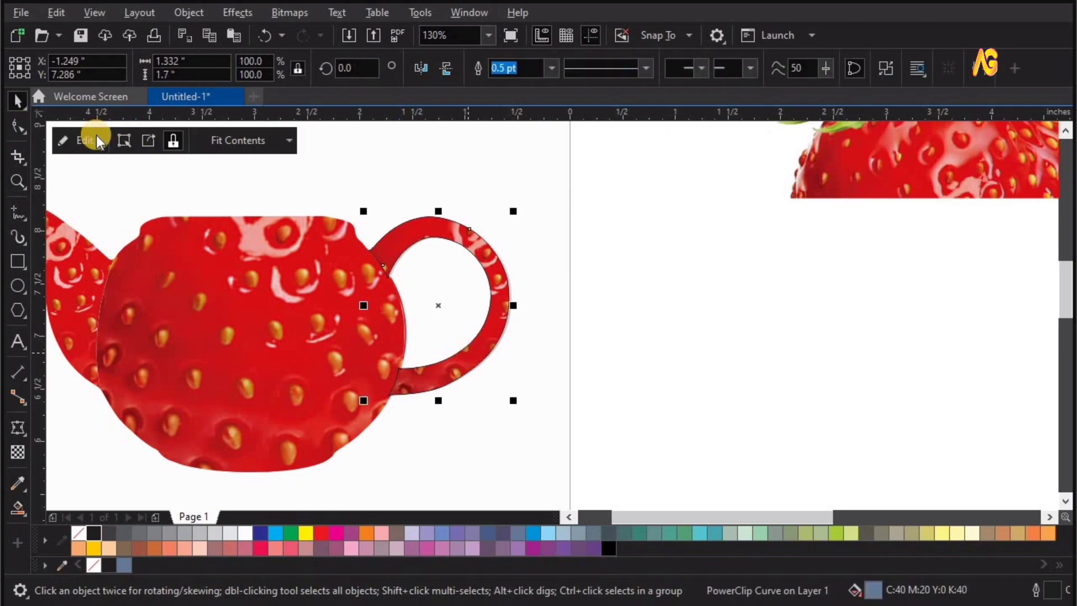
left_click(80, 141)
left_click(657, 481)
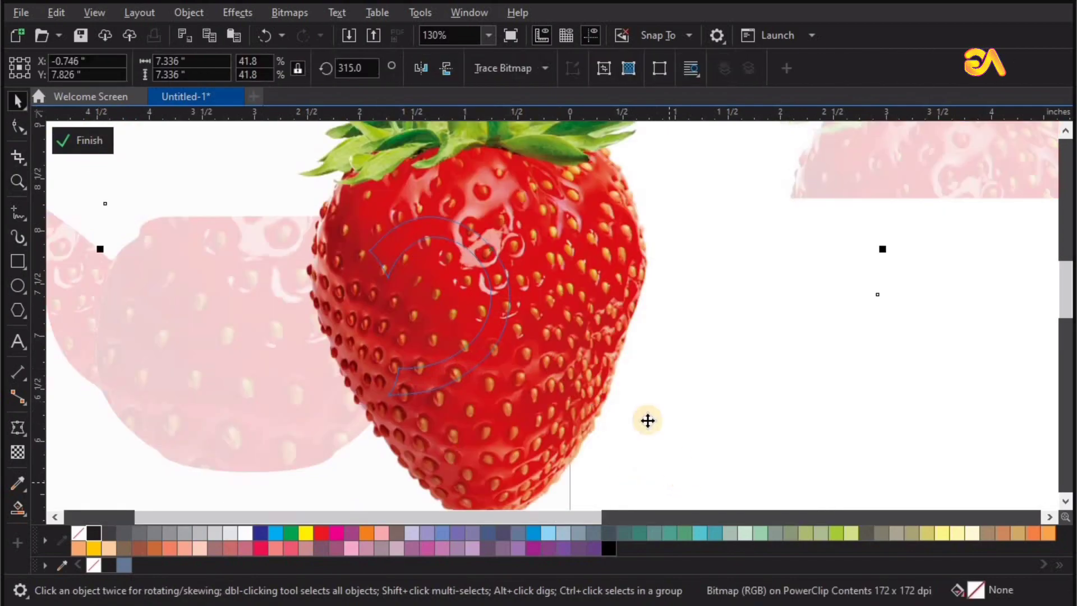
scroll(649, 423, "down", 2)
left_click_drag(745, 187, 657, 265)
Move the strawberry over the handle outline, enlarge it to about 3.87 by 4.44 inches, and finish editing the PowerClip.
key("z")
left_click(625, 219)
key("space")
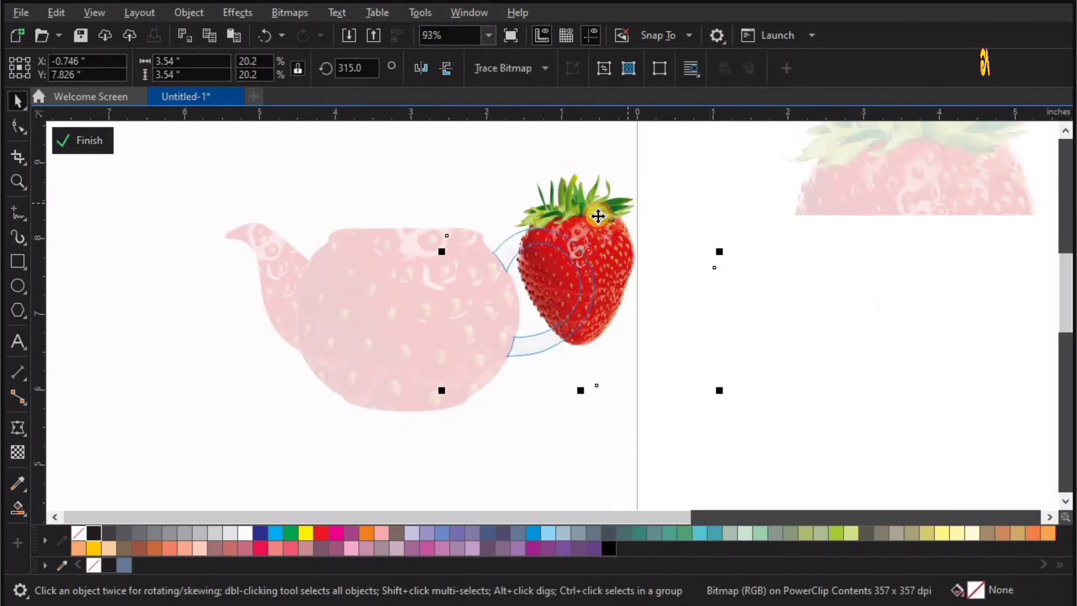
left_click_drag(627, 213, 589, 223)
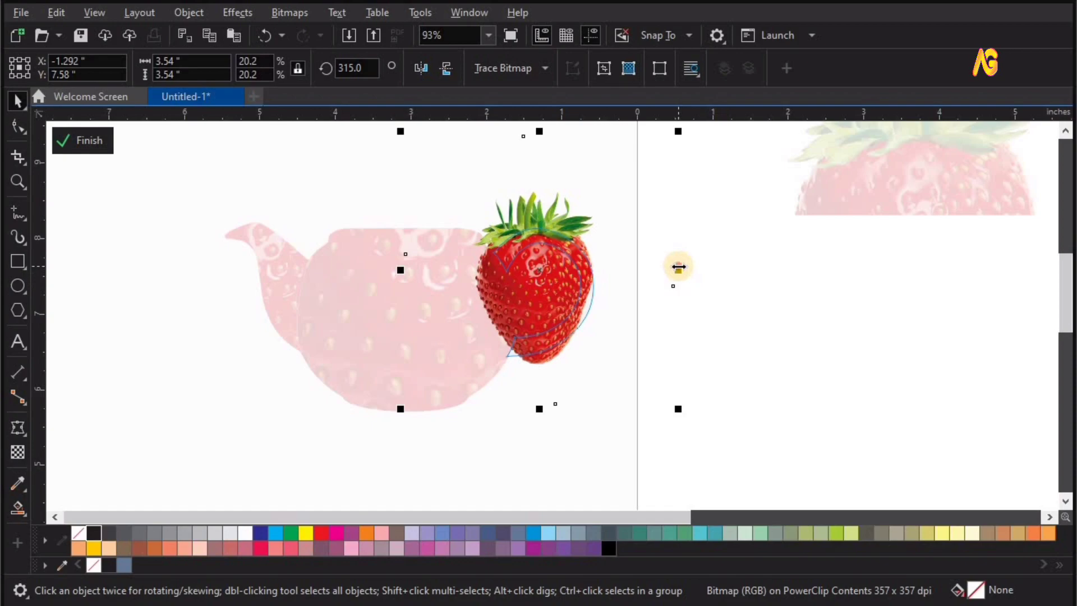
left_click_drag(699, 268, 723, 269)
left_click_drag(551, 412, 517, 480)
left_click_drag(566, 387, 553, 354)
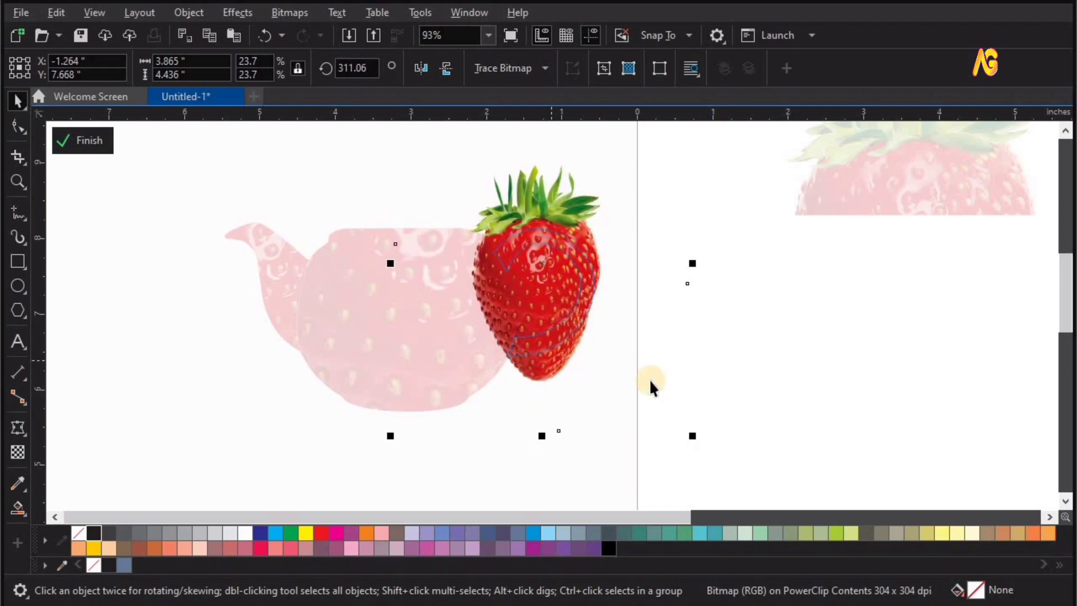
left_click(772, 349, "ctrl")
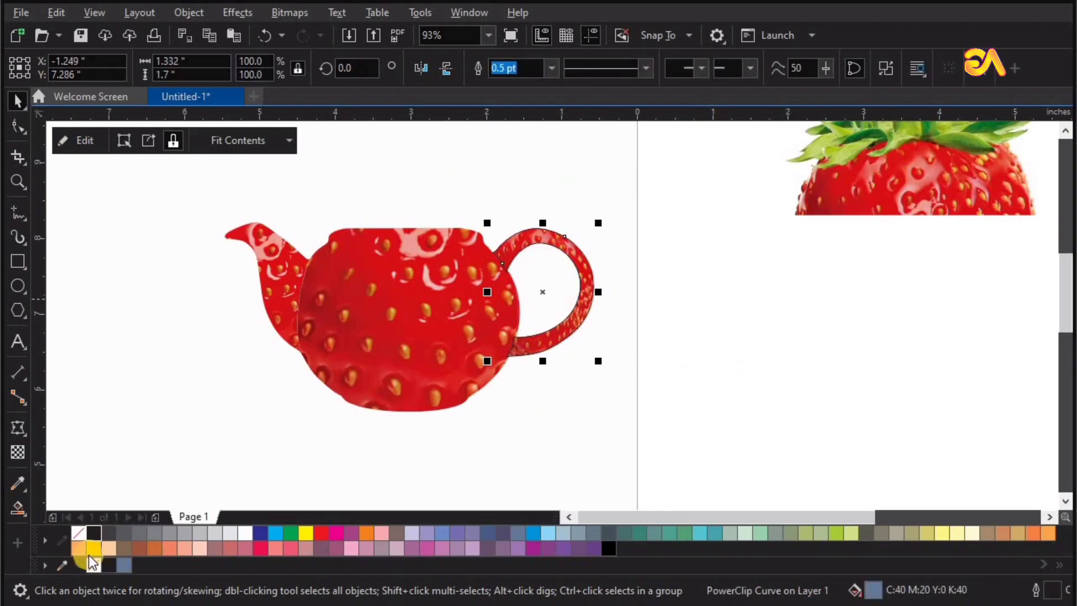
Remove the outline from the teapot's handle.
right_click(76, 530)
left_click(873, 281)
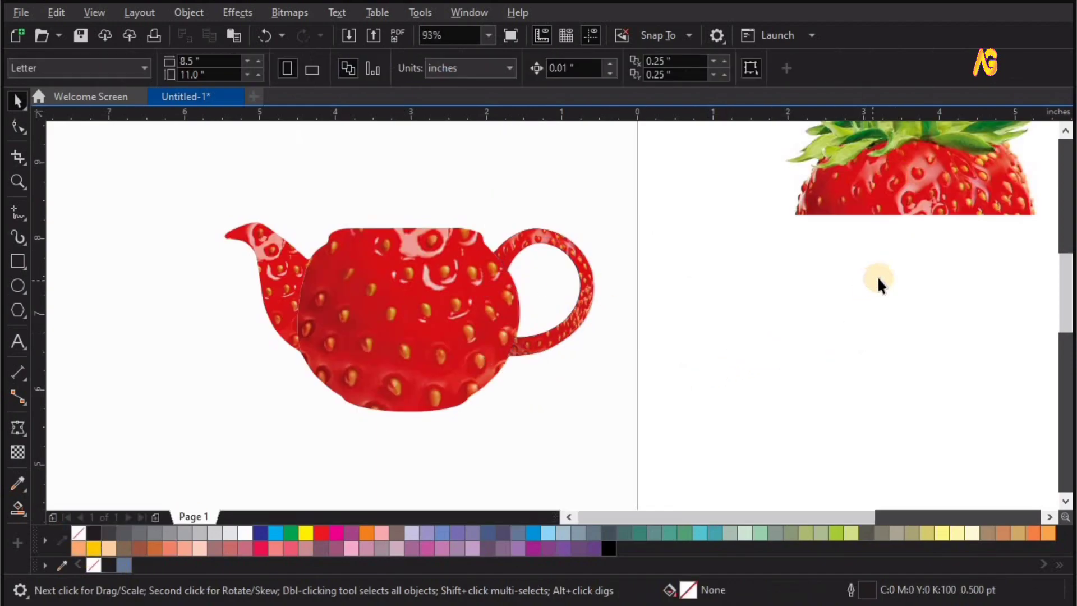
scroll(877, 276, "down", 1)
left_click_drag(877, 199, 768, 309)
Draw a flat ellipse about 2.09 by 0.22 inches across the teapot's top opening and fill it red.
left_click_drag(583, 283, 123, 512)
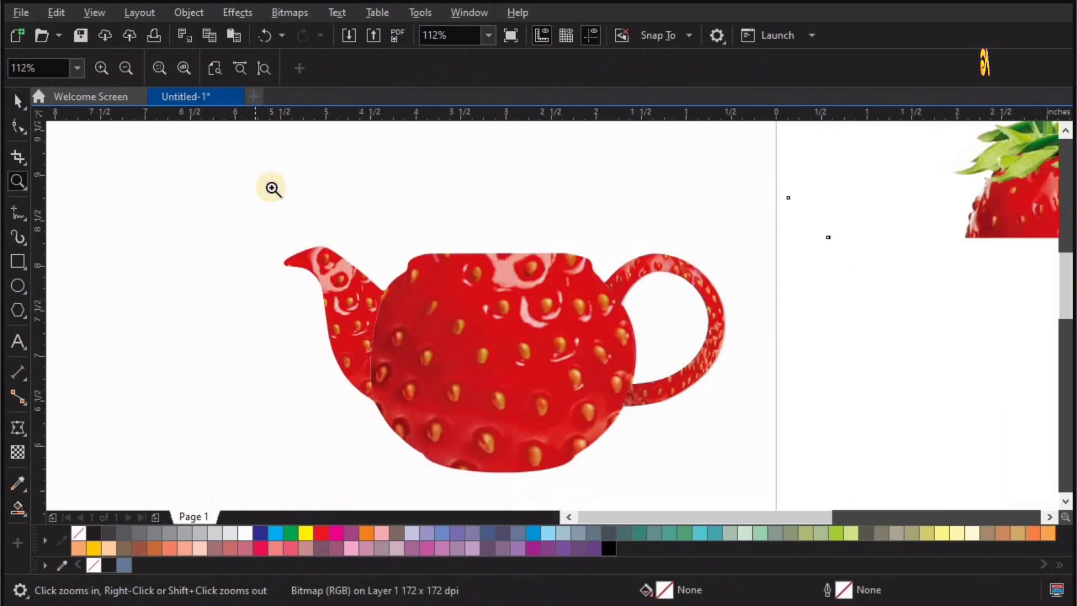
left_click_drag(272, 187, 770, 421)
left_click_drag(190, 373, 970, 161)
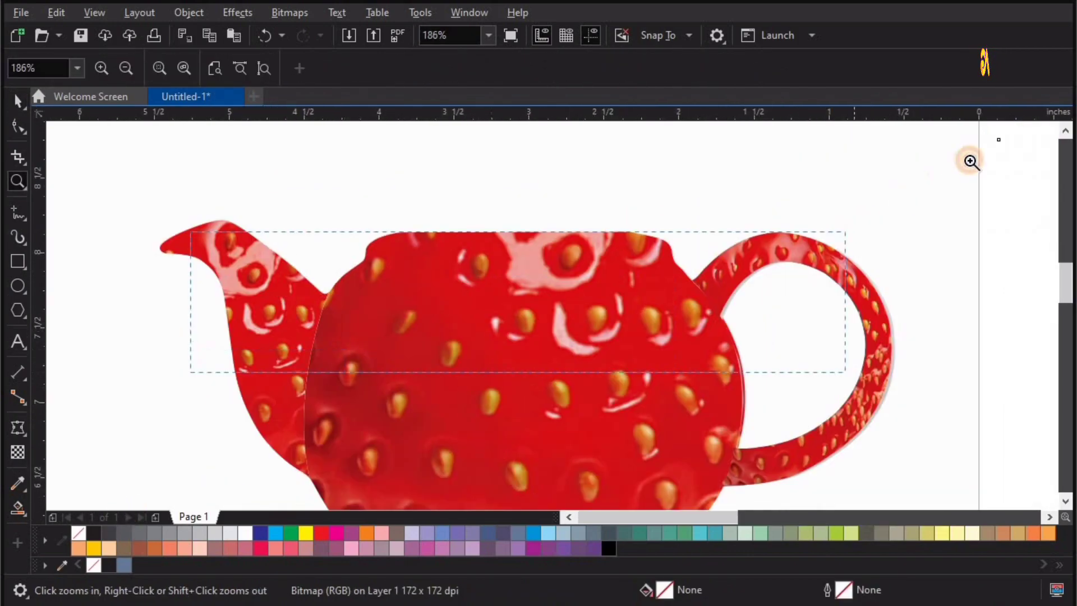
key("space")
left_click(16, 288)
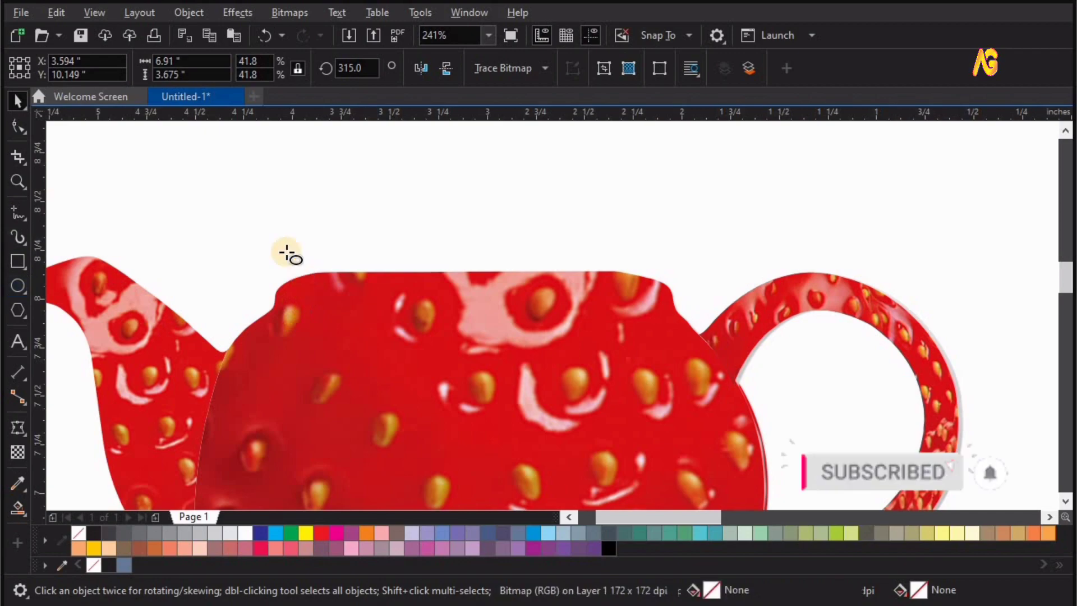
left_click_drag(268, 245, 673, 287)
key("z")
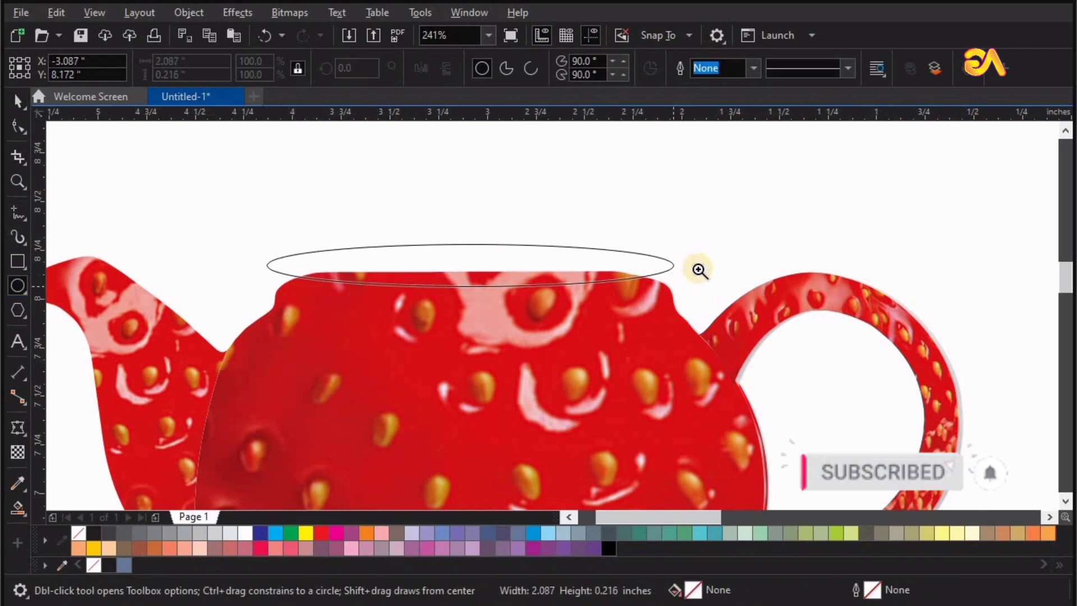
left_click_drag(774, 193, 75, 428)
key("space")
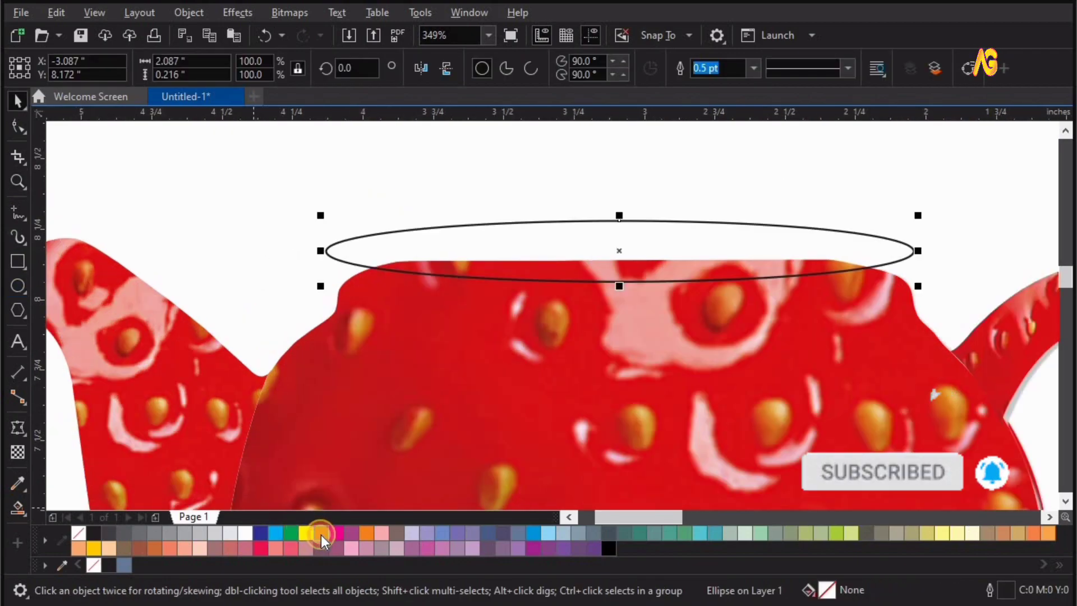
left_click(321, 533)
Change the ellipse's solid fill to an elliptical fountain fill.
left_click(25, 516)
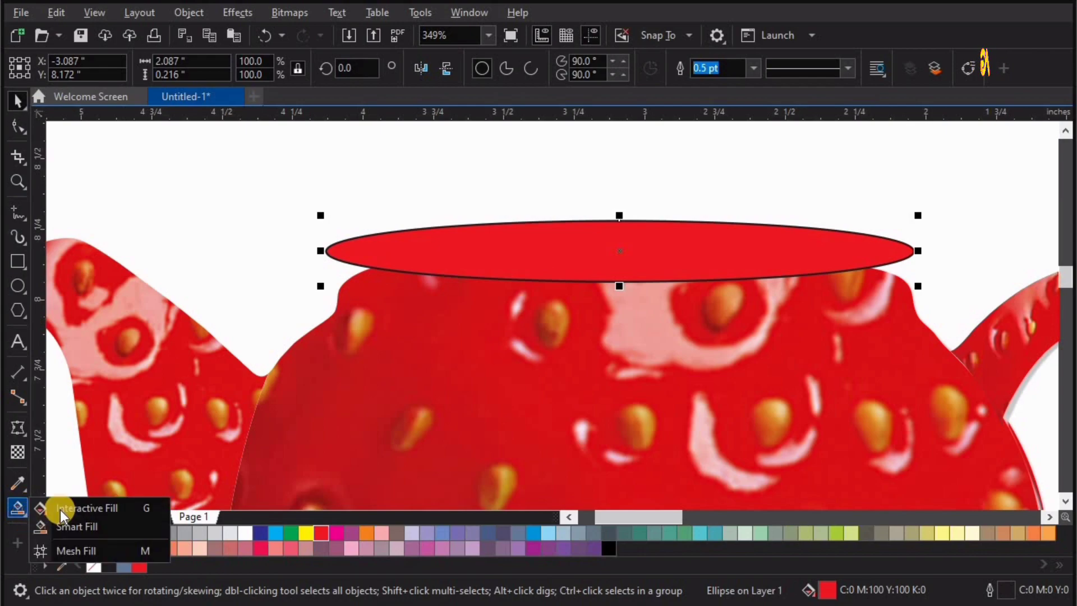
left_click(62, 510)
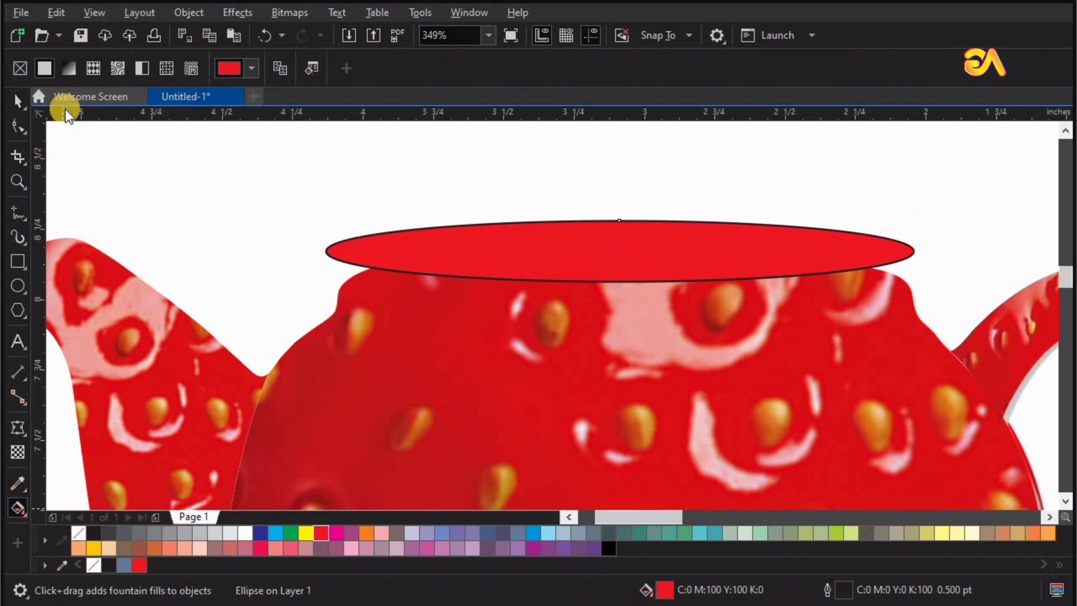
left_click(277, 72)
left_click(308, 69)
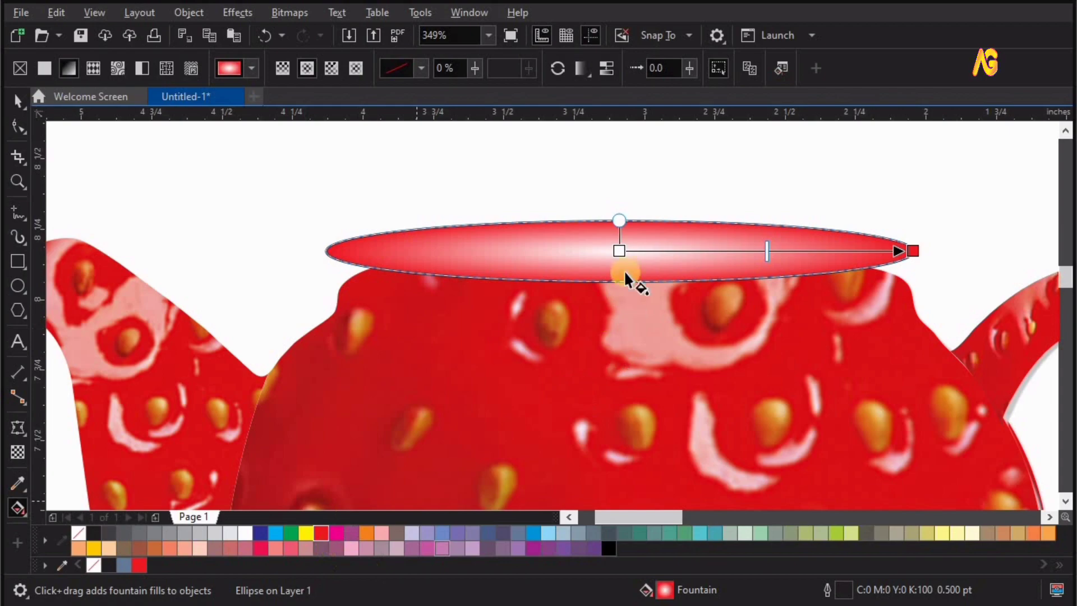
Set the centre colour of the ellipse's fountain fill to red, C 0, M 100, Y 100, K 0.
left_click(619, 252)
left_click(573, 271)
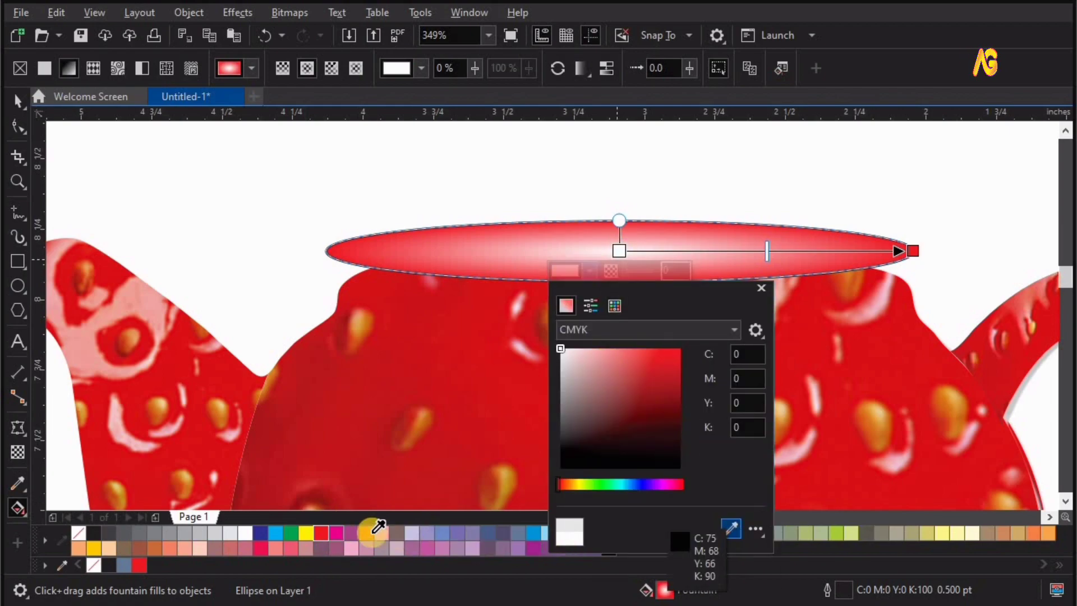
left_click(324, 531)
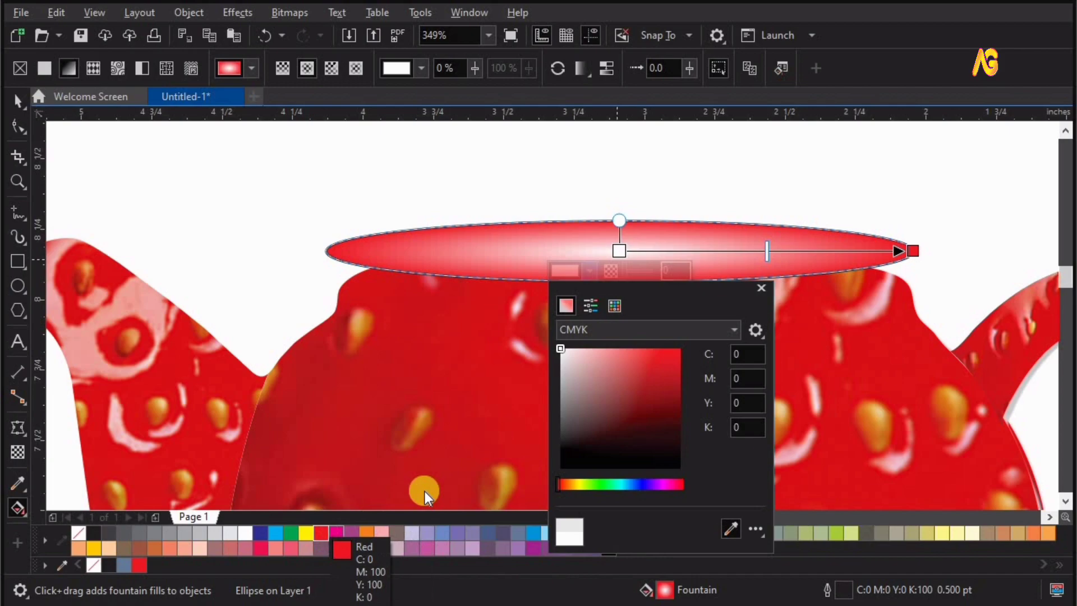
Try darkening the fountain fill's centre colour to K 50 and undo the change.
left_click(567, 301)
type("50")
key("Return")
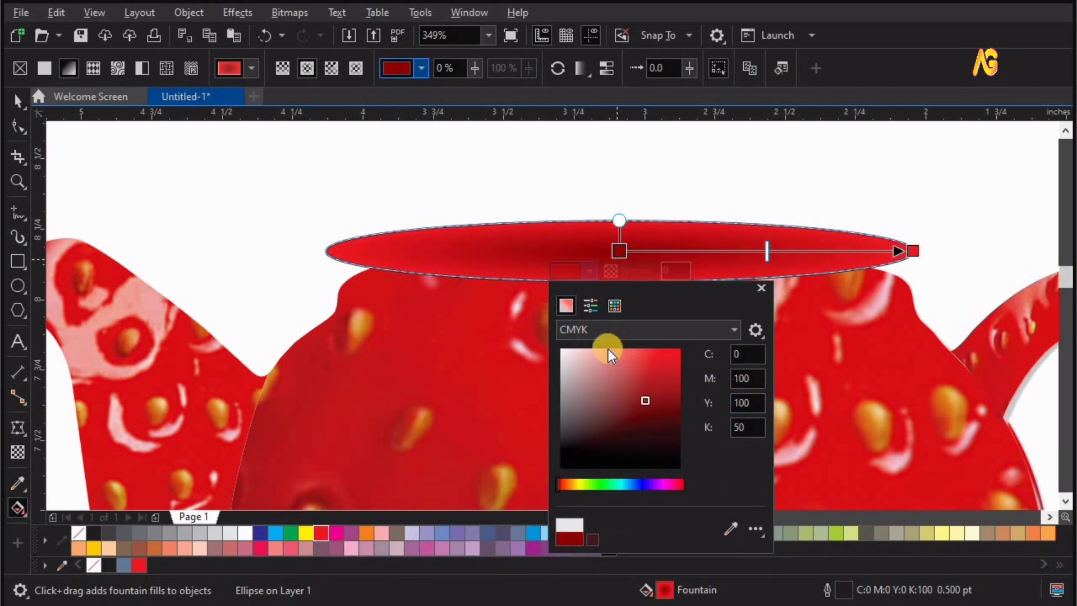
left_click(619, 250)
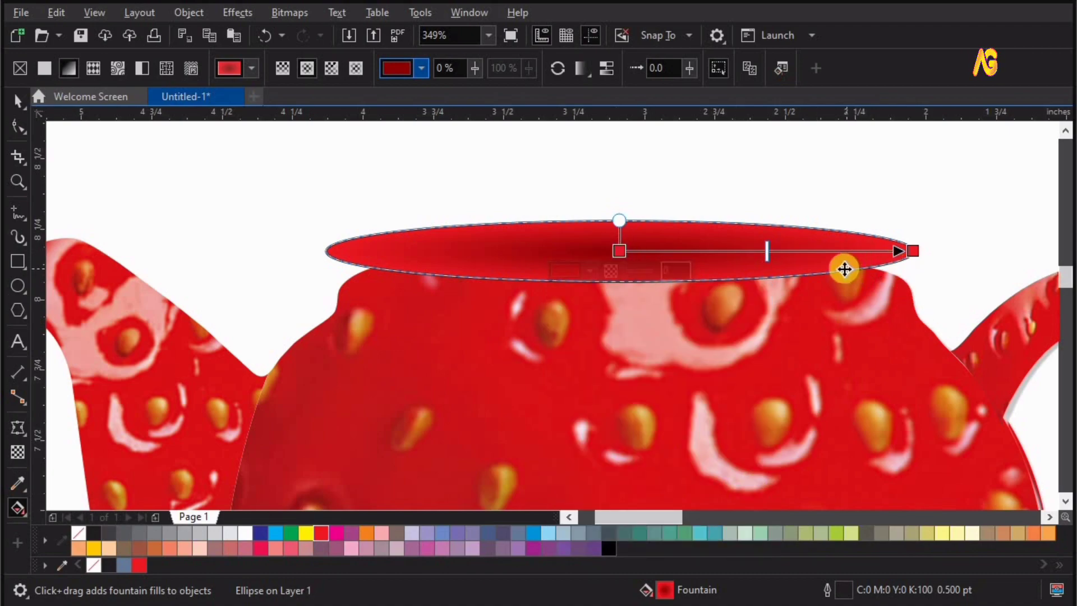
key("ctrl+z")
Set the outer colour of the ellipse's fountain fill to dark red, with K at 50.
left_click(914, 252)
left_click(864, 265)
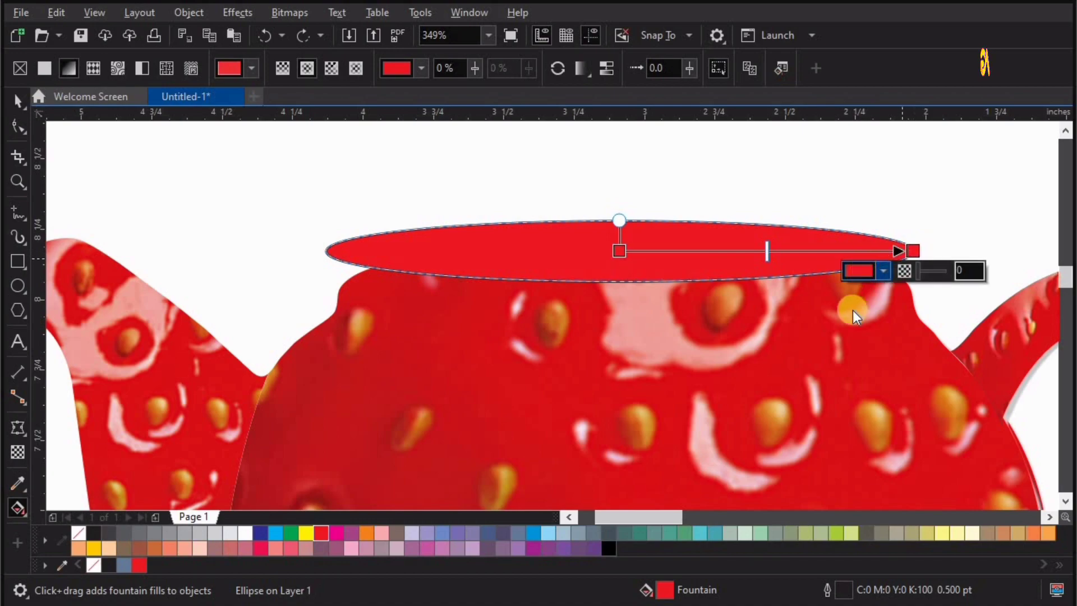
left_click(1043, 435)
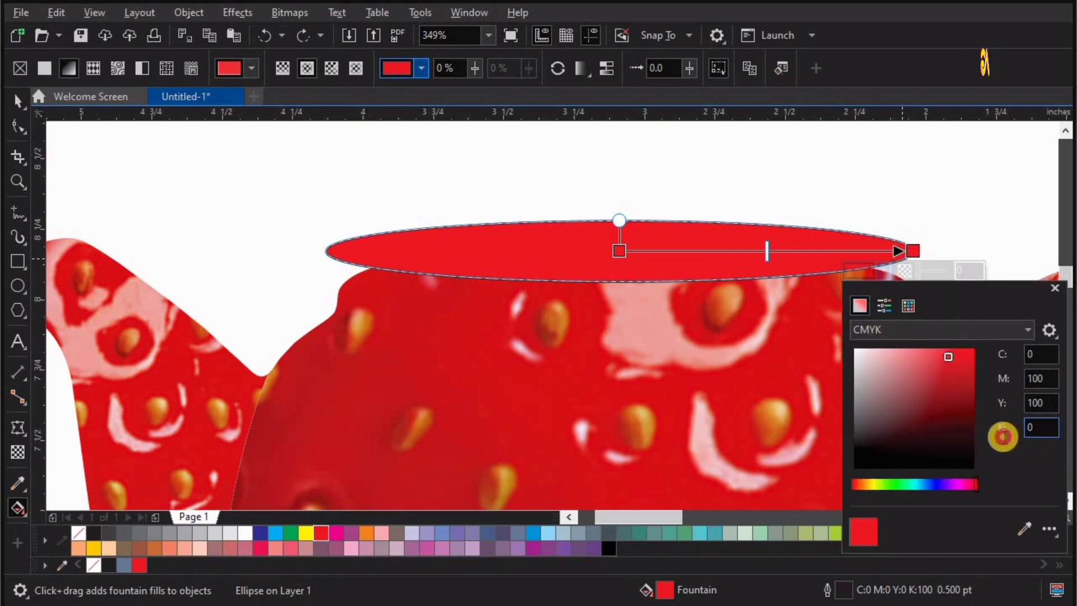
type("50")
key("Return")
left_click(936, 155)
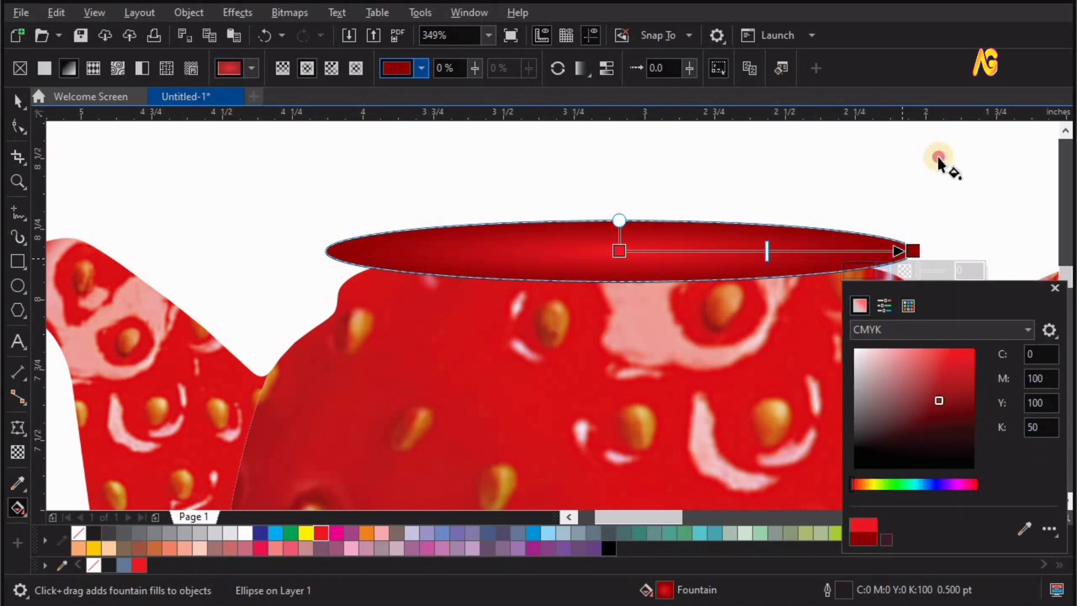
Set the ellipse's outline colour to red.
key("space")
left_click(490, 238)
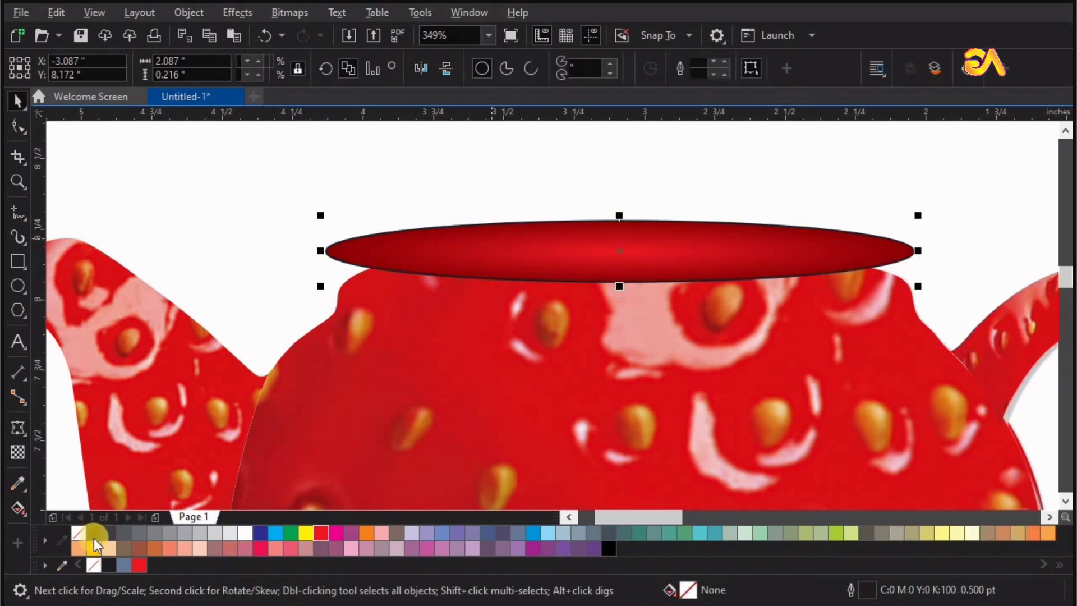
left_click(44, 540)
left_click(60, 545)
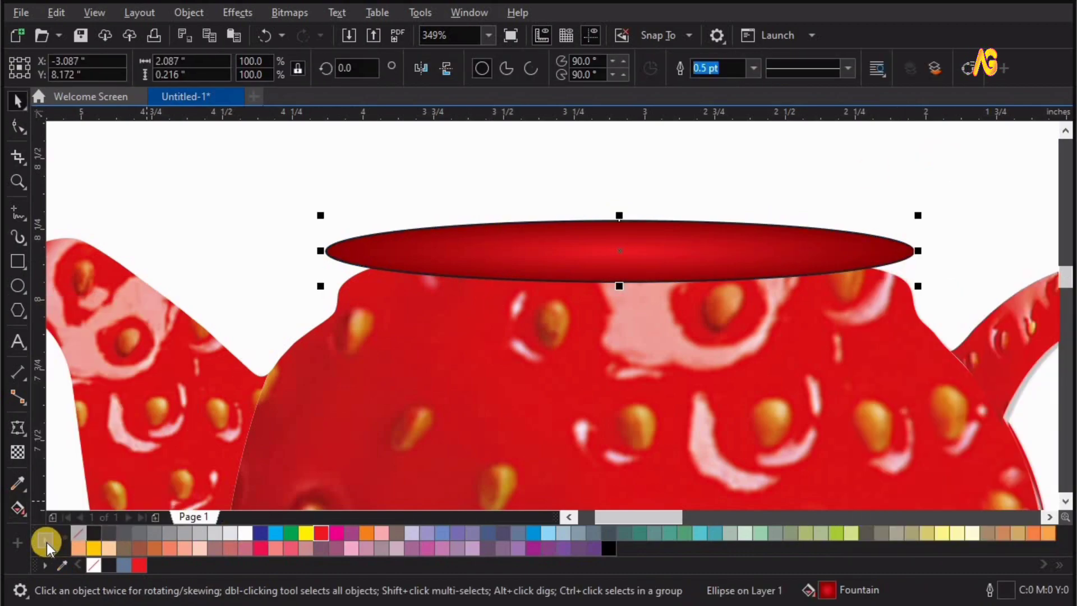
left_click(41, 538)
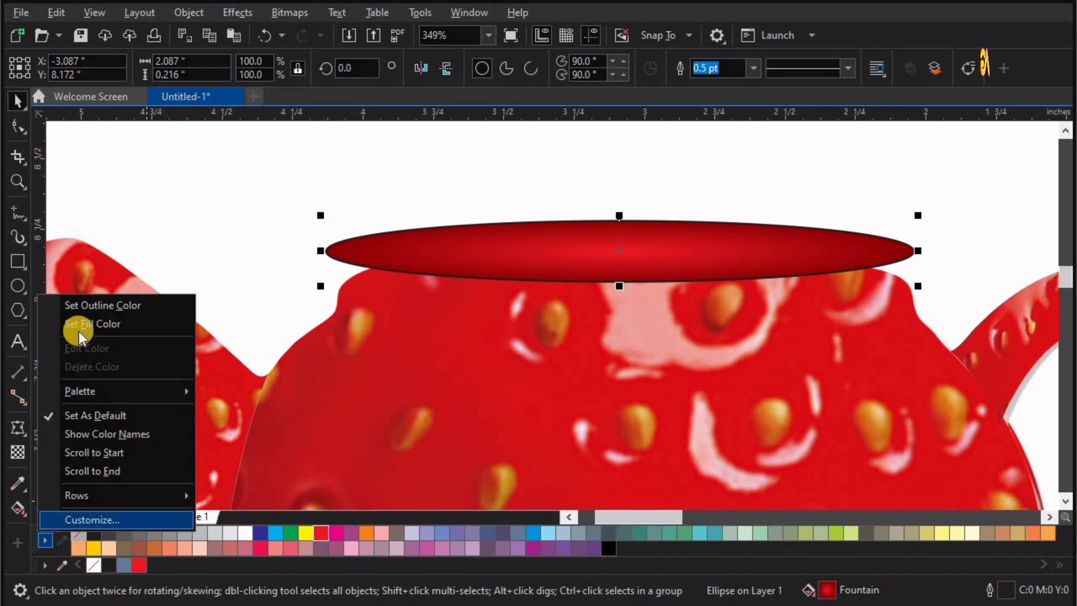
left_click(83, 306)
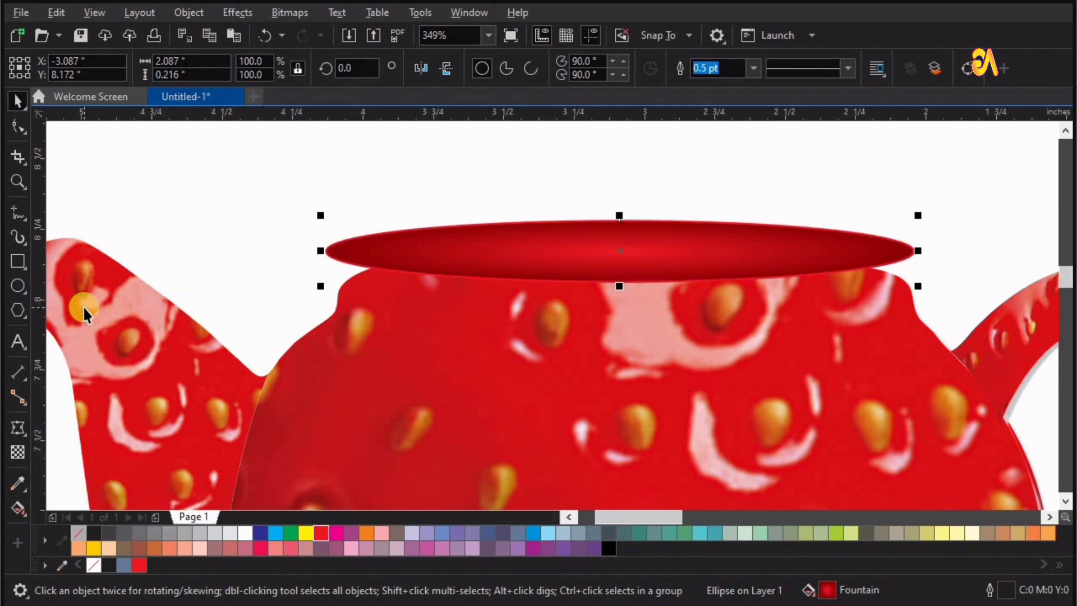
Remove the ellipse's outline.
left_click(39, 566)
left_click(48, 564)
left_click(51, 564)
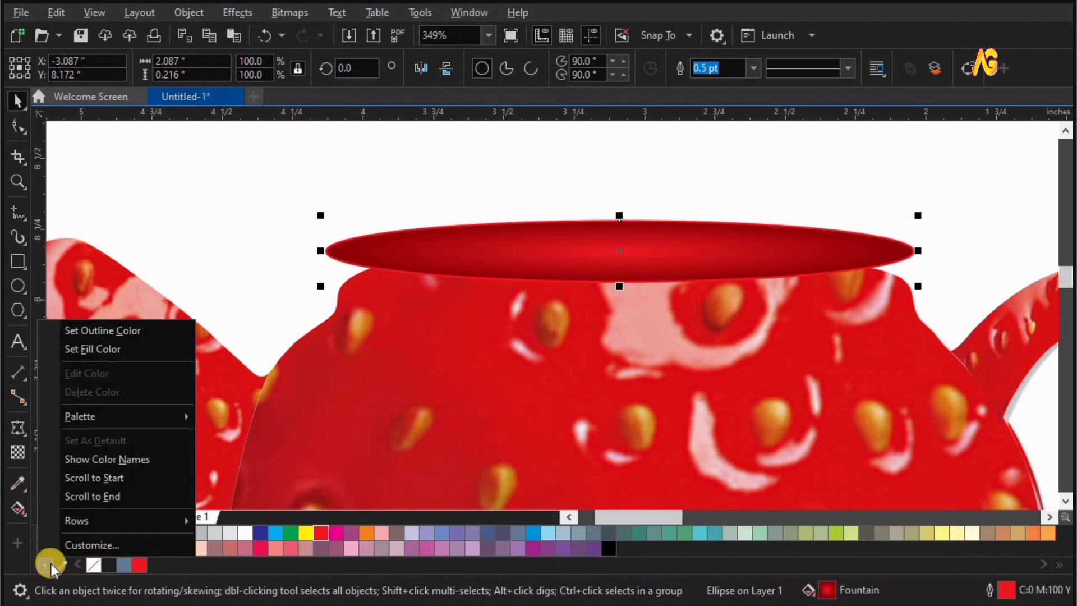
left_click(44, 566)
left_click(43, 566)
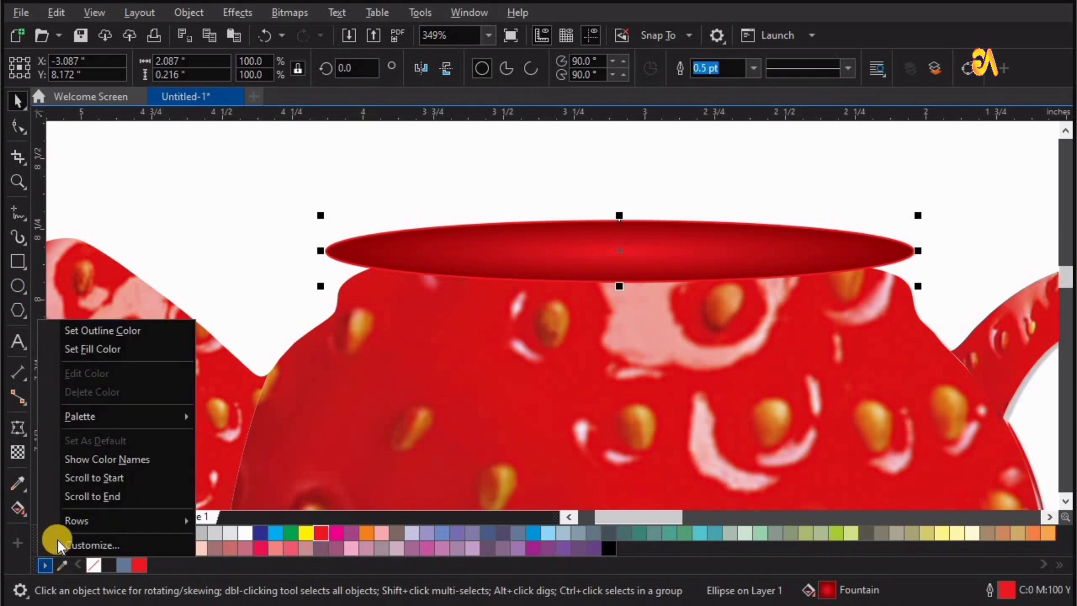
left_click(83, 332)
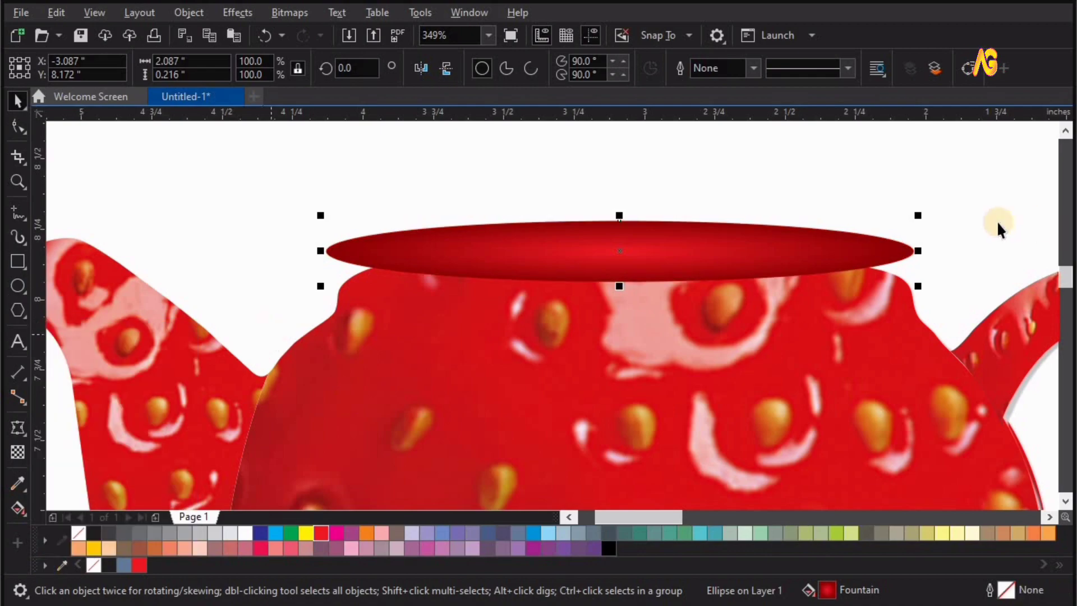
Scale the ellipse down to about 1.61 by 0.17 inches and position it over the teapot's opening.
left_click_drag(918, 217, 795, 229)
key("F2")
left_click_drag(275, 197, 974, 356)
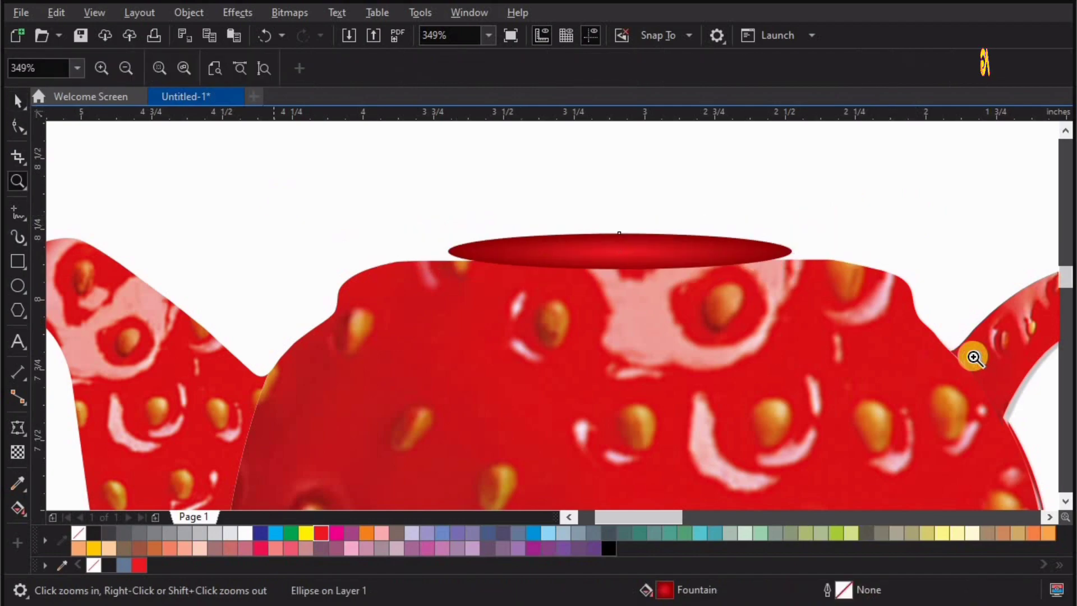
left_click_drag(801, 311, 664, 299)
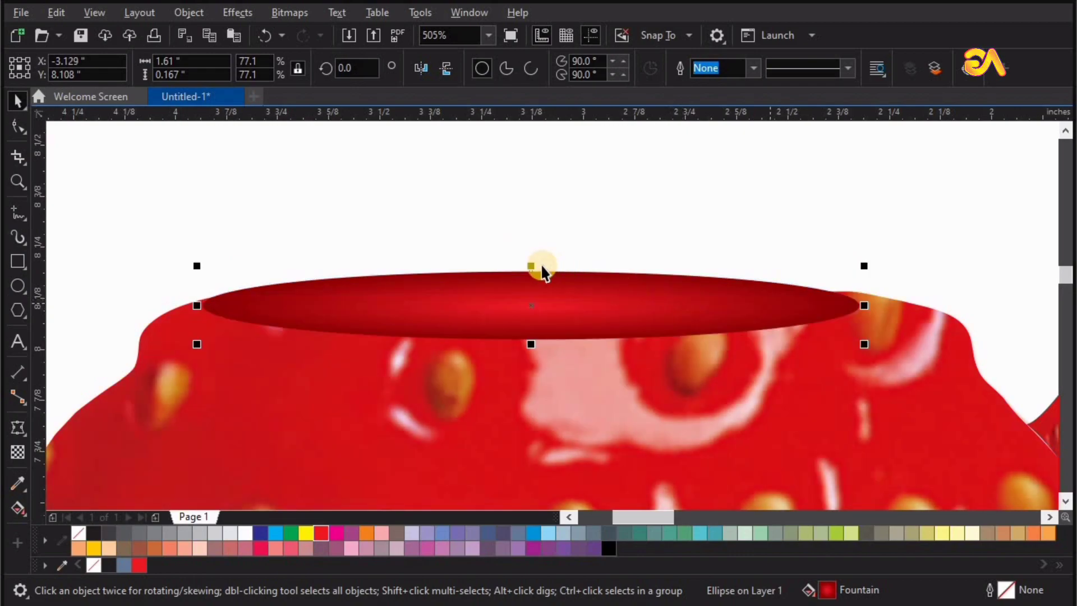
Flatten the ellipse to about 0.1 inch high and align it with the teapot's upper edge.
left_click_drag(532, 266, 532, 279)
left_click_drag(531, 344, 531, 329)
left_click_drag(651, 304, 650, 295)
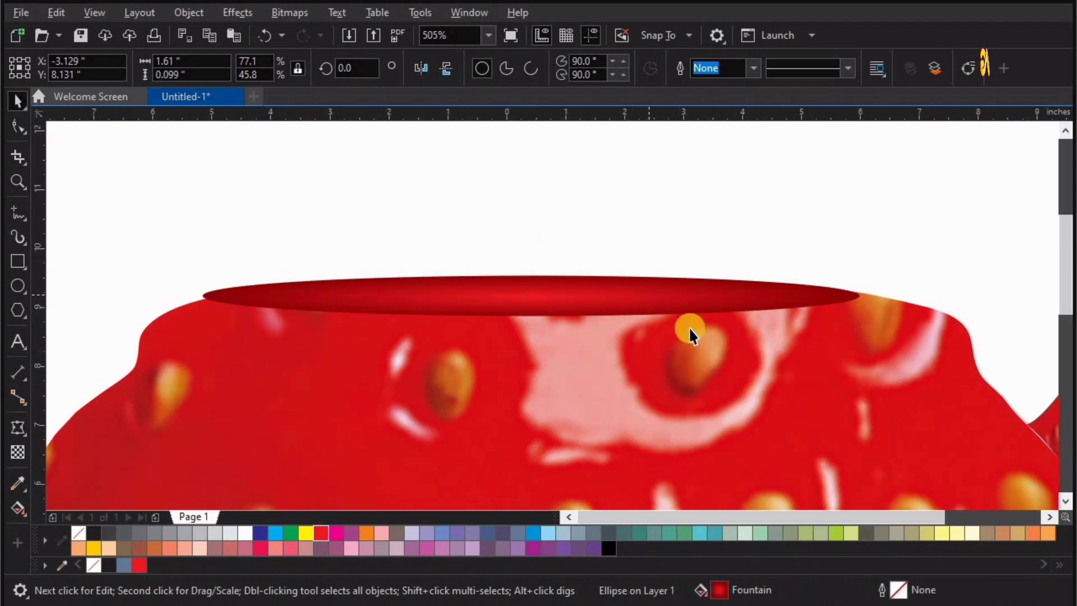
Scale the leafy strawberry top down to 11.4% and place it on the dark red ellipse at the teapot's opening.
key("F4")
left_click(765, 309)
left_click_drag(927, 129, 326, 308)
key("F2")
left_click_drag(549, 225, 210, 424)
left_click_drag(483, 273, 484, 338)
key("F2")
left_click_drag(276, 262, 580, 428)
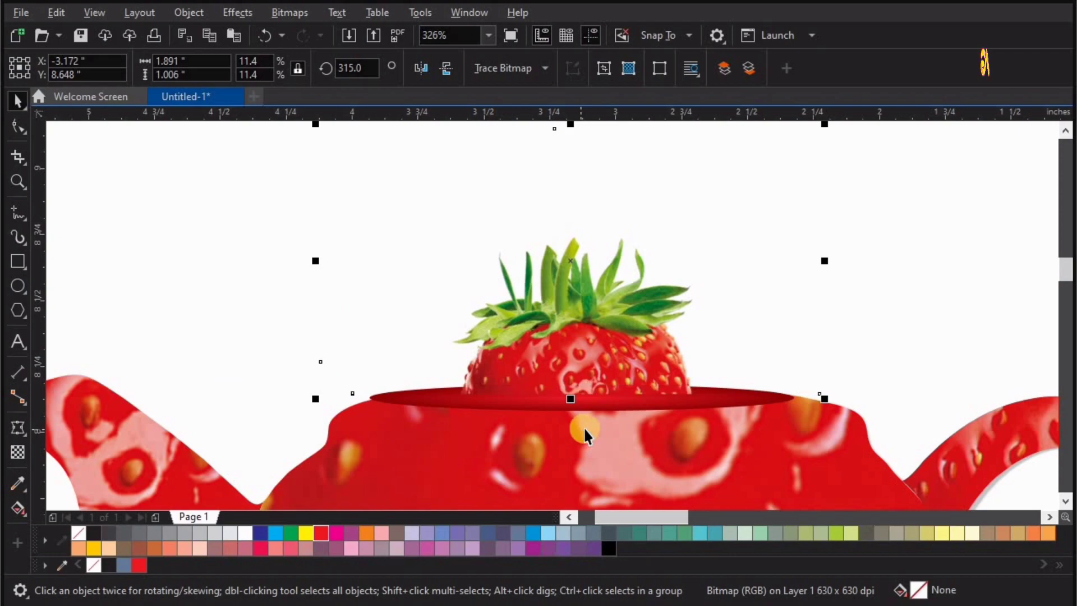
Shift the strawberry top toward the ellipse's right end and enlarge it to 14.0%, about 2.31 by 1.23 inches.
left_click_drag(577, 340, 663, 342)
key("F2")
left_click_drag(321, 236, 889, 512)
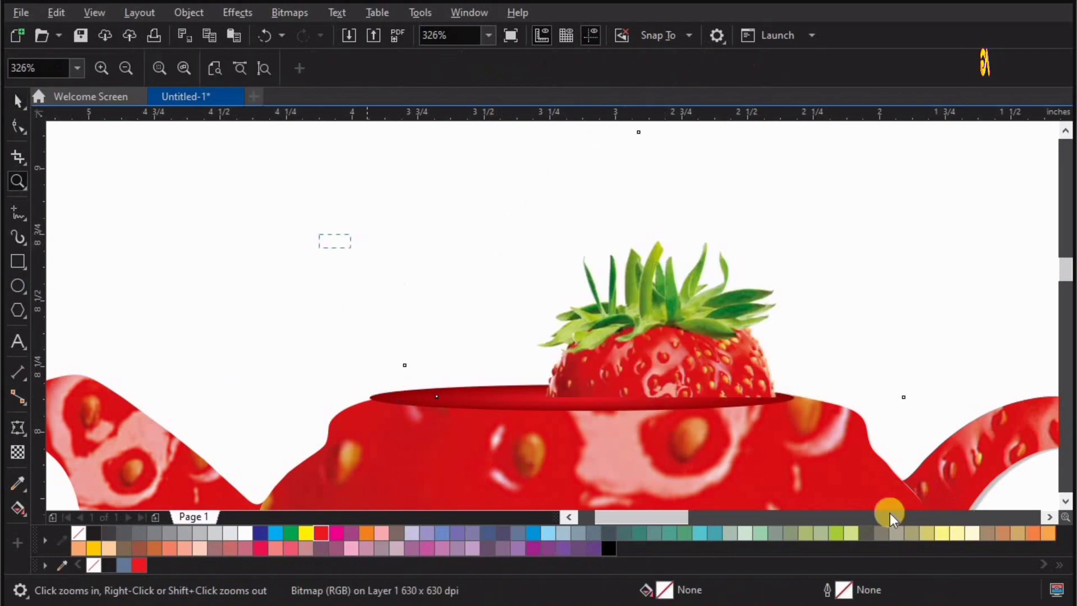
left_click_drag(206, 360, 95, 422)
key("ctrl+z")
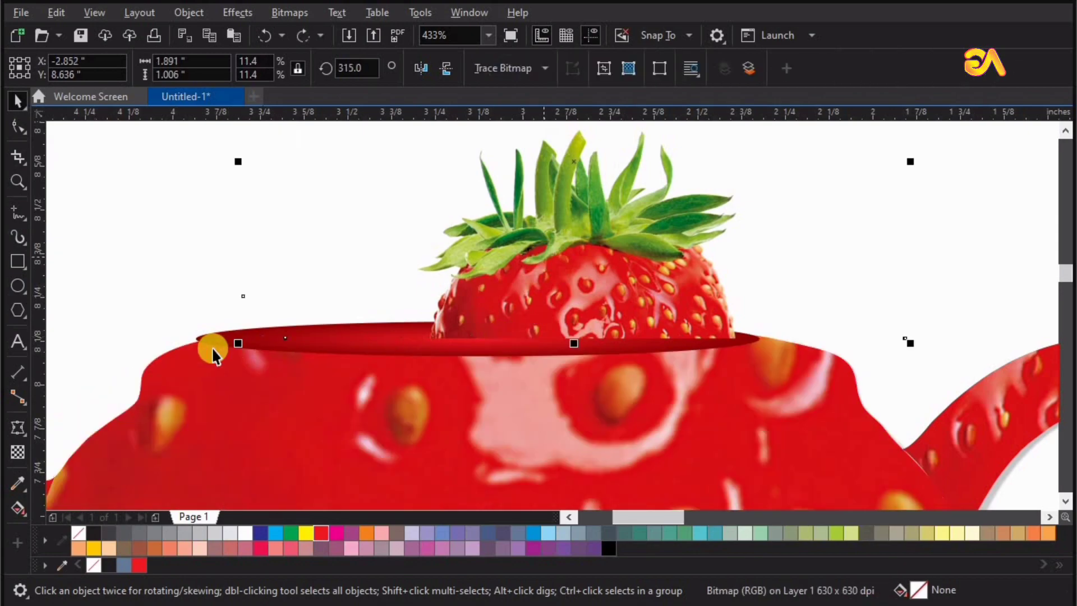
left_click_drag(232, 344, 26, 426)
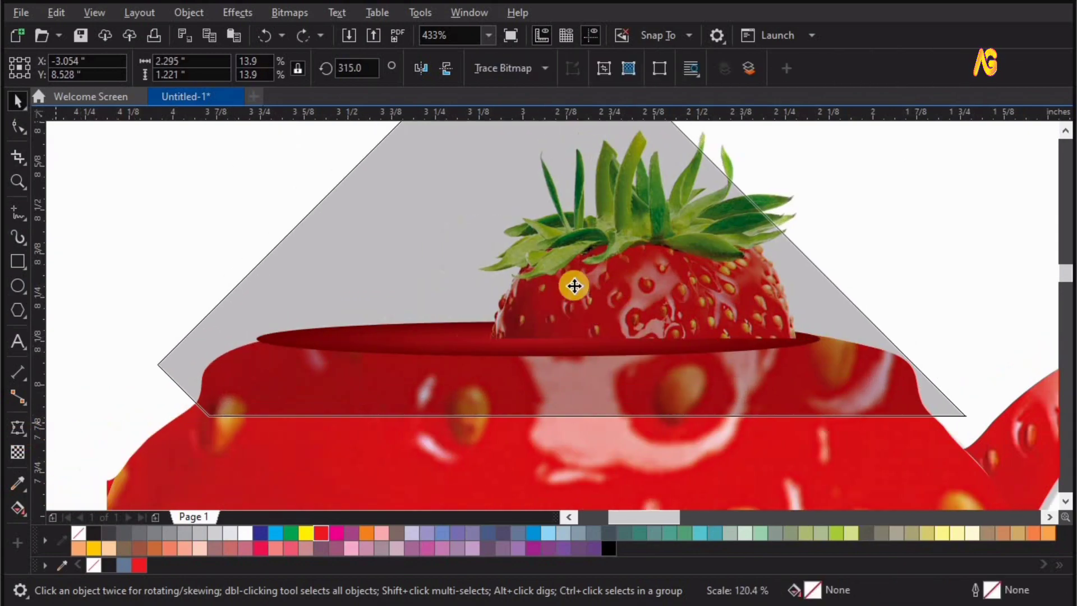
left_click_drag(637, 184, 658, 206)
left_click_drag(666, 218, 675, 221)
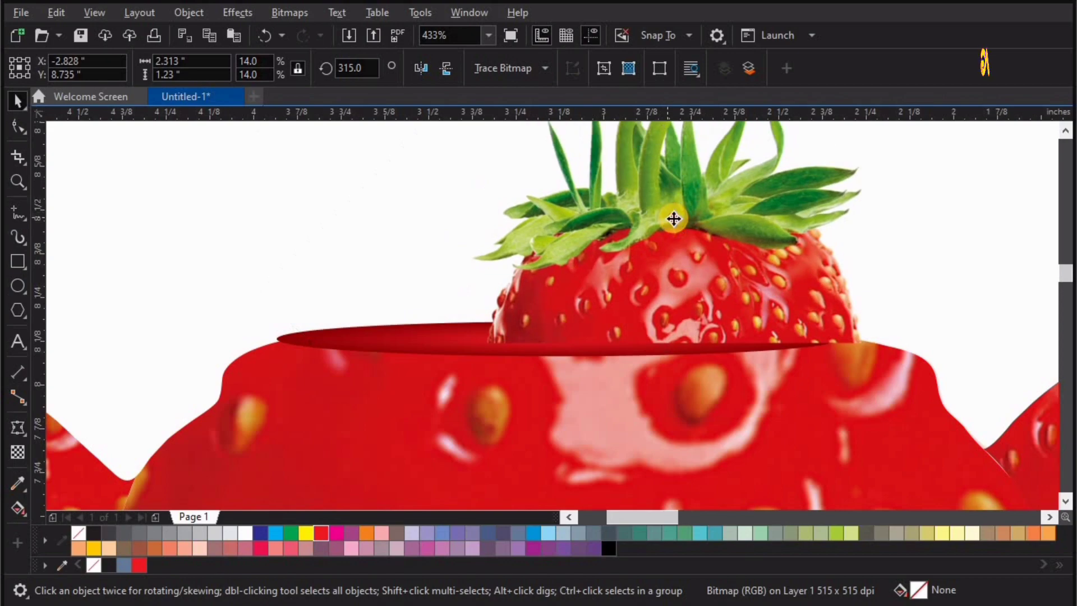
Draw a thin ellipse about 0.97 by 0.08 inches along the strawberry top's base, filled black with no outline.
left_click(18, 286)
left_click_drag(476, 328, 820, 360)
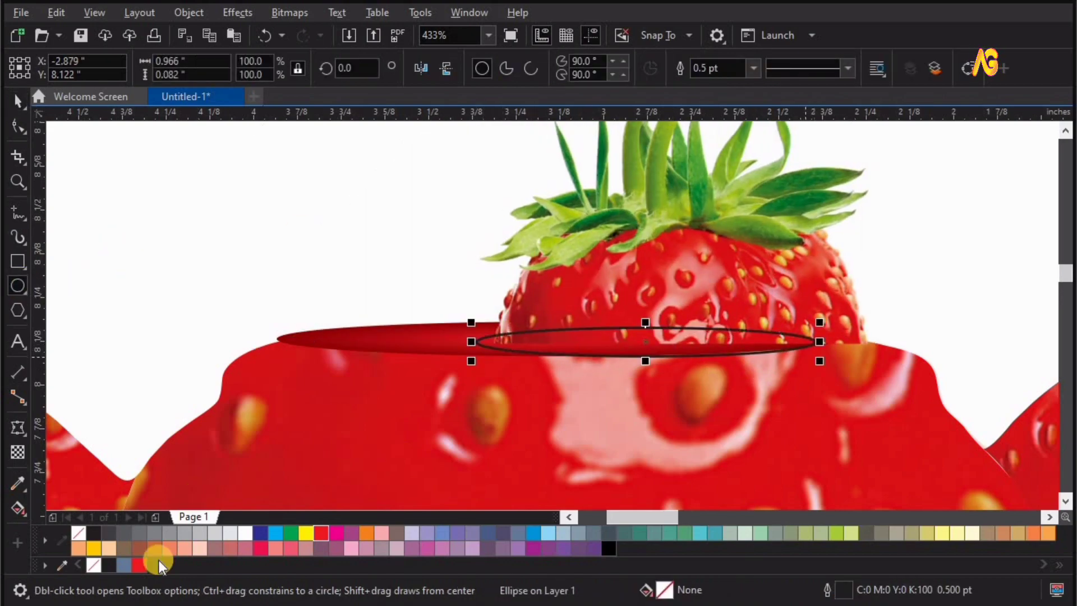
left_click(92, 534)
right_click(74, 534)
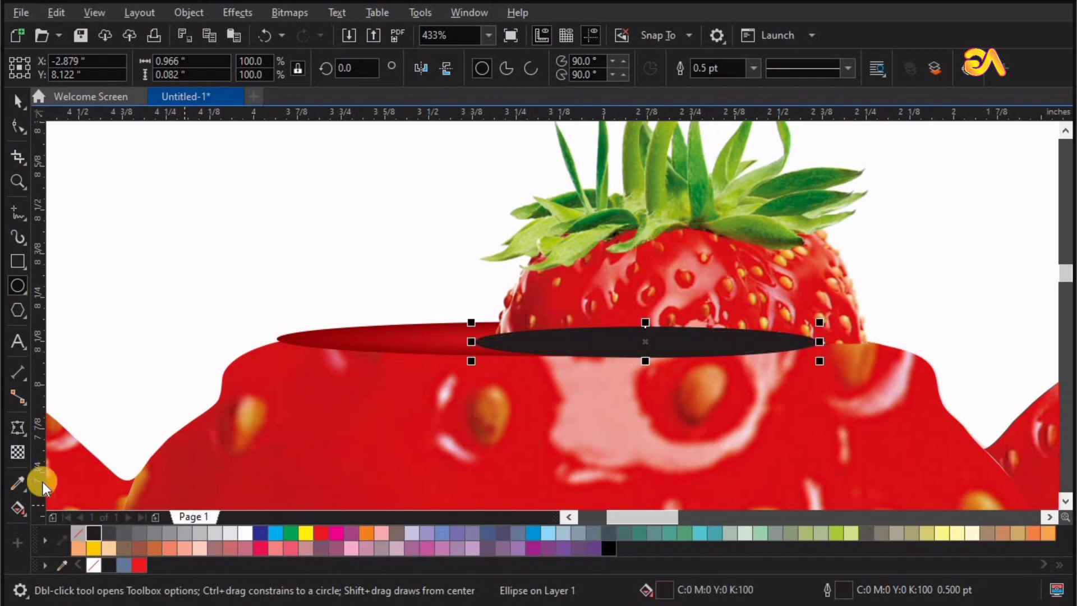
Apply an elliptical fountain transparency to the black ellipse so it forms a soft shadow, and select the strawberry top.
left_click(69, 68)
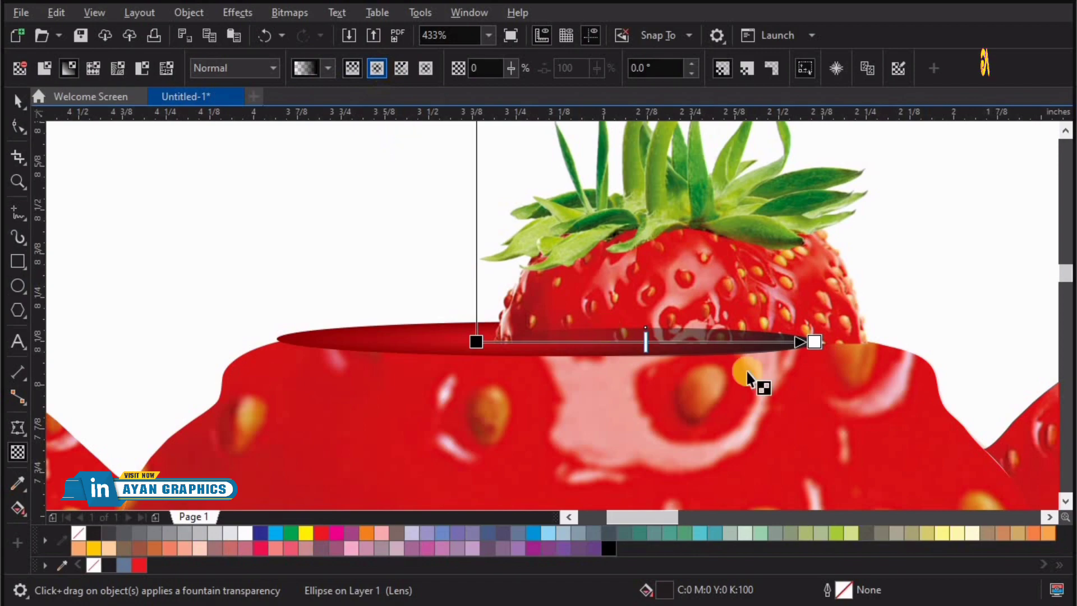
key("space")
left_click(761, 261)
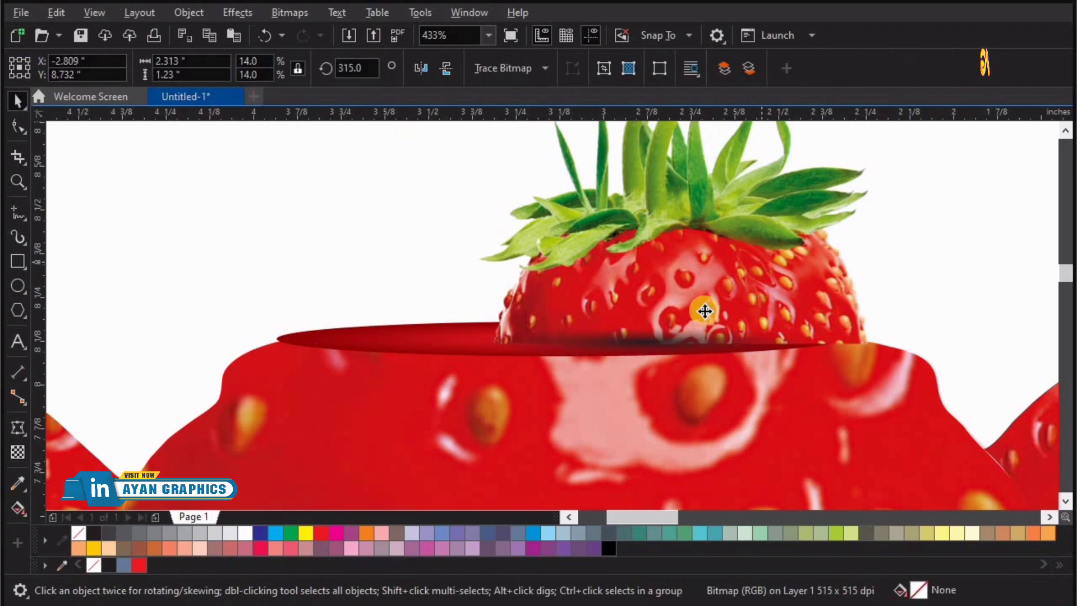
Bring the leafy strawberry top in front of the black shadow ellipse at its base.
right_click(637, 348)
left_click(931, 209)
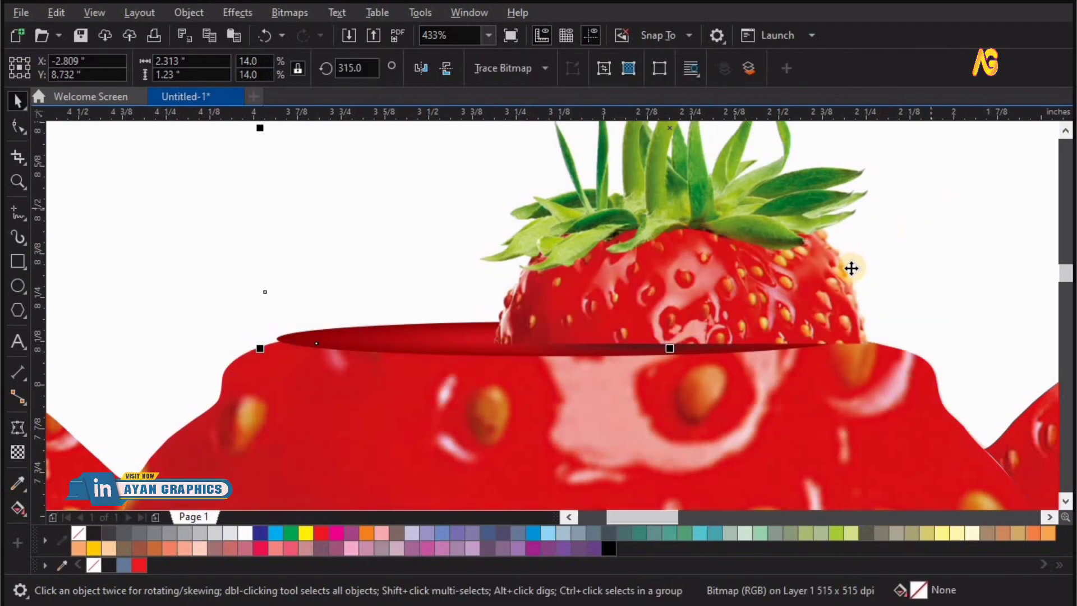
key("ctrl+z")
left_click(950, 164)
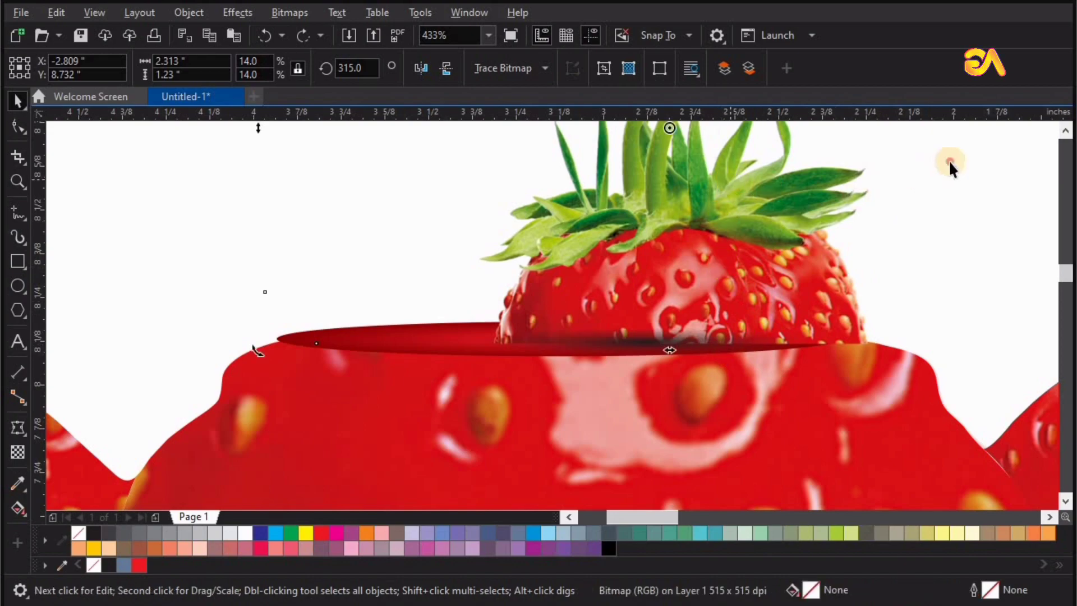
left_click(786, 190)
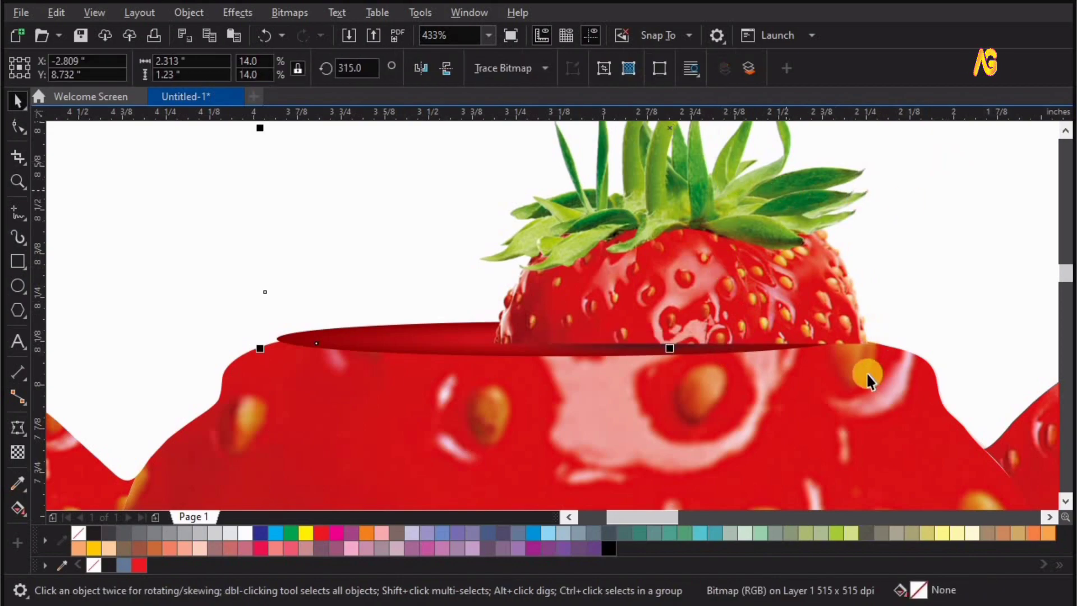
left_click_drag(382, 415, 471, 419)
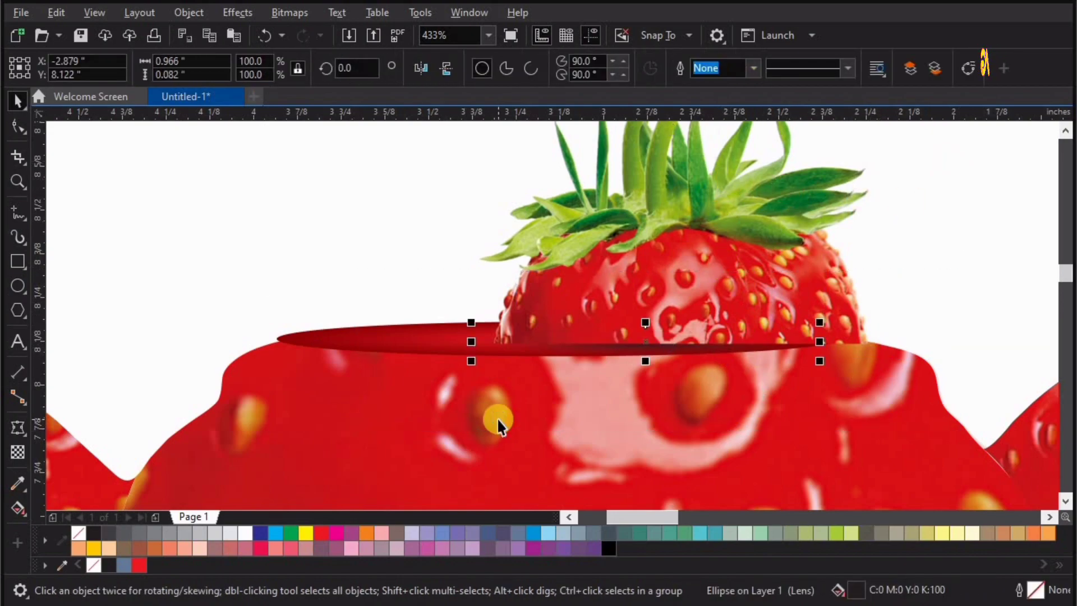
left_click(749, 225)
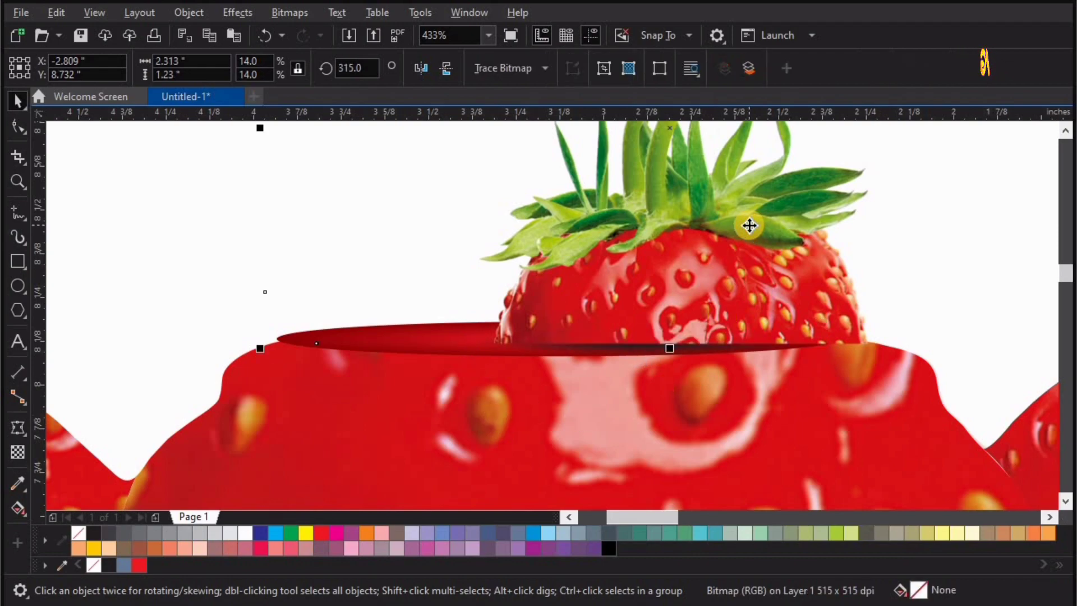
Scale the milk splash image down to 38.9% and move the white milk ribbon onto the teapot body.
key("F4")
left_click(940, 247)
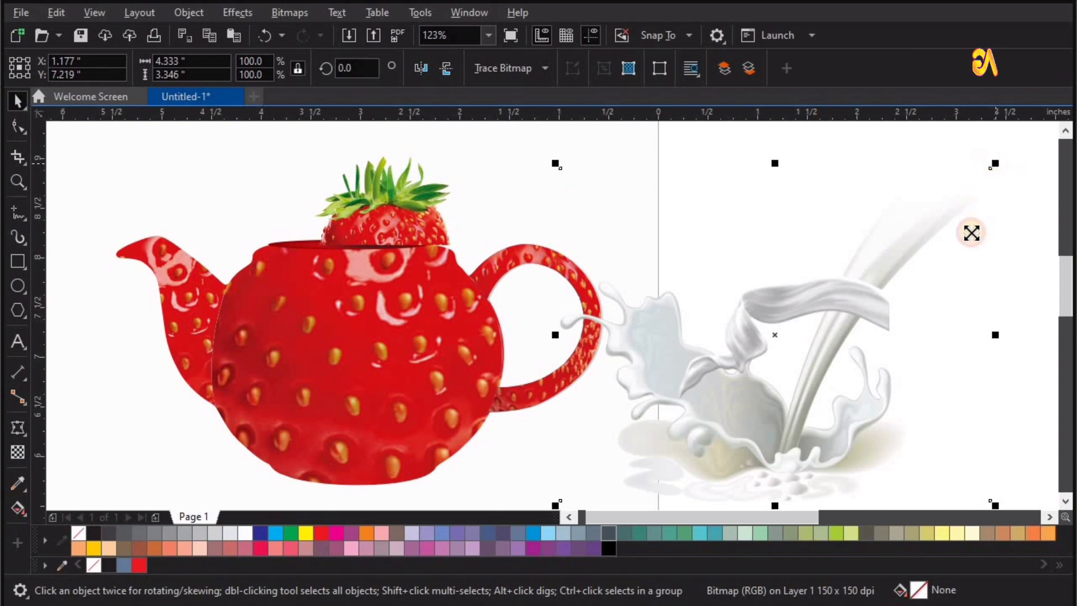
left_click_drag(996, 164, 897, 324)
left_click_drag(804, 371, 335, 398)
key("F2")
left_click_drag(713, 198, 102, 520)
Flip the milk ribbon vertically and shift it so its wide end overlaps the handle's lower joint.
left_click(423, 67)
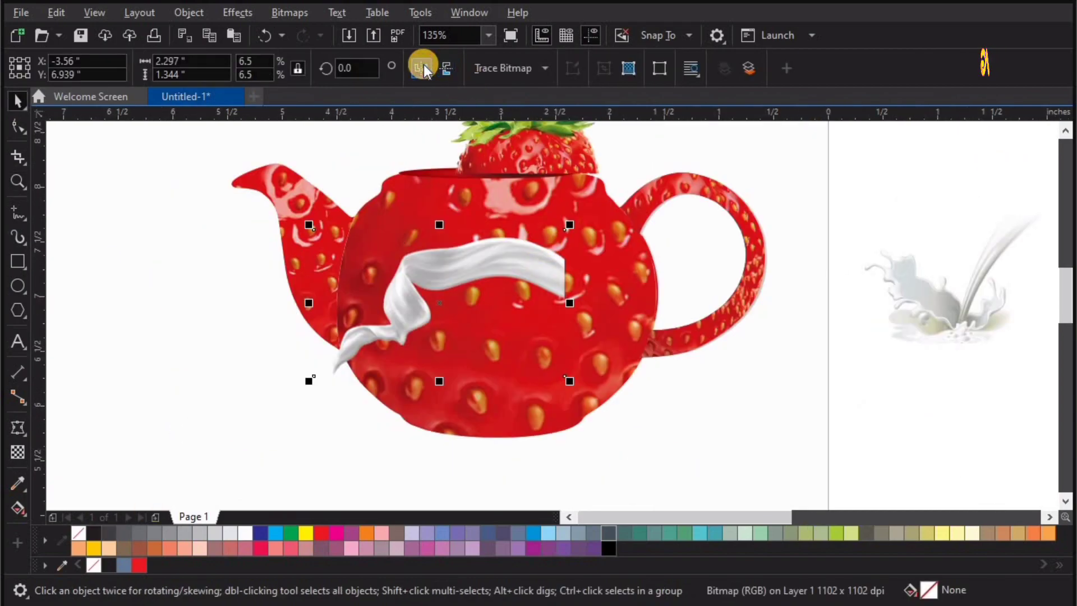
left_click(423, 66)
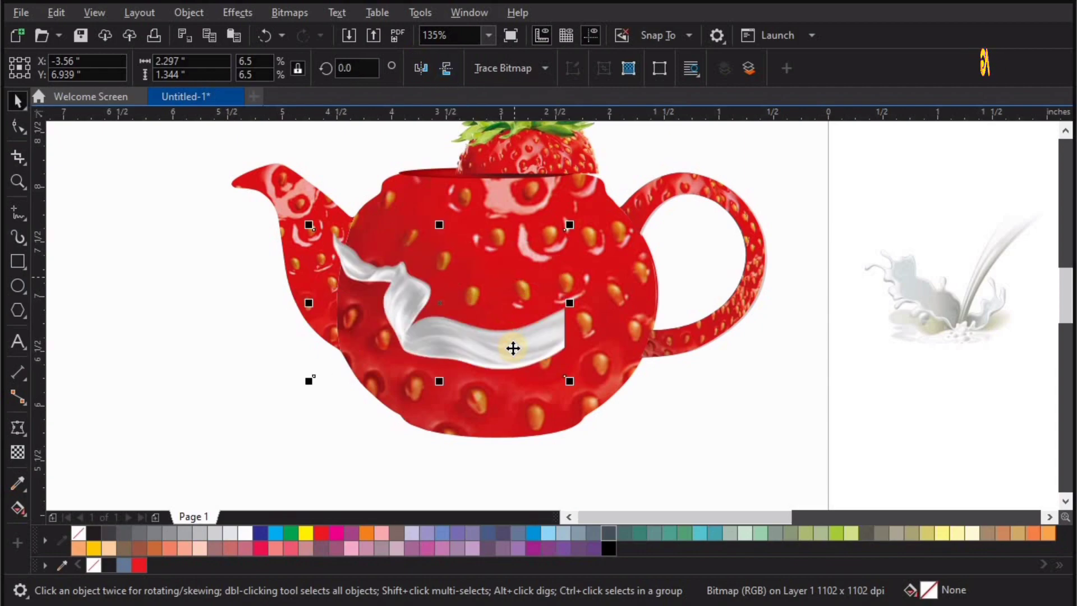
left_click_drag(513, 349, 627, 362)
left_click(676, 408)
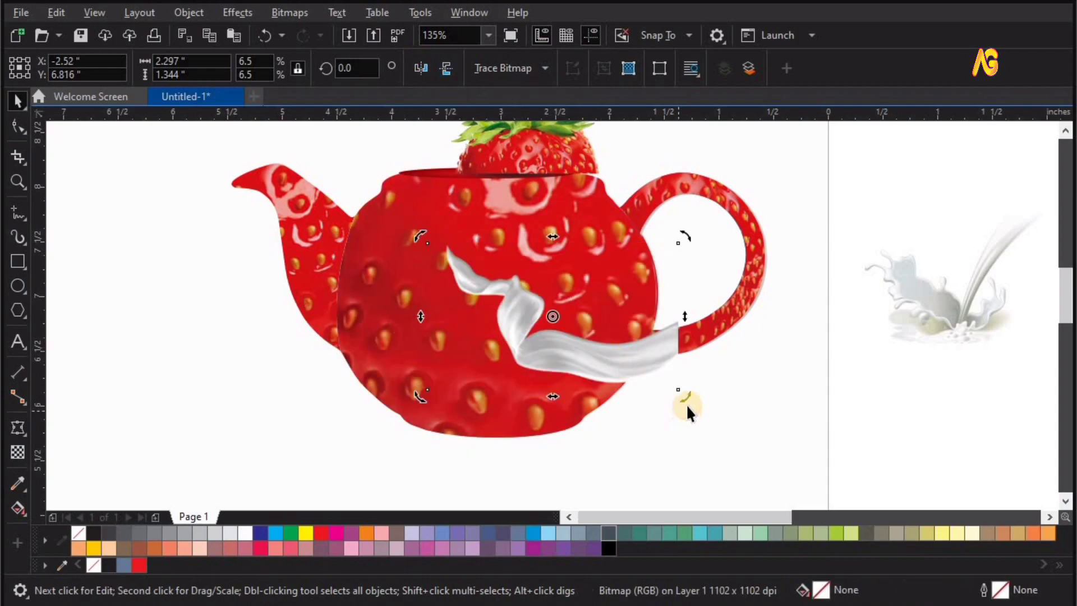
Rotate the milk ribbon to about 346.3 degrees and reposition it across the teapot body toward the handle's lower joint.
left_click_drag(640, 402, 599, 427)
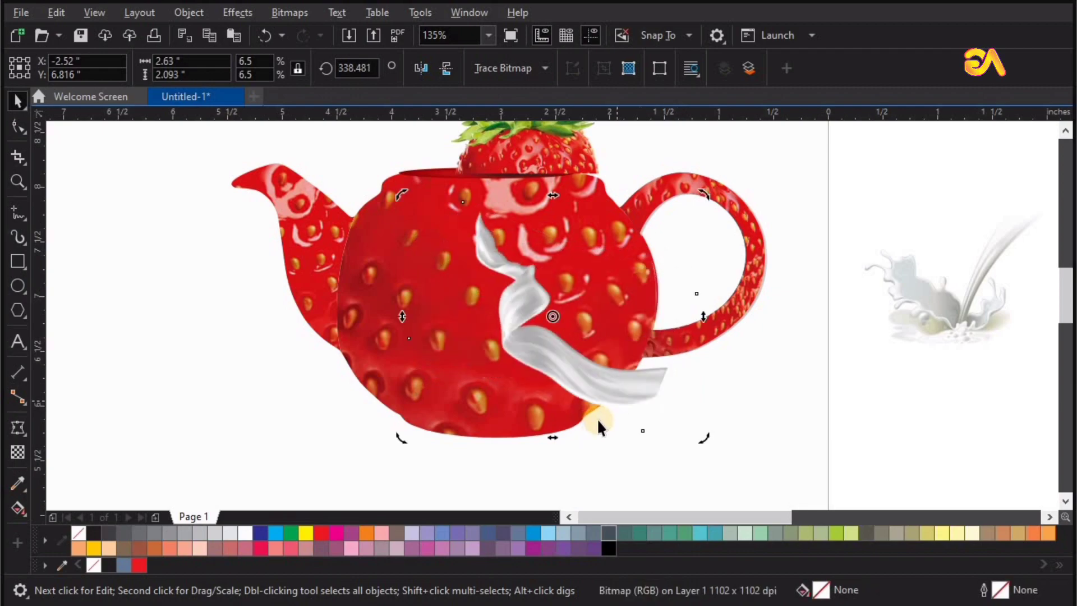
left_click_drag(599, 389, 592, 346)
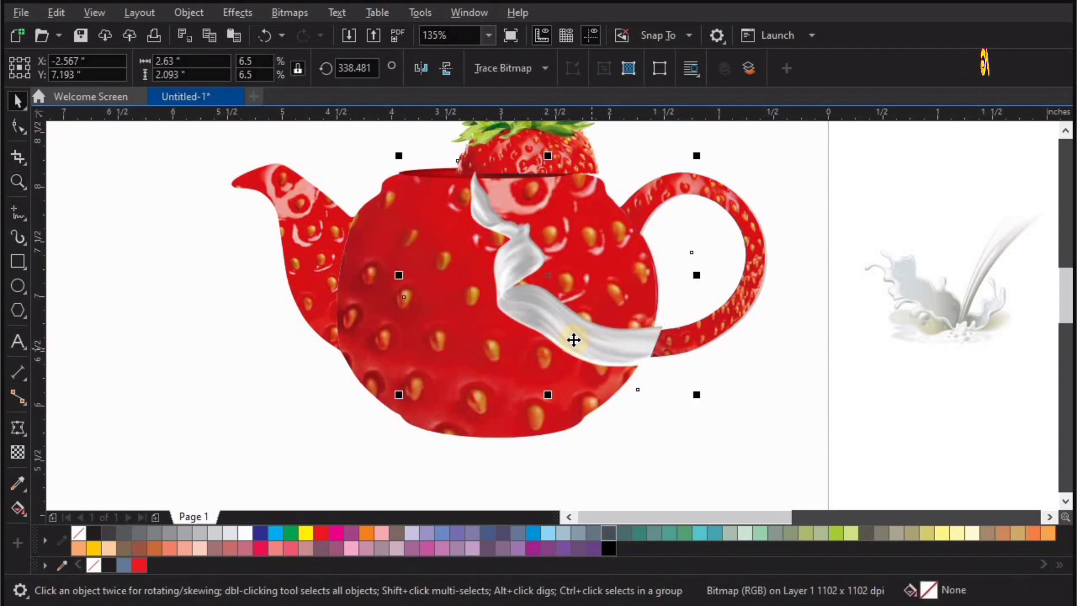
left_click(386, 159)
left_click_drag(378, 173, 380, 202)
left_click(531, 301)
left_click_drag(525, 306, 534, 320)
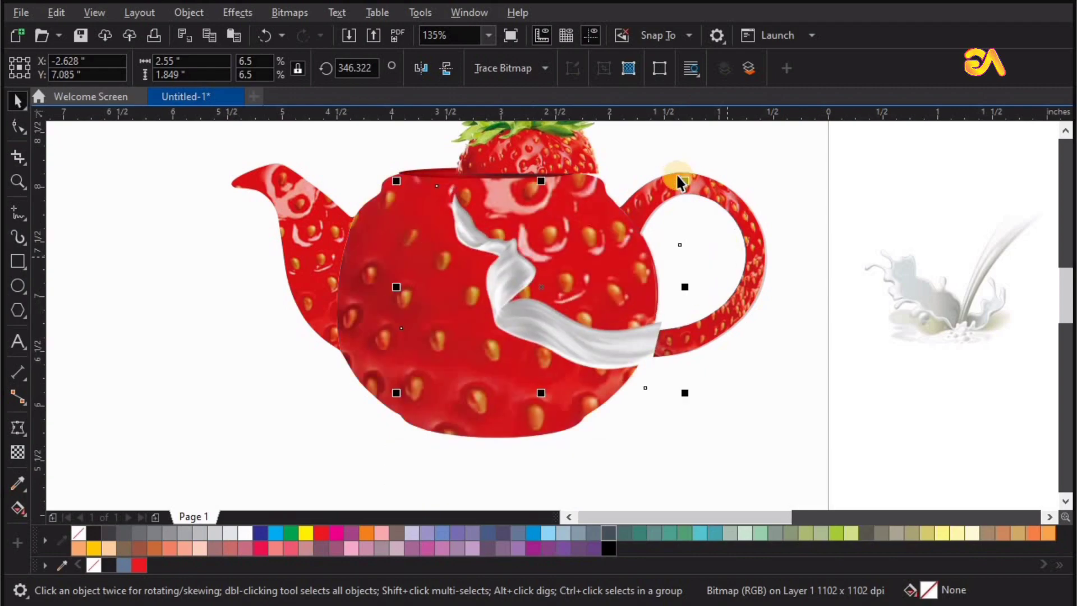
Reduce the milk ribbon to 5.8%, about 2.27 by 1.65 inches, and align its wide end with the handle's lower joint.
left_click_drag(683, 181, 668, 192)
key("F2")
left_click_drag(390, 192, 849, 456)
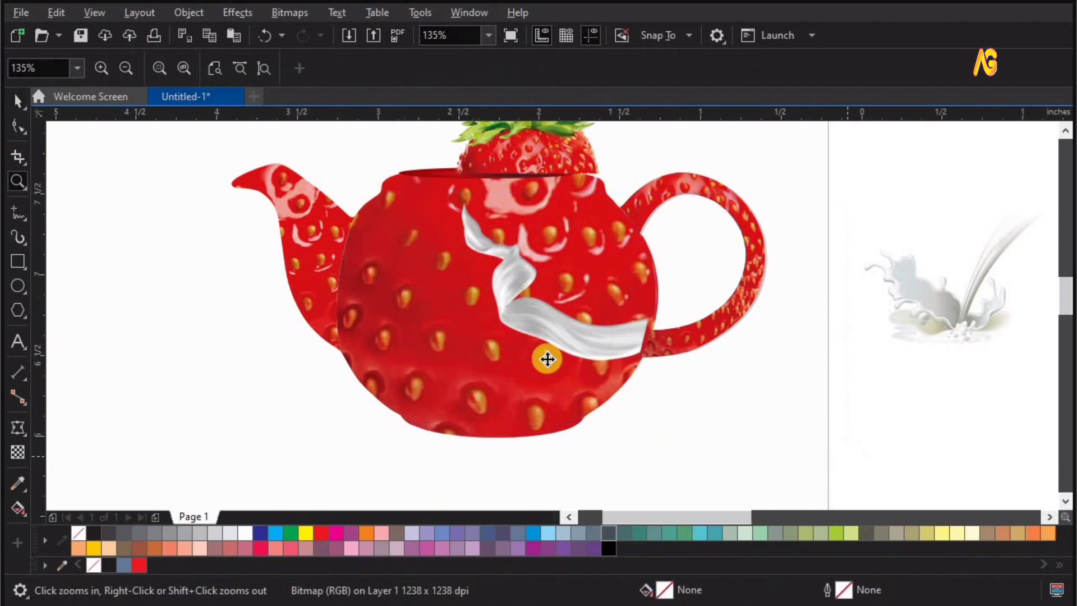
left_click_drag(564, 357, 564, 353)
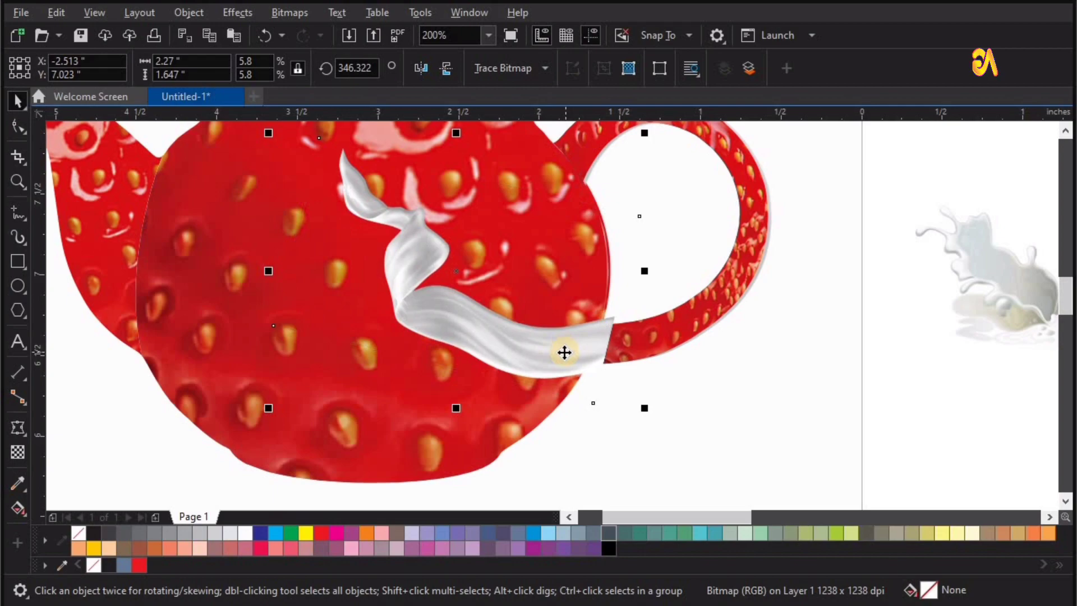
PowerClip the milk ribbon inside the teapot body.
left_click(183, 13)
mouse_move(329, 83)
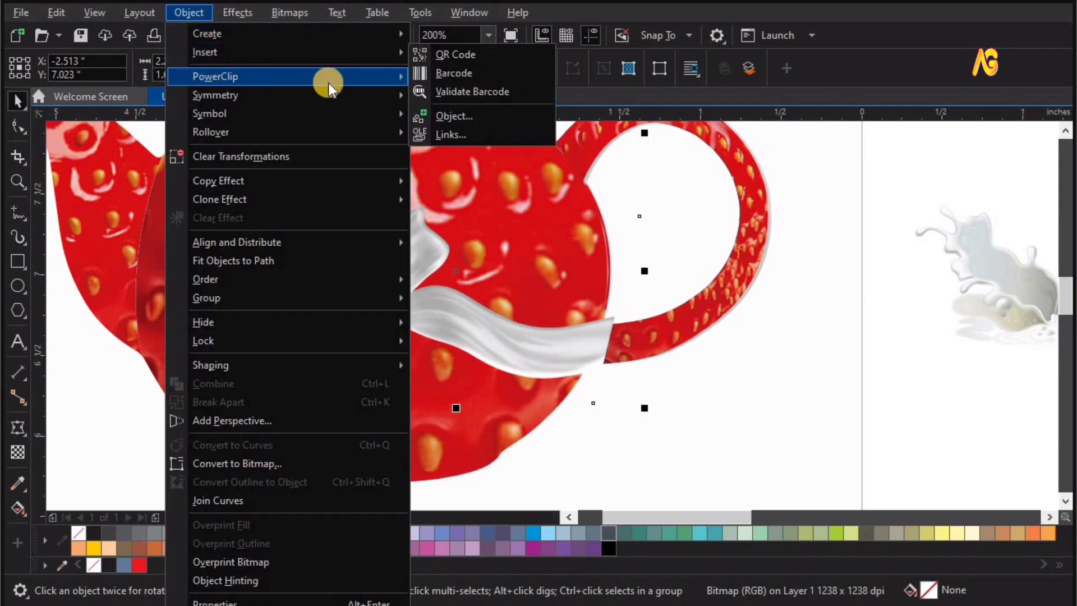
left_click(436, 82)
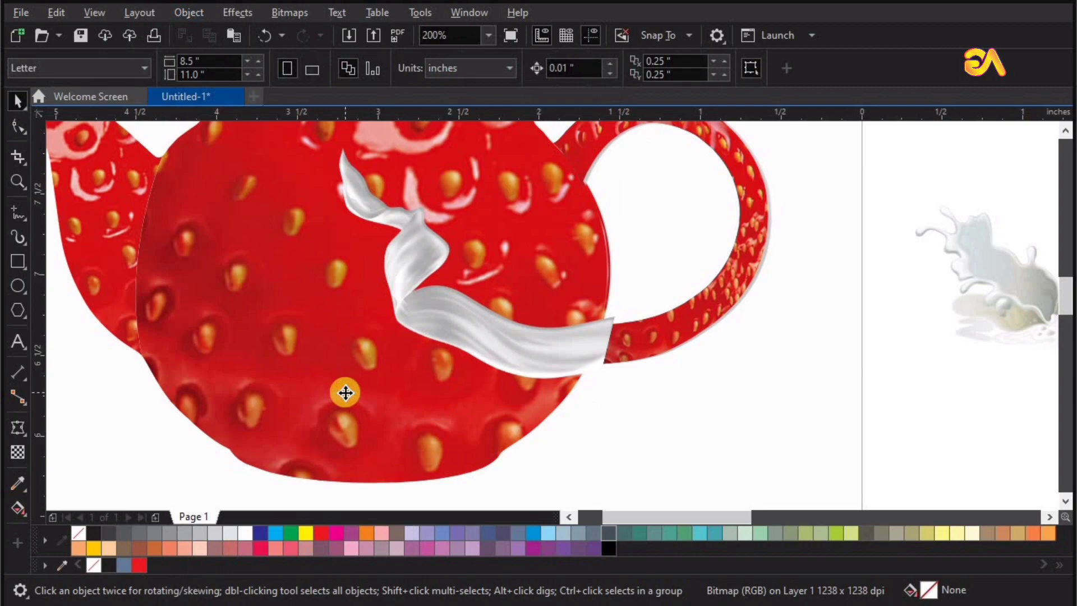
left_click(345, 393)
Edit the teapot body's PowerClip contents and reshape the milk ribbon with an envelope, pulling its handle-side corners inward.
key("F2")
left_click_drag(399, 442, 805, 194)
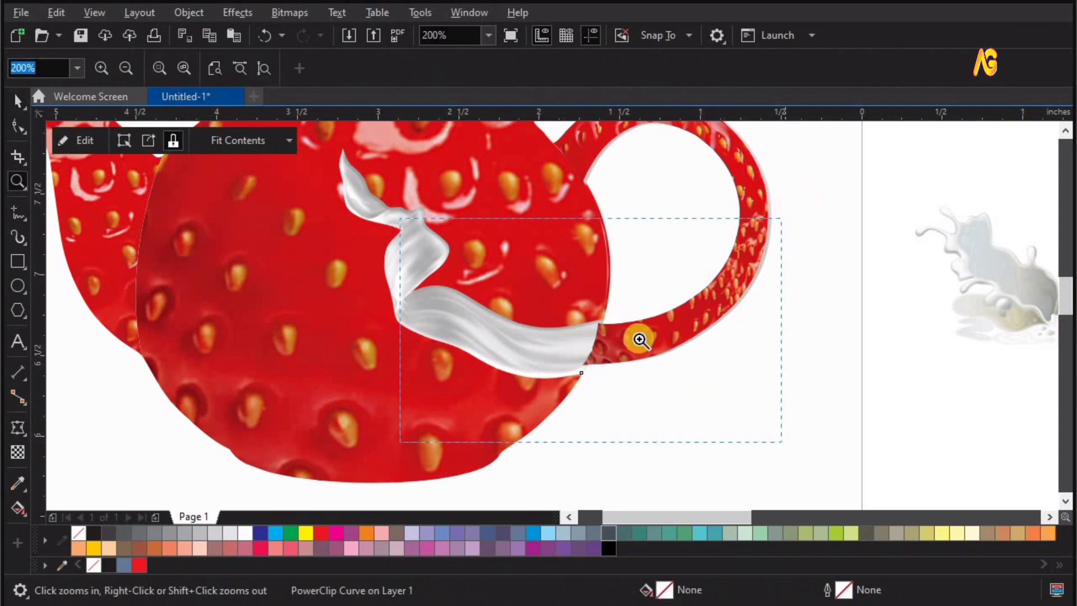
left_click(71, 140)
left_click(443, 364)
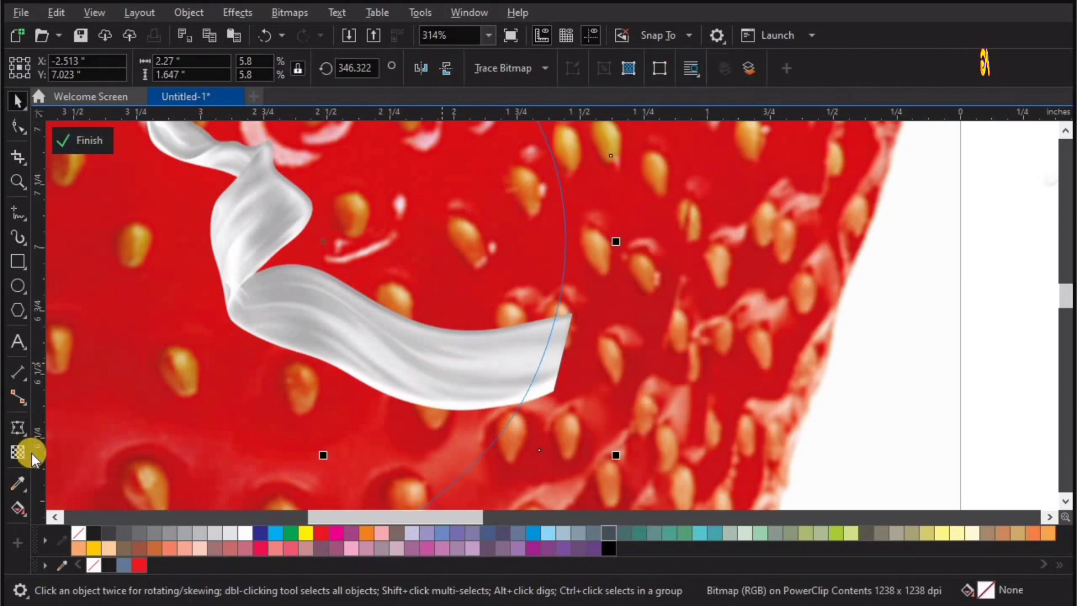
left_click_drag(28, 435, 92, 500)
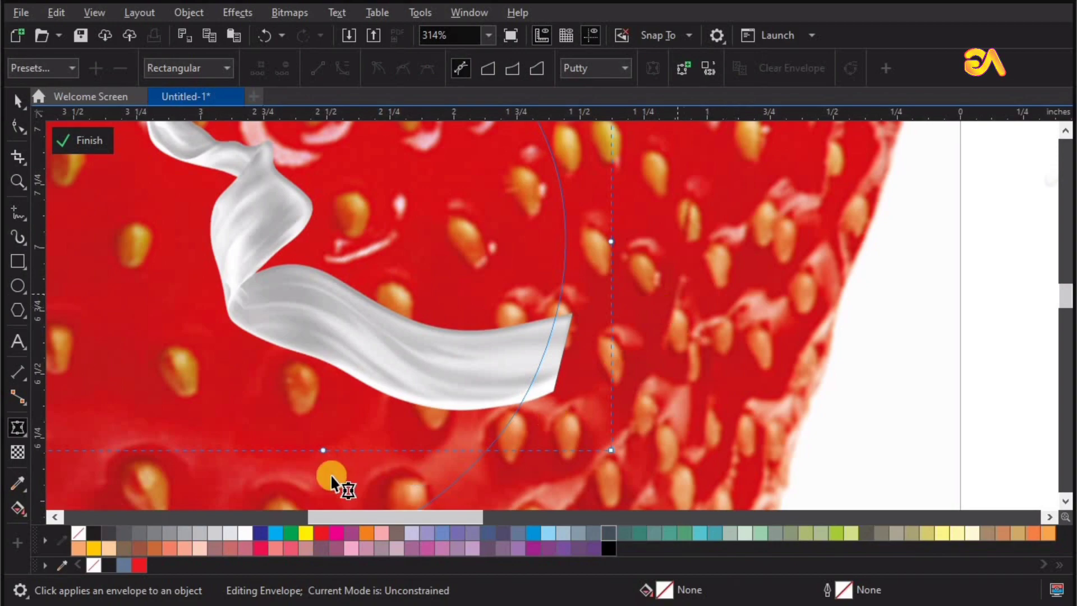
scroll(583, 477, "down", 3)
left_click_drag(572, 474, 572, 468)
left_click_drag(574, 272, 531, 299)
left_click(73, 143)
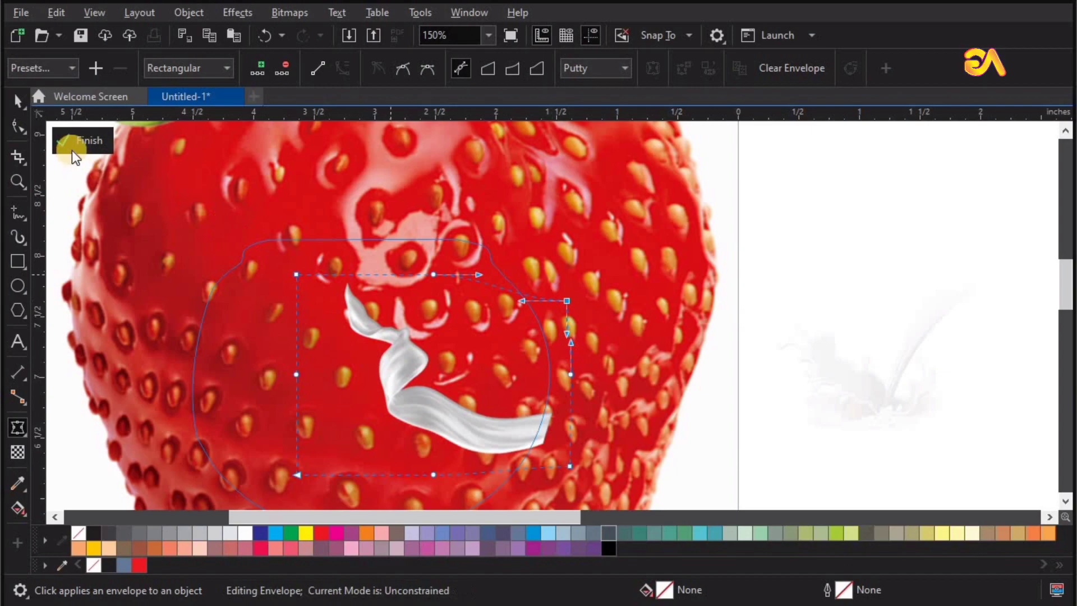
key("space")
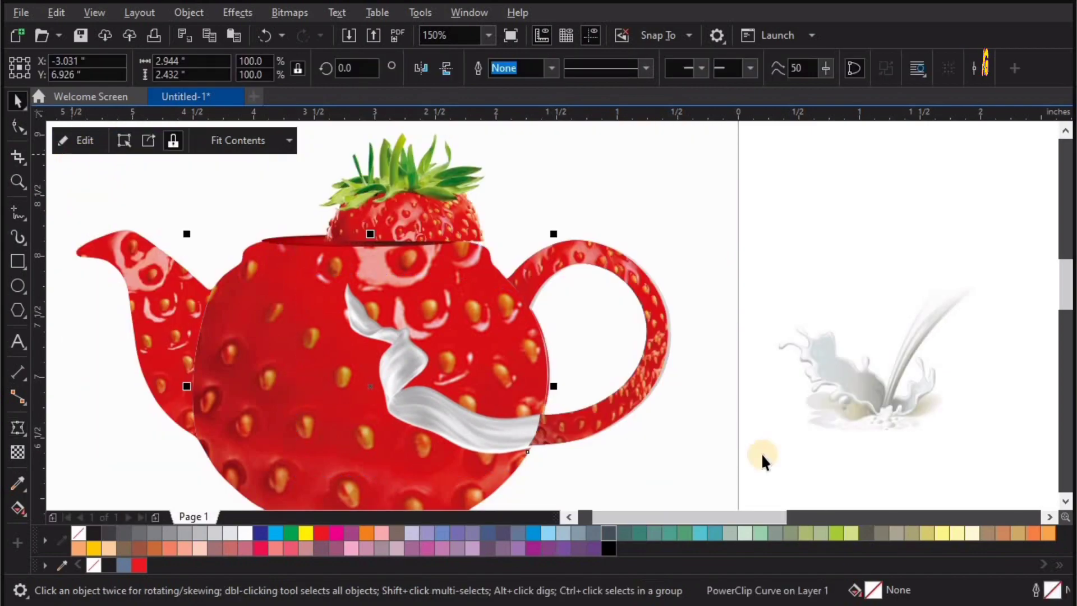
Move the milk splash onto the teapot body and enlarge it over the body's lower part.
left_click(875, 389)
left_click_drag(621, 415, 465, 417)
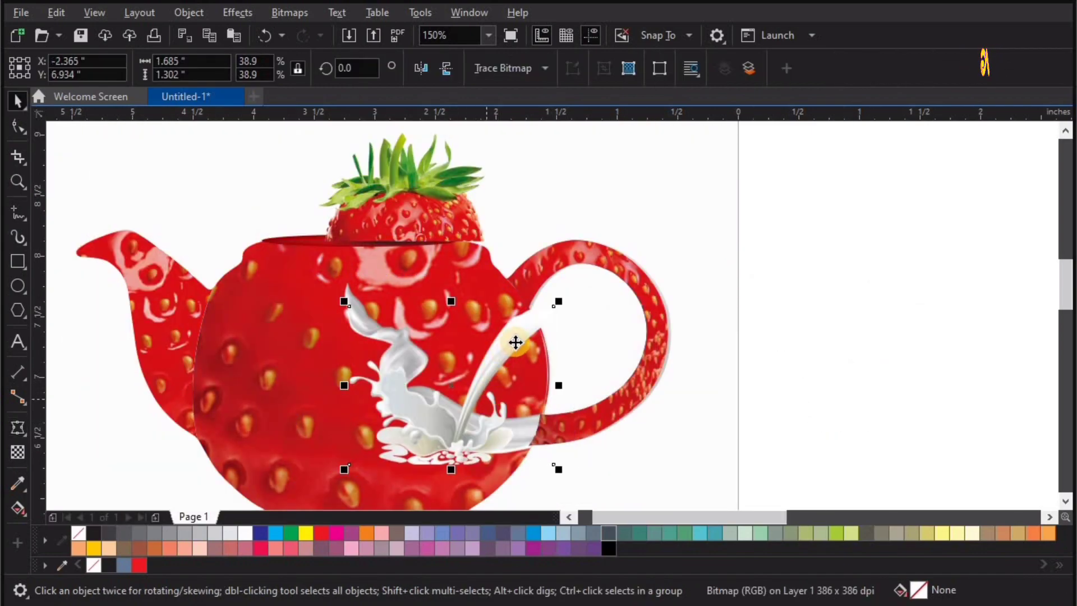
left_click_drag(495, 327, 515, 309)
left_click_drag(386, 453, 385, 451)
left_click_drag(327, 443, 233, 516)
left_click_drag(255, 457, 416, 404)
left_click(278, 492)
Resize the milk splash to 66.3%, about 2.87 by 2.22 inches, with its pouring stream reaching the handle's upper joint.
key("z")
left_click(513, 291)
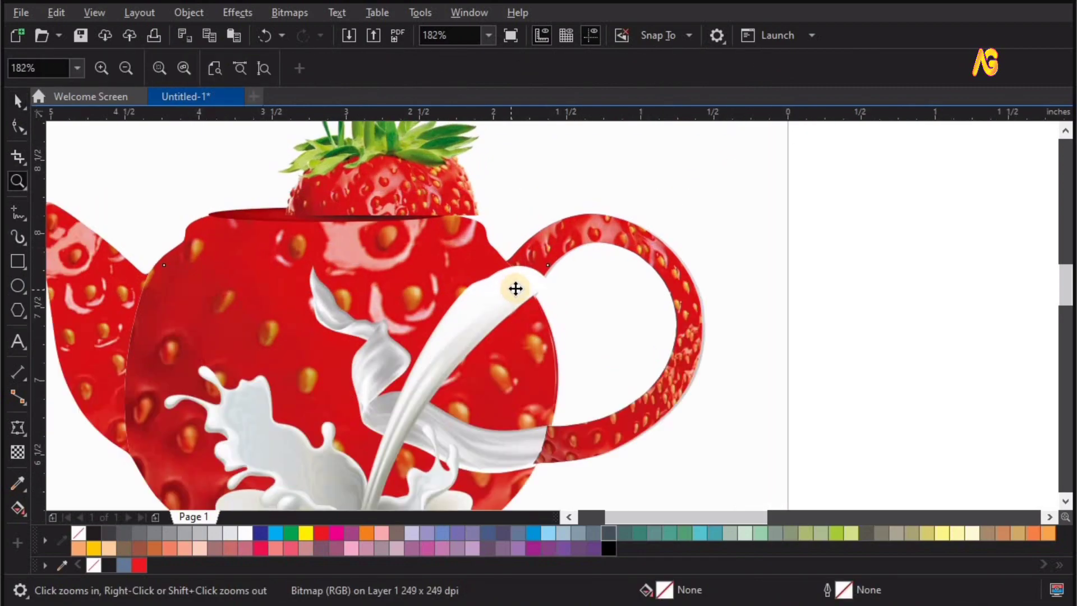
key("space")
left_click_drag(578, 241, 543, 245)
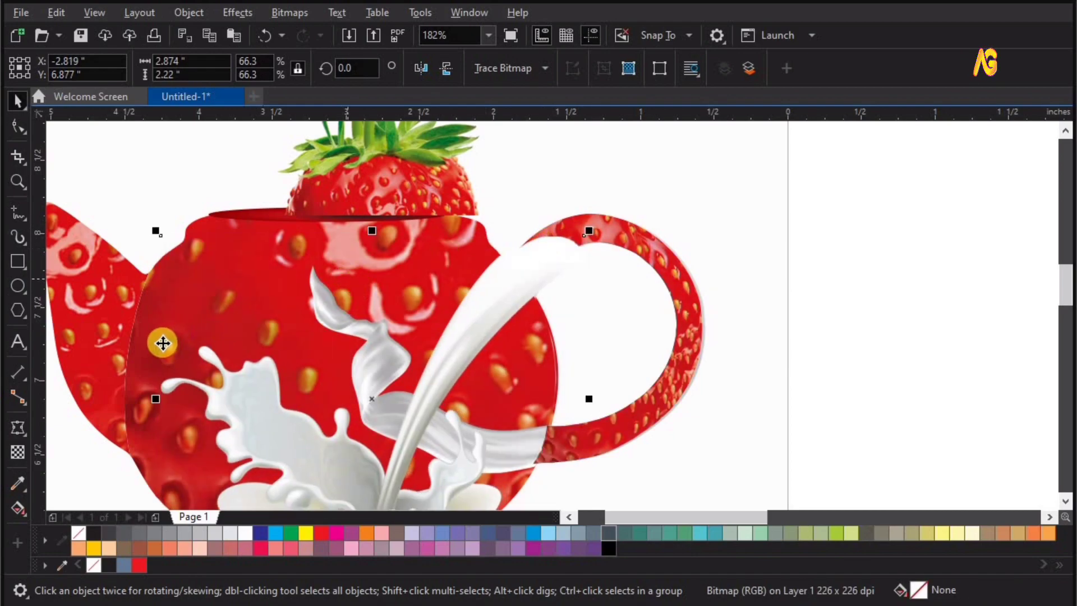
PowerClip the milk splash inside the teapot body and bend it with an envelope so the stream meets the handle's upper joint.
left_click(146, 323)
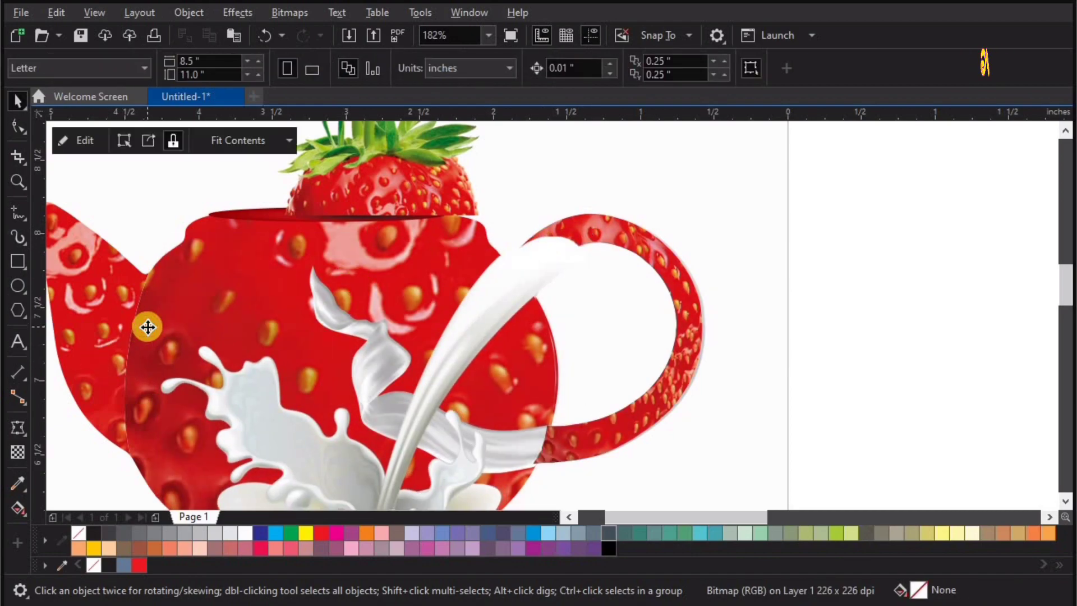
double_click(509, 291)
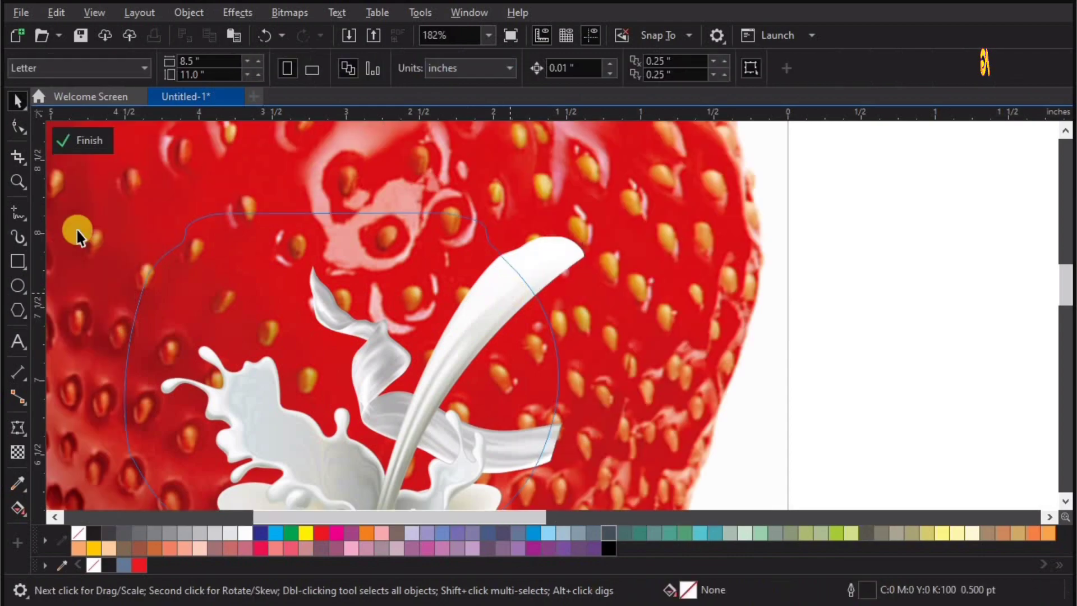
left_click(17, 429)
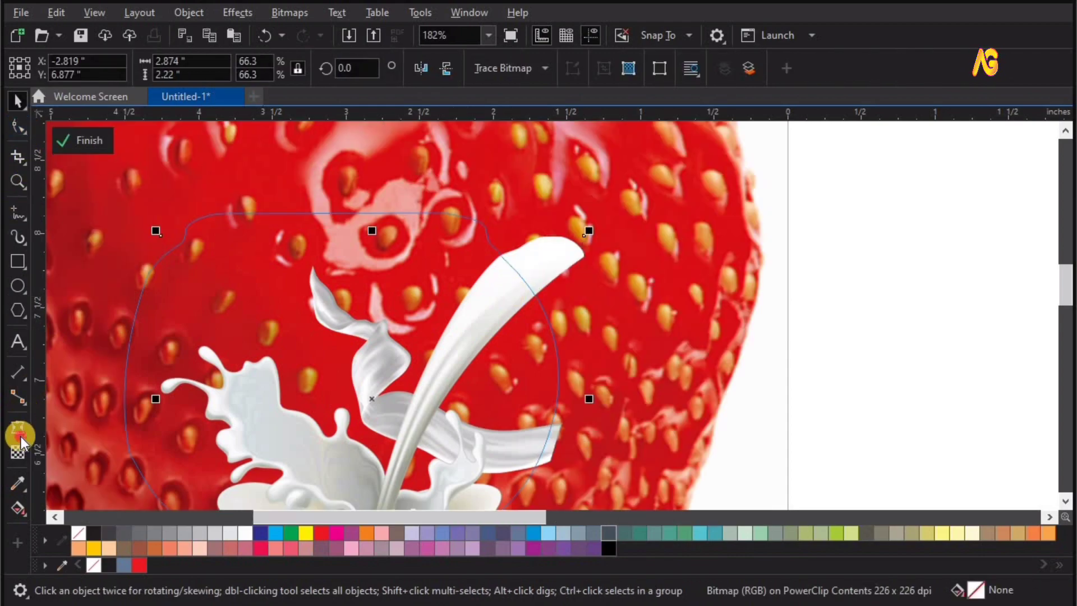
left_click_drag(371, 236, 393, 266)
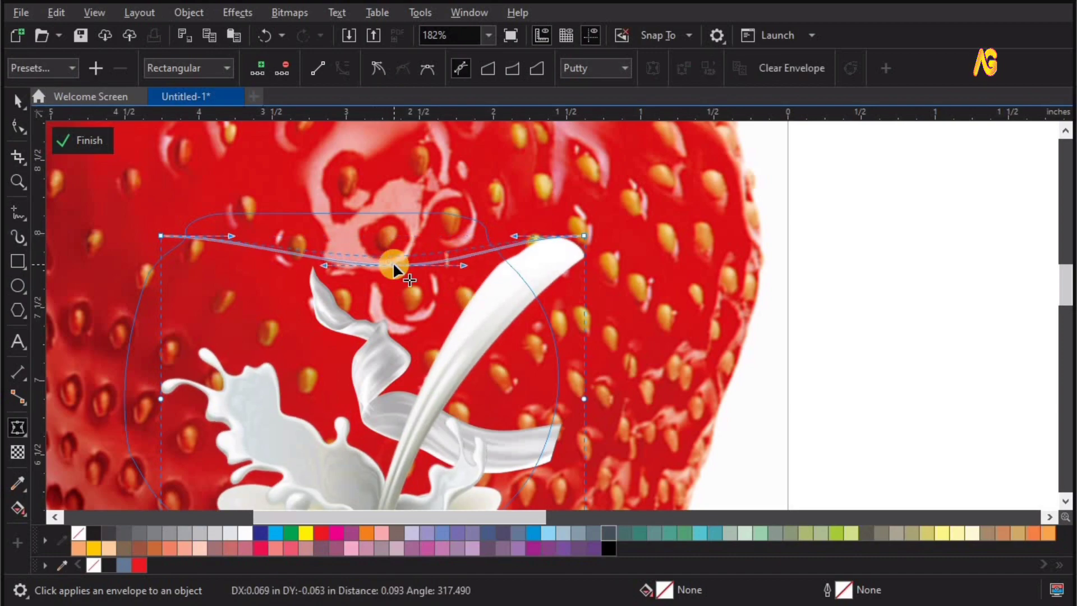
left_click_drag(583, 399, 571, 397)
left_click(92, 140)
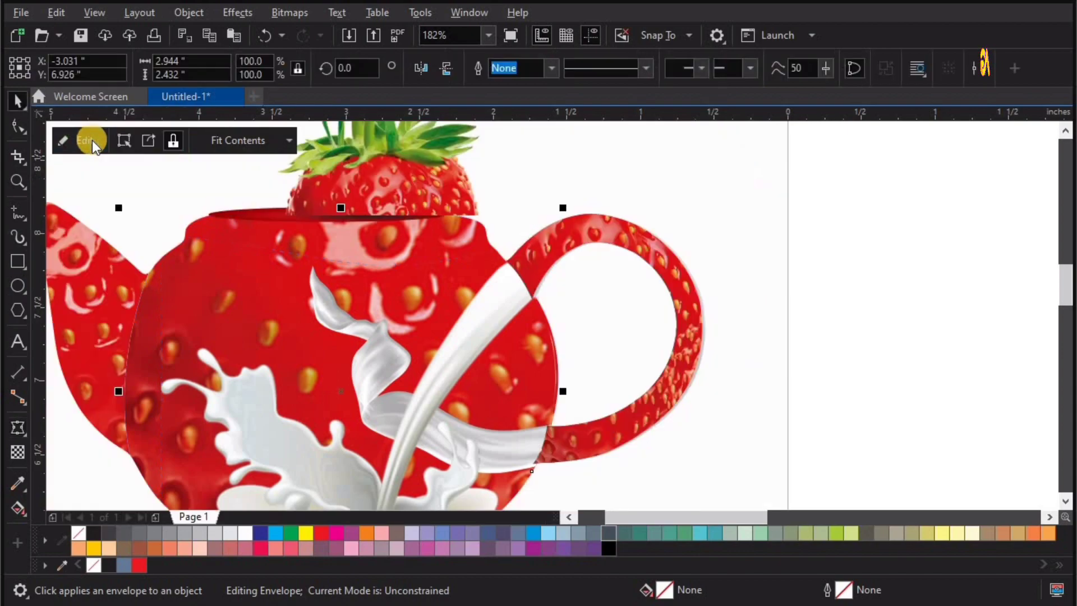
left_click(828, 229)
Paste the round wooden tray image, scale it down and move it beneath the teapot.
scroll(797, 271, "down", 2)
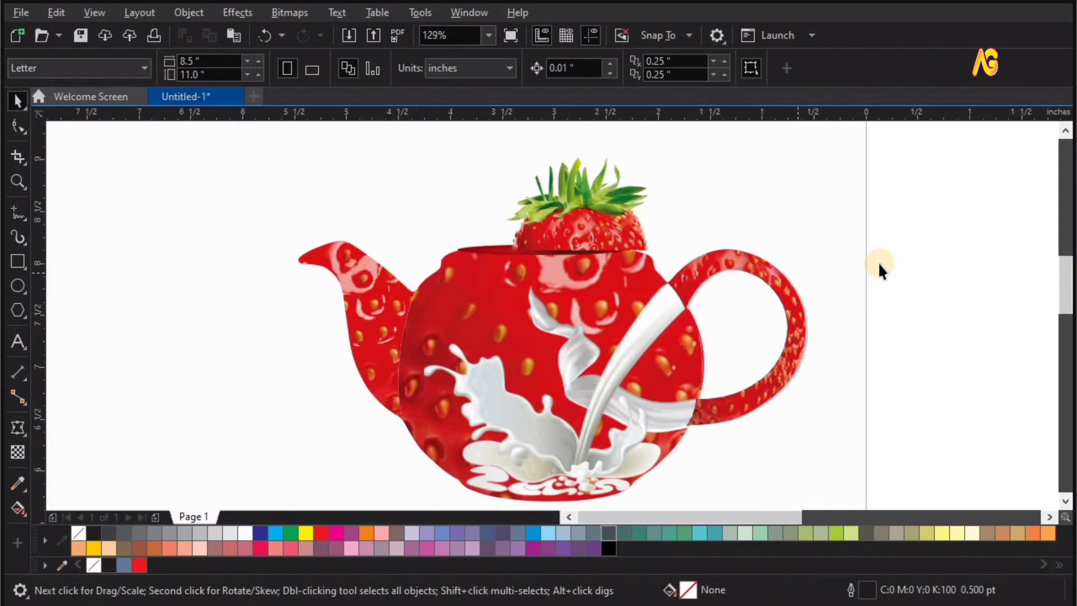
key("ctrl+v")
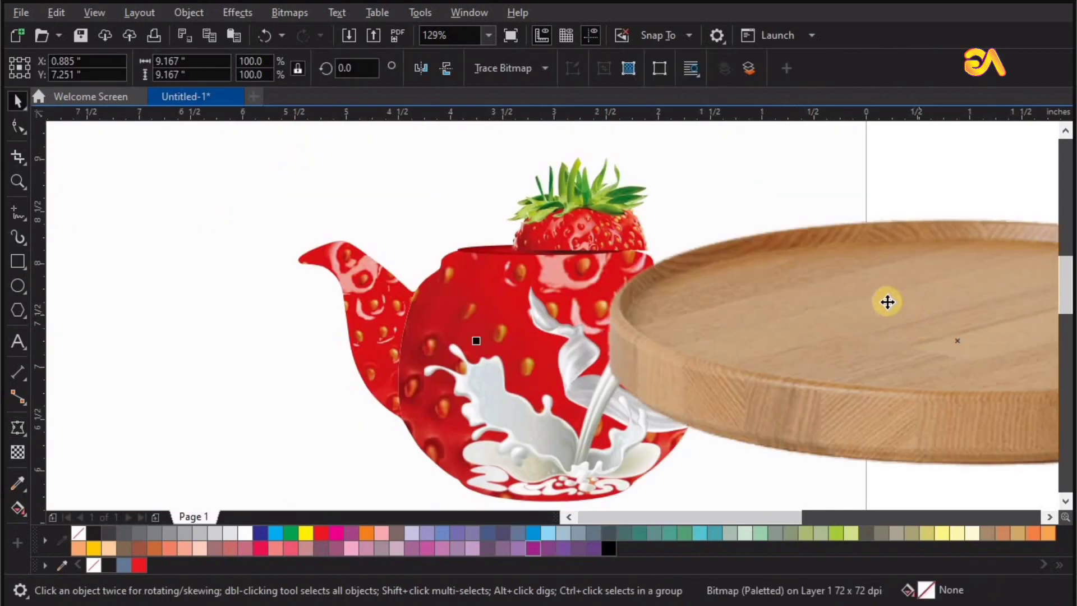
scroll(888, 302, "down", 2)
left_click_drag(295, 404, 295, 403)
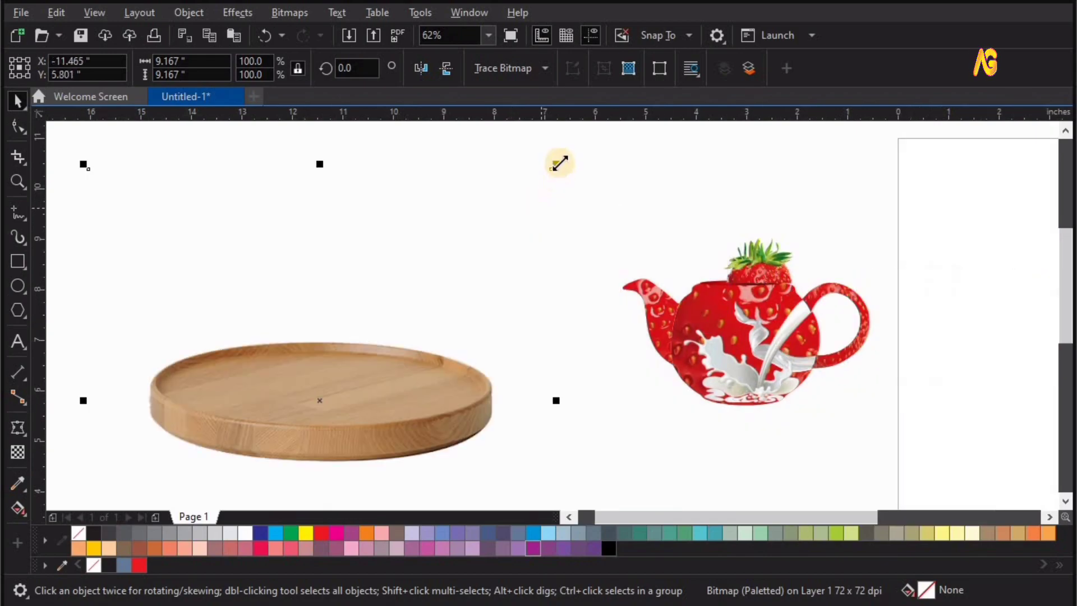
left_click_drag(524, 251, 354, 437)
left_click_drag(324, 403, 757, 421)
Place the wooden tray behind the teapot's base and stretch it to 43.6% wide by 26.7% high, about 4.0 by 2.45 inches.
key("F2")
left_click_drag(971, 499, 438, 274)
left_click_drag(628, 375, 681, 409)
left_click_drag(774, 459, 796, 463)
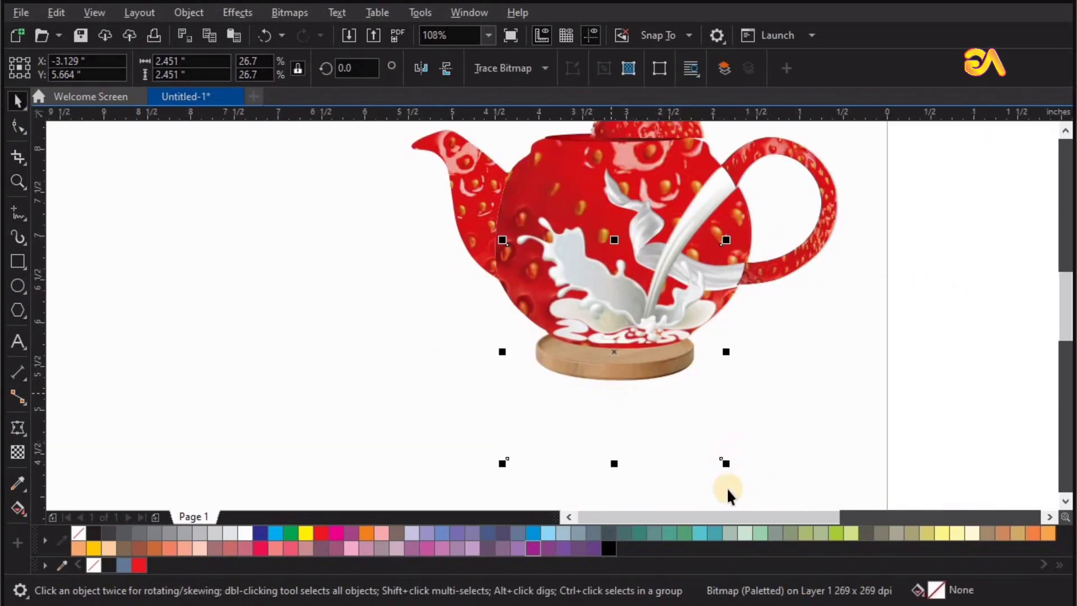
left_click_drag(753, 351, 798, 351)
mouse_move(666, 371)
left_mouse_down()
mouse_move(673, 376)
mouse_move(675, 364)
mouse_move(675, 375)
mouse_move(672, 365)
left_mouse_up()
left_click(672, 365)
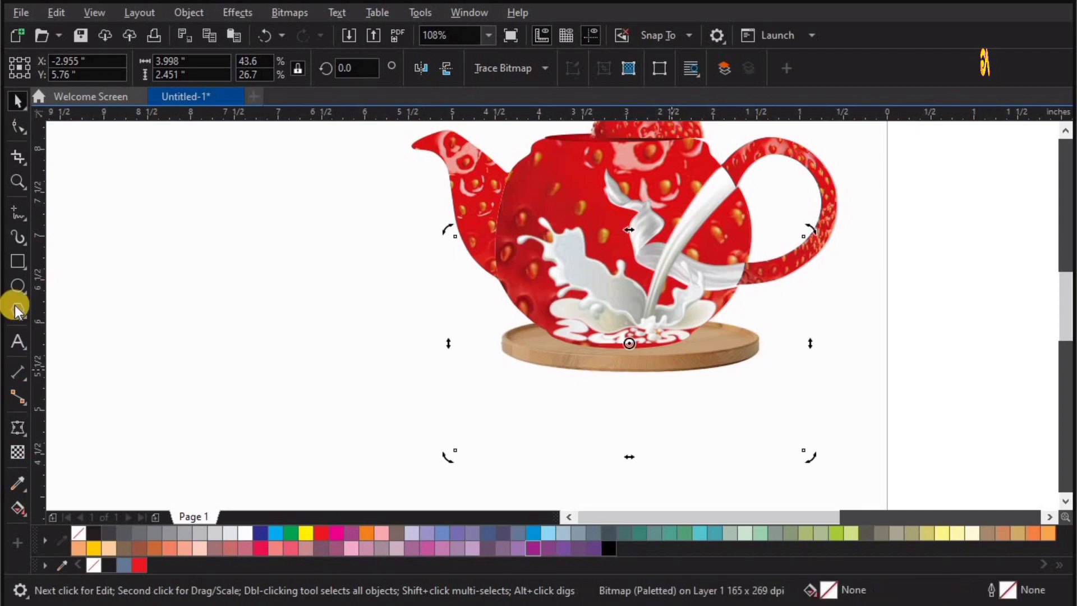
Draw a thin ellipse about 2.03 by 0.10 inches on the tray along the teapot's base.
left_click(17, 286)
left_click_drag(543, 344, 719, 351)
key("F2")
left_click_drag(468, 292, 772, 436)
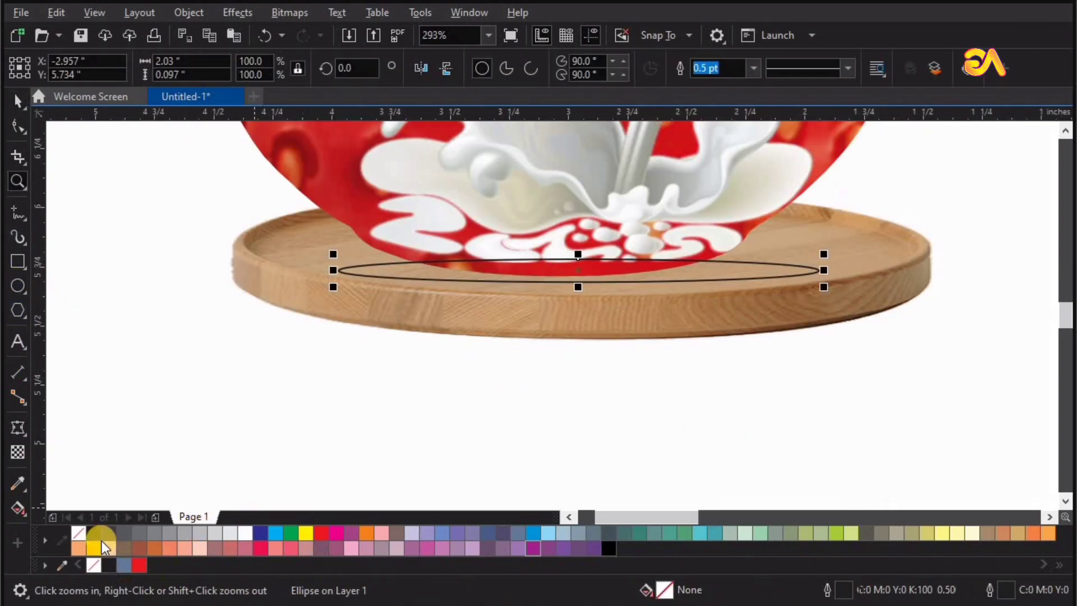
Turn the thin ellipse into a soft shadow with a black fill and fountain transparency, and shift it with the tray under the teapot.
left_click(95, 532)
left_click(17, 452)
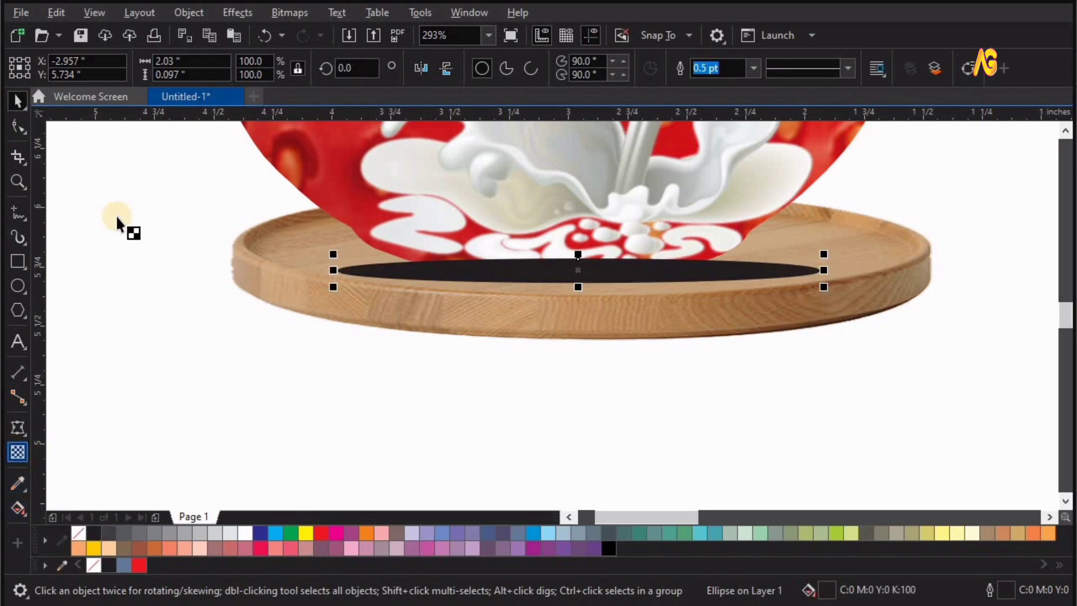
left_click(71, 70)
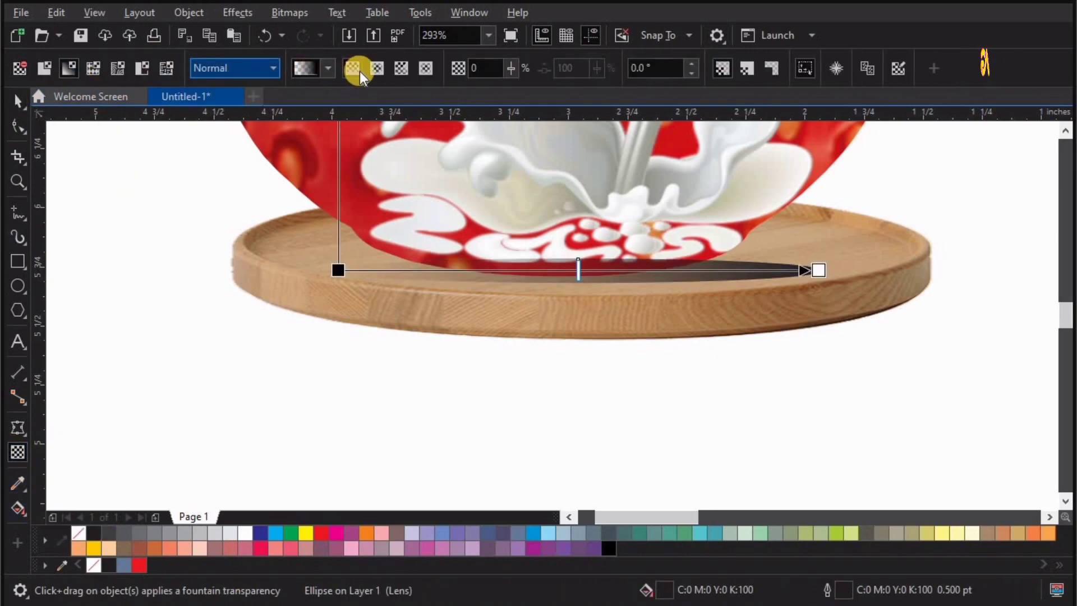
key("space")
left_click(630, 306, "shift")
left_click_drag(628, 305, 626, 311)
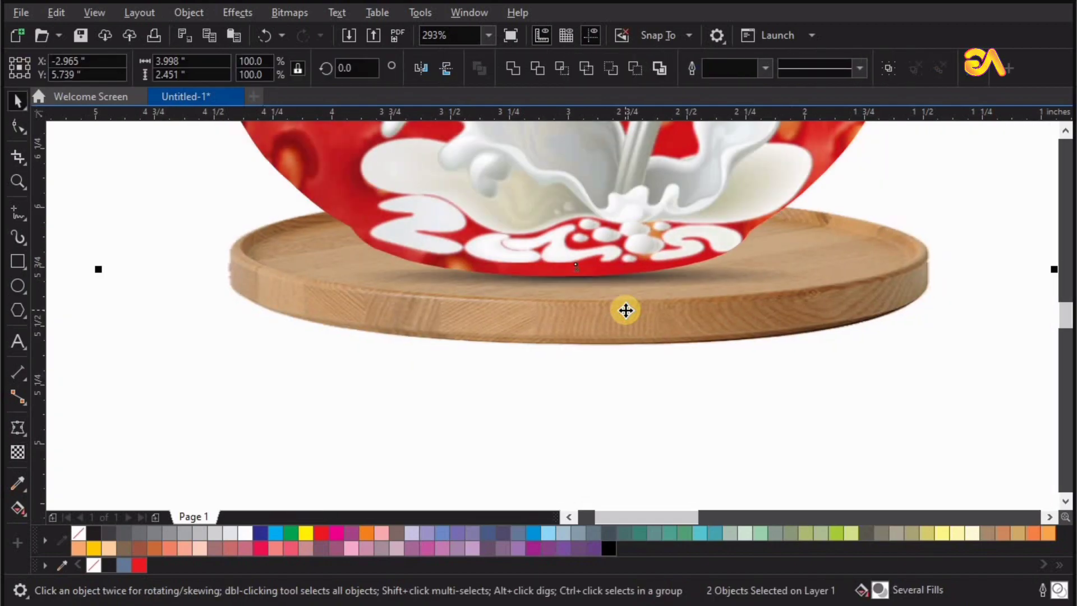
Trim the curled right end of the red paint splash image by moving its boundary nodes inward.
key("F4")
left_click(910, 265)
key("F2")
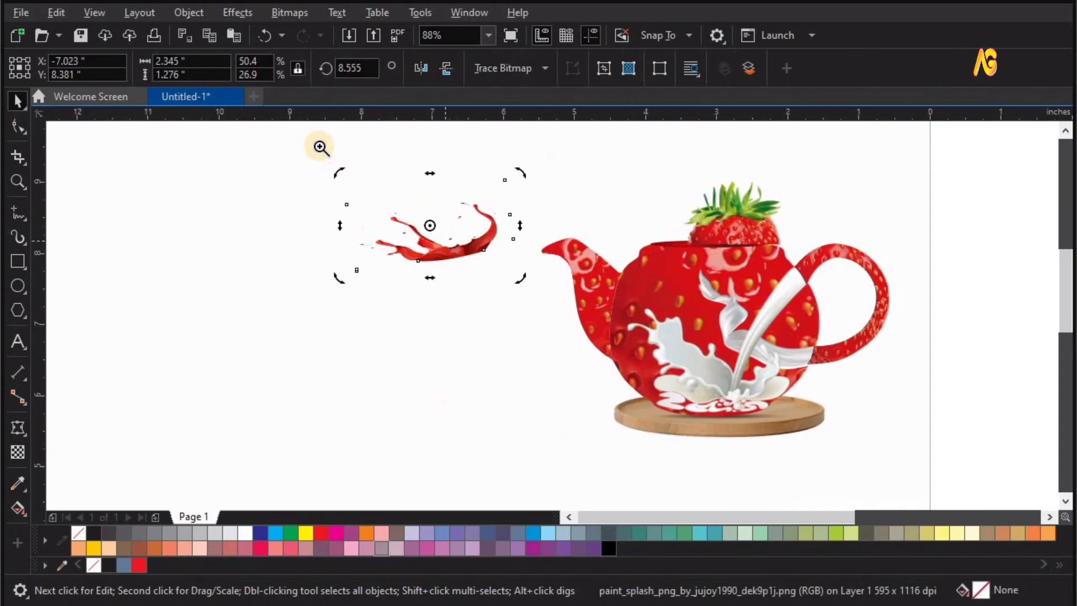
left_click_drag(321, 147, 698, 325)
left_click(18, 101)
left_click_drag(447, 146, 563, 383)
left_click_drag(470, 339, 411, 347)
key("space")
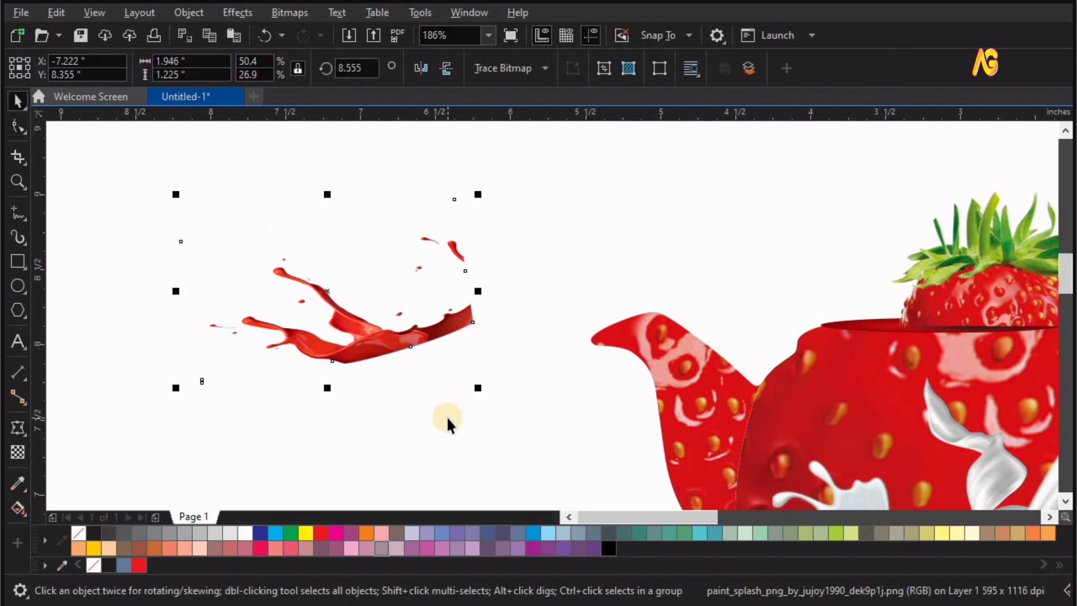
Rotate the trimmed red splash and place it on the teapot's rim beside the strawberry lid.
key("F4")
left_click(363, 229)
left_click_drag(416, 257, 394, 269)
mouse_move(352, 236)
left_mouse_down()
mouse_move(548, 213)
mouse_move(625, 217)
left_mouse_up()
key("F2")
left_click_drag(842, 139, 442, 275)
left_click_drag(514, 330, 520, 331)
Bring the strawberry part of the lid to the front of the red splash and nudge it slightly right.
left_click(706, 283)
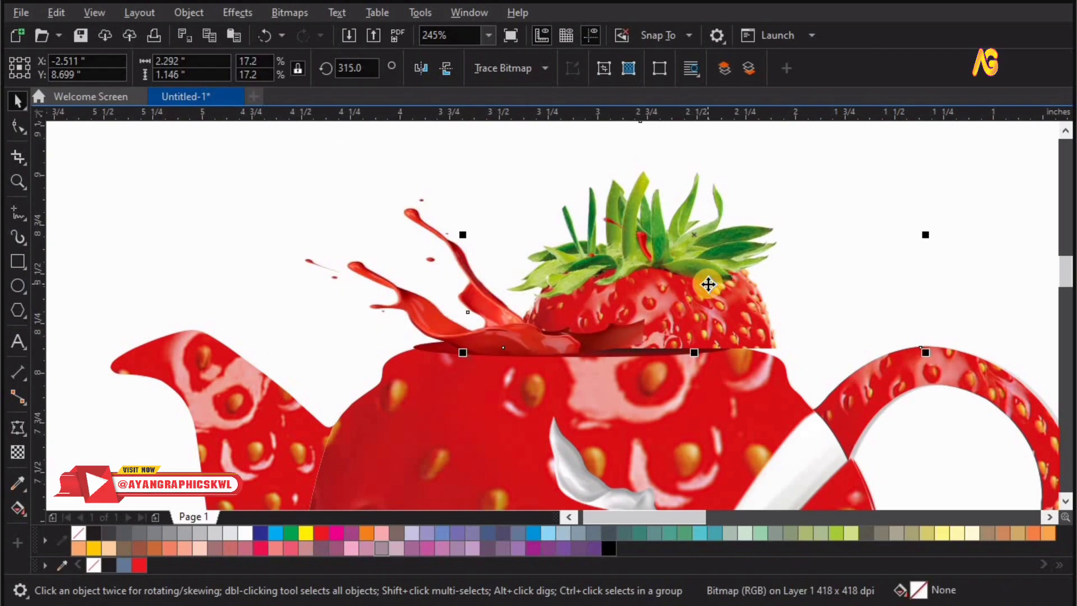
key("shift+Page_Up")
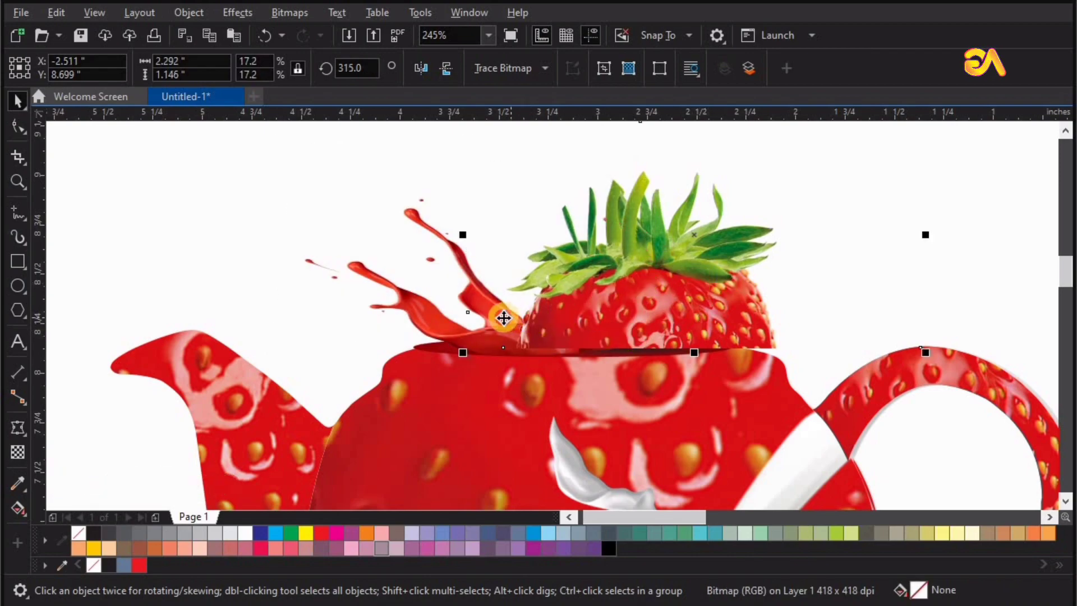
mouse_move(647, 315)
left_mouse_down()
mouse_move(652, 303)
mouse_move(654, 318)
left_mouse_up()
Bend the lower edge of the red splash slightly downward with an envelope so it follows the teapot's rim.
double_click(474, 331)
left_click(17, 125)
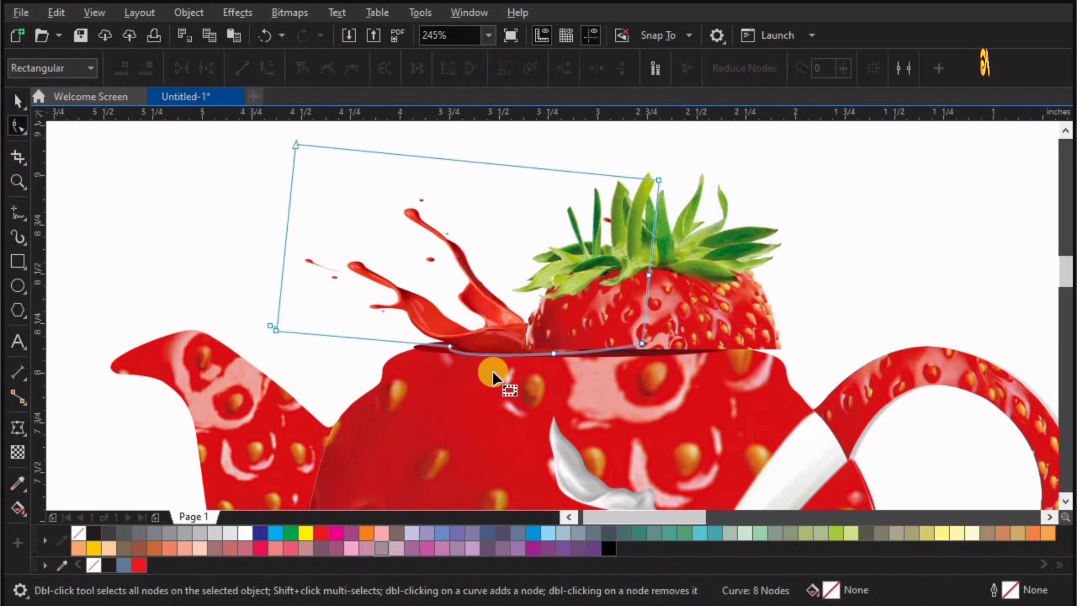
left_click(17, 427)
left_click_drag(471, 349, 471, 355)
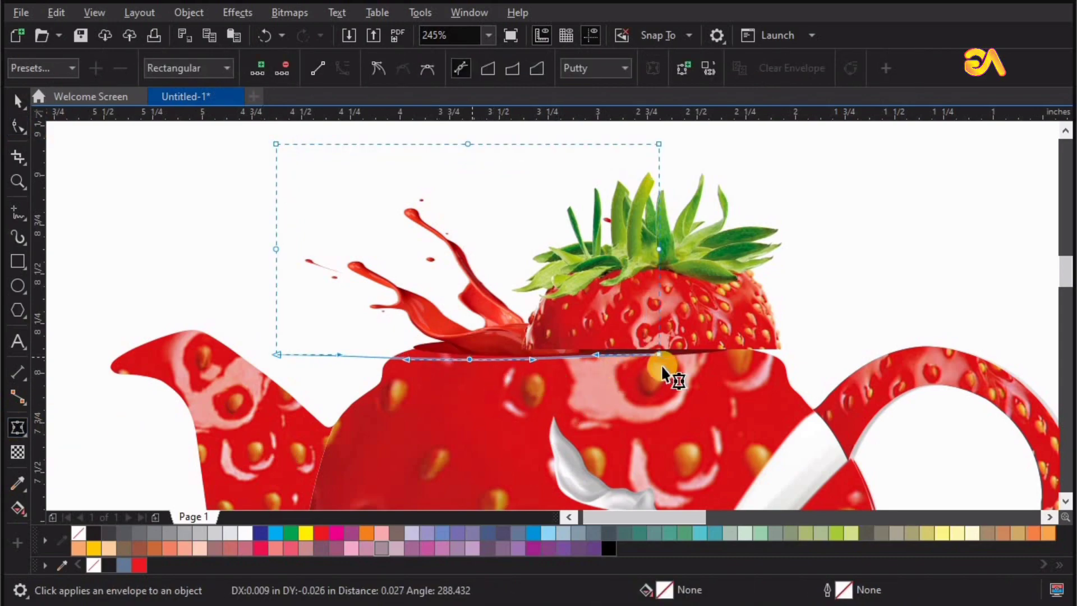
key("space")
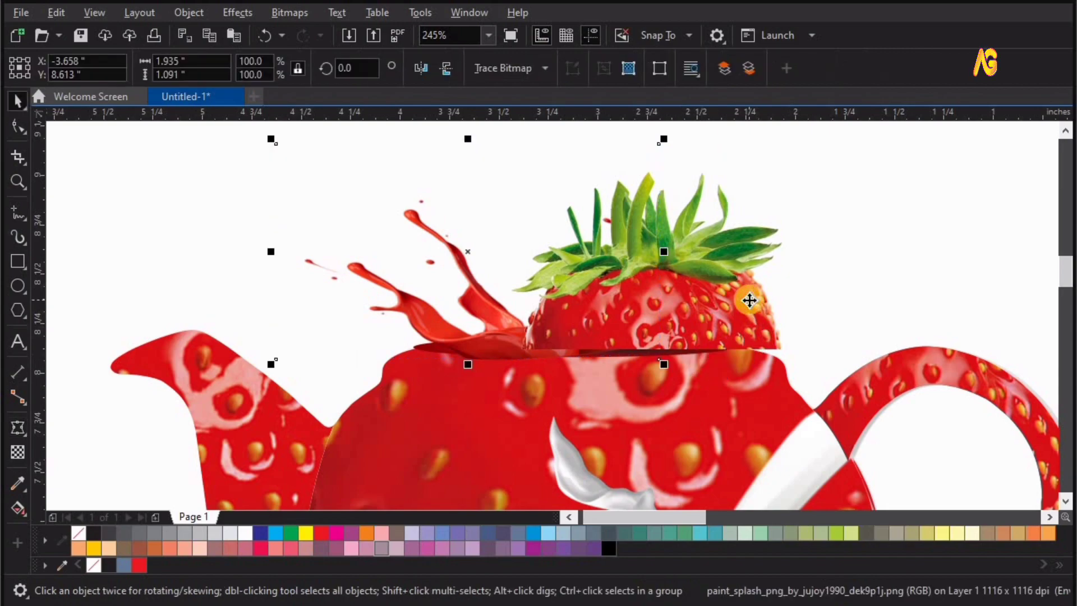
left_click(749, 300)
Place the strawberry milk splash image at the tray's left side and scale it to 122.6%, about 2.66 by 1.65 inches.
scroll(924, 317, "down", 4)
left_click_drag(880, 298, 466, 412)
key("z")
left_click_drag(276, 262, 760, 549)
key("space")
left_click_drag(520, 340, 480, 314)
left_click_drag(620, 390, 640, 407)
Add a horizontally mirrored copy of the strawberry milk splash at the tray's right side and group all the artwork.
left_click(340, 300)
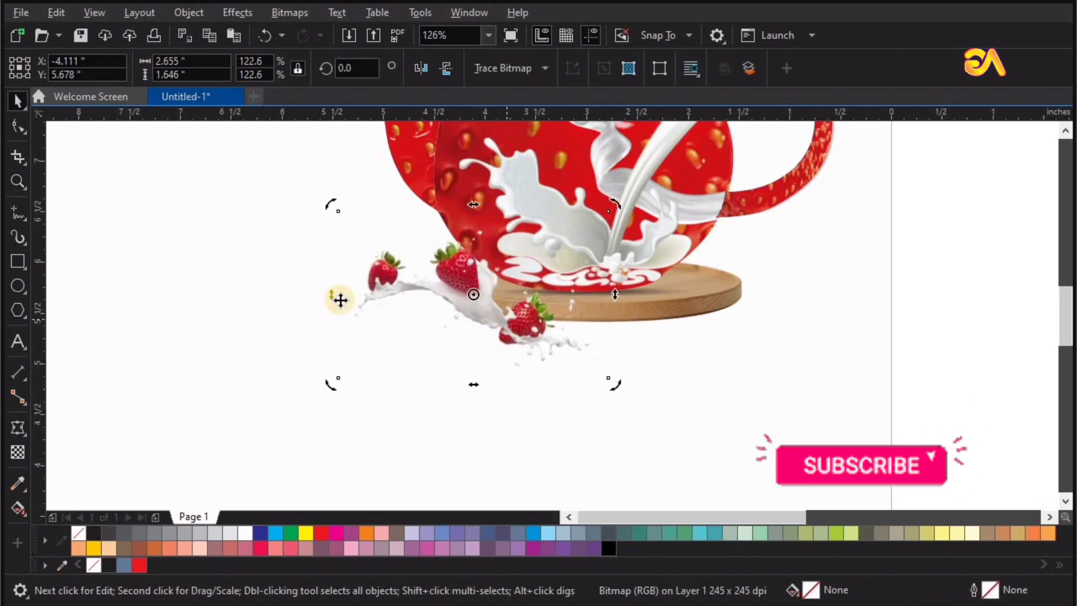
left_click(336, 299)
left_click_drag(328, 296, 765, 317)
key("F3")
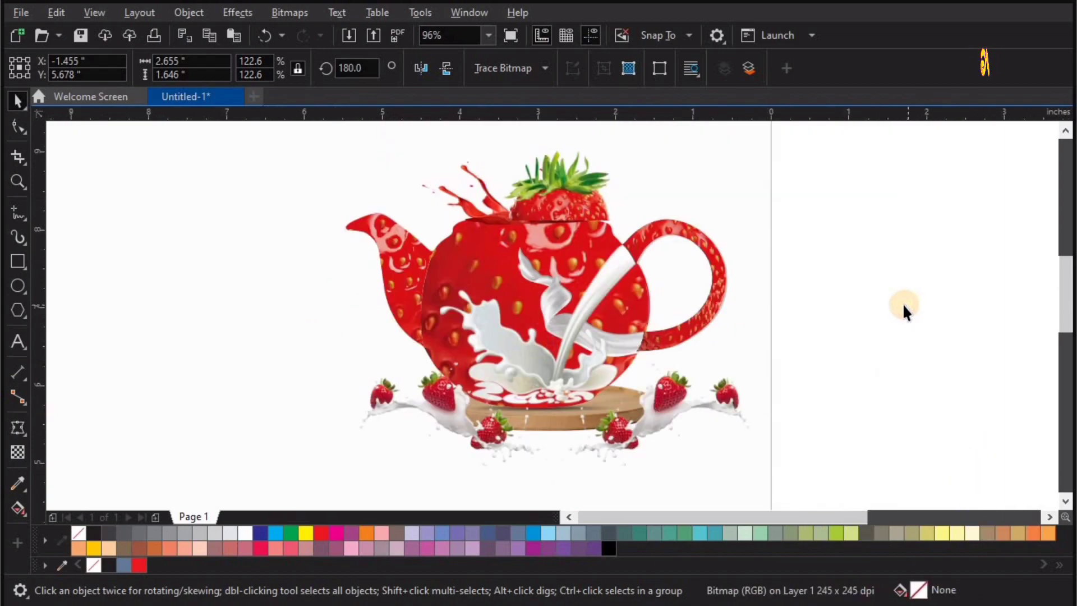
key("ctrl+a")
key("ctrl+g")
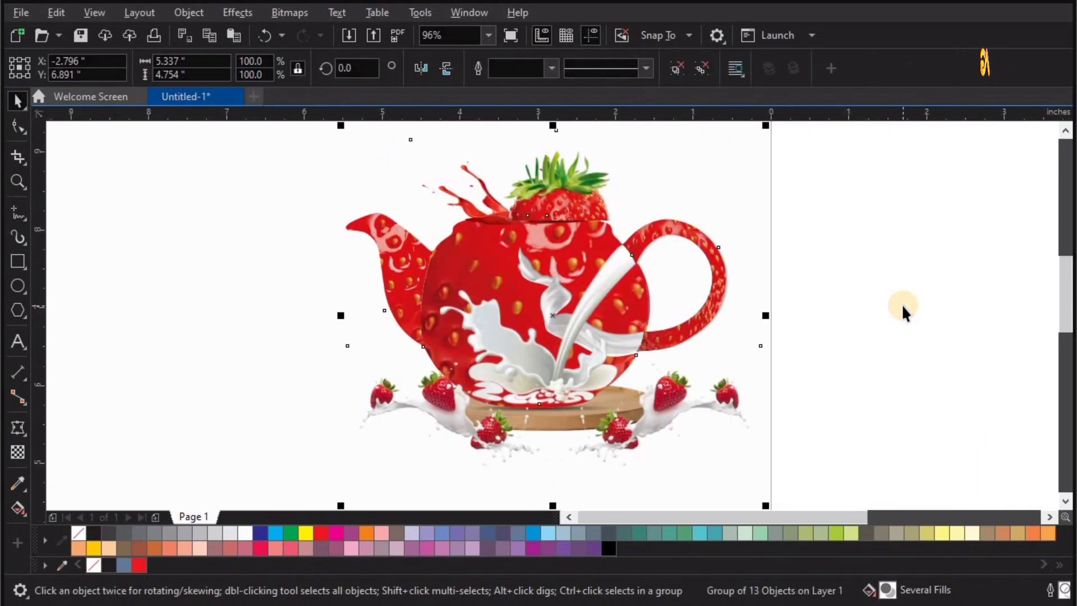